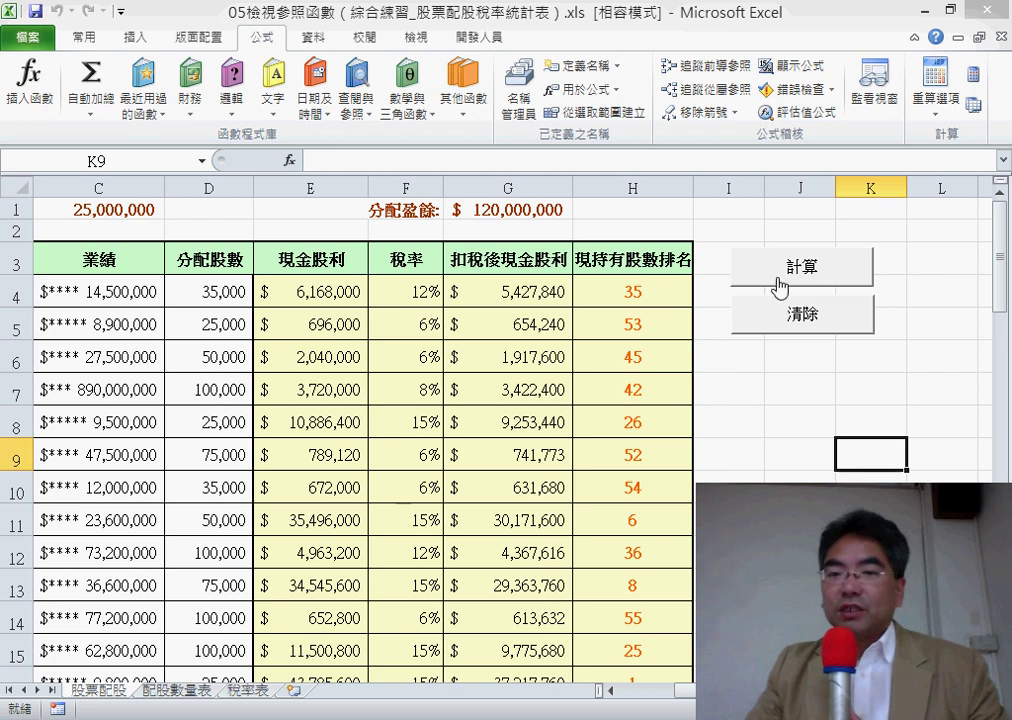
Open the 計算 button's macro code in the VBA editor through Assign Macro (指定巨集)
right_click(778, 276)
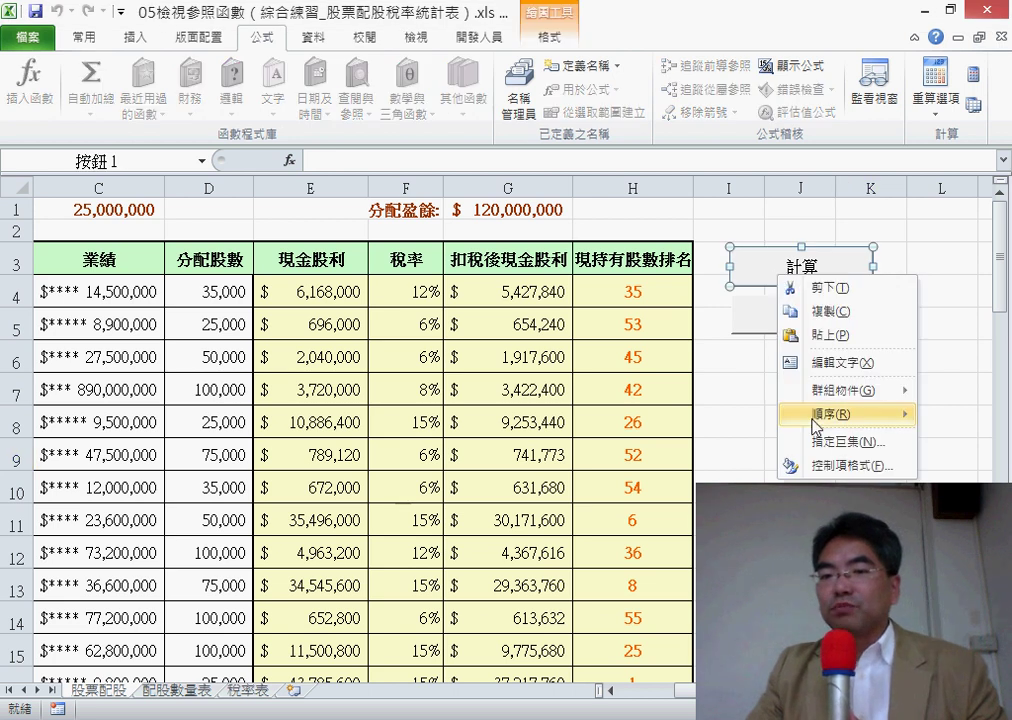
left_click(830, 441)
left_click(964, 322)
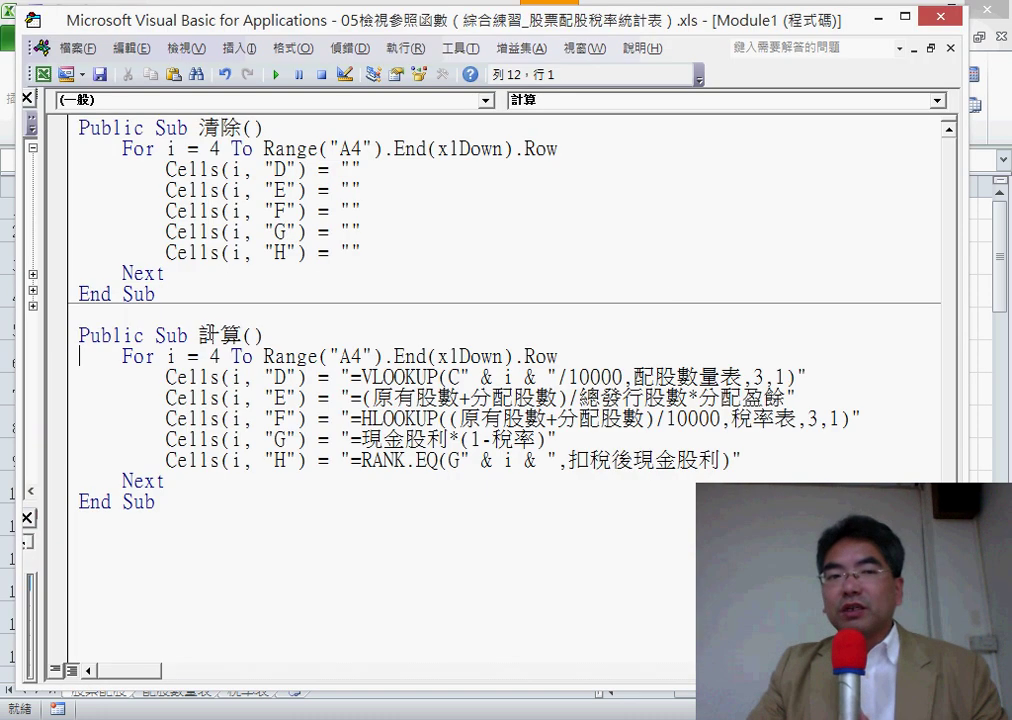
Select the .End(xlDown).Row portion of the 計算 macro's For loop line
left_click_drag(198, 335, 241, 335)
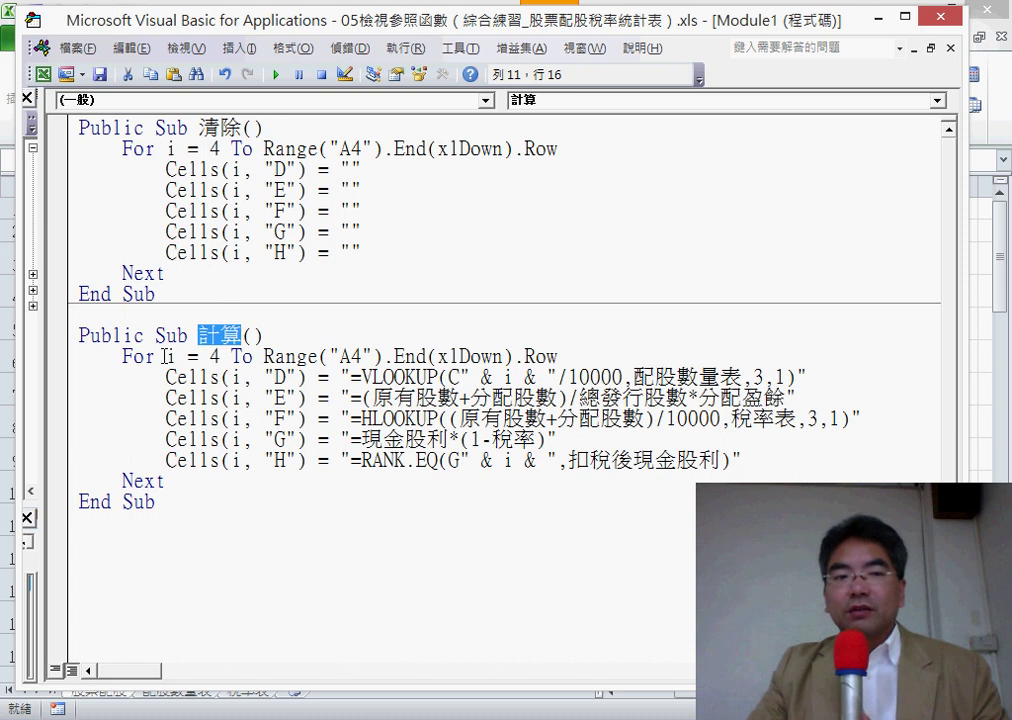
left_click_drag(168, 22, 420, 27)
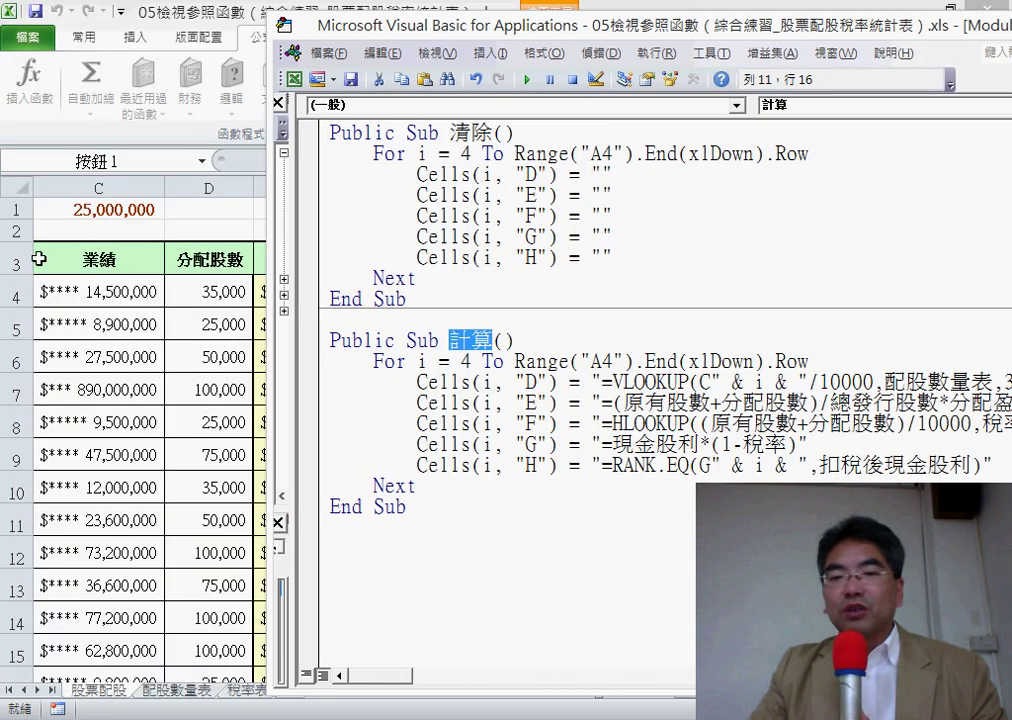
left_click_drag(514, 361, 806, 362)
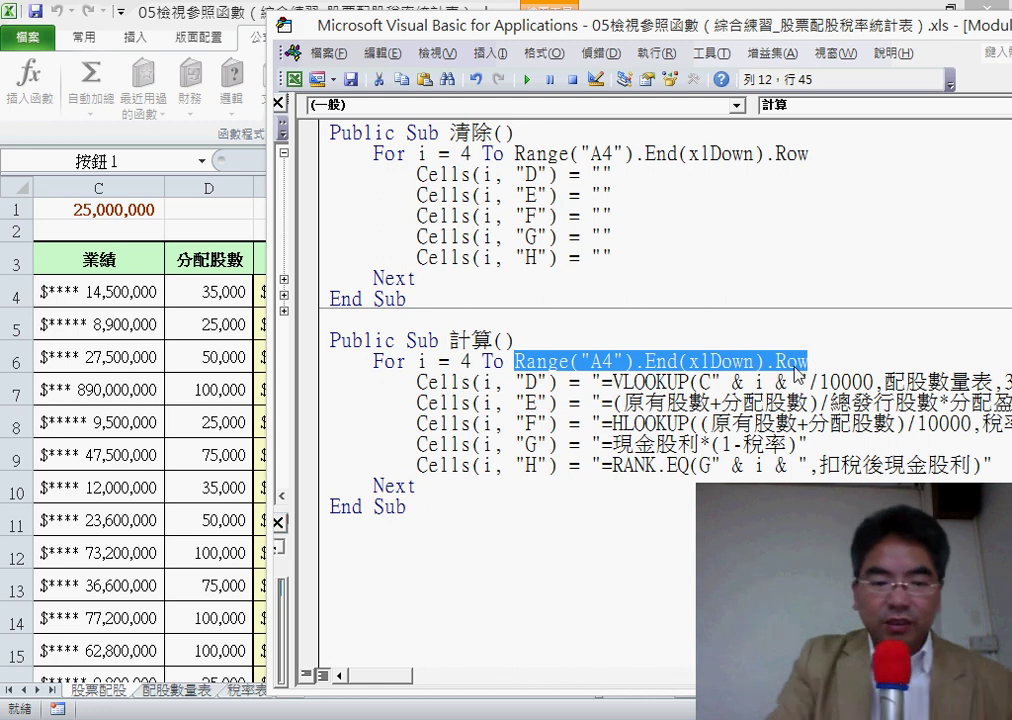
left_click(838, 345)
left_click_drag(806, 361, 633, 361)
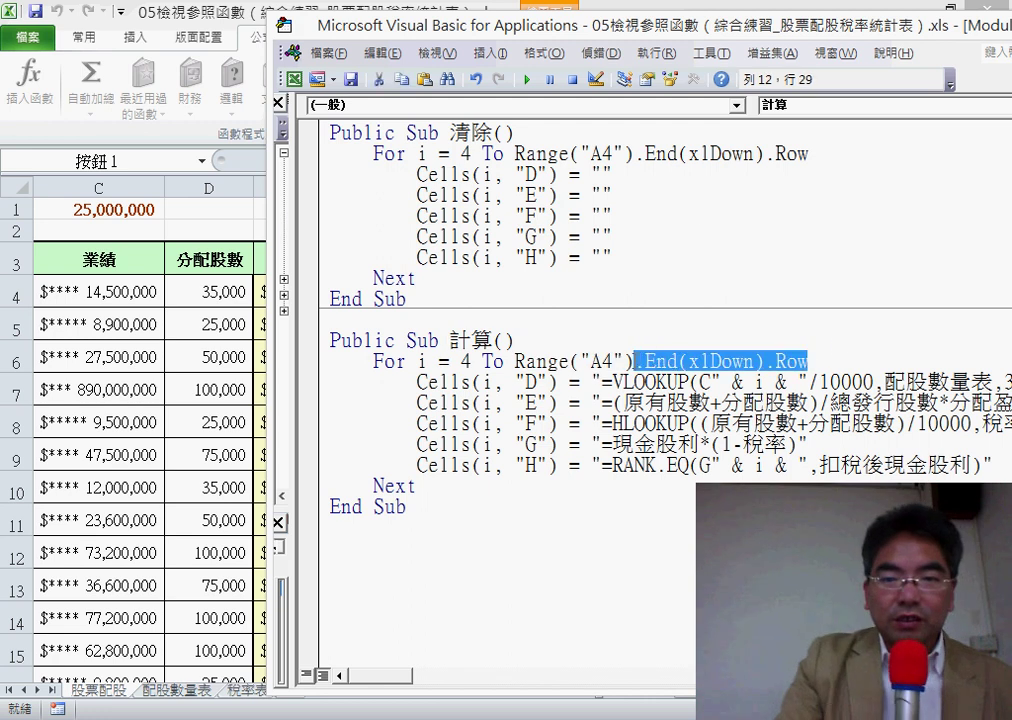
Retype the loop limit as Range("A4").End(xlDown).Row using IntelliSense suggestions
type(".")
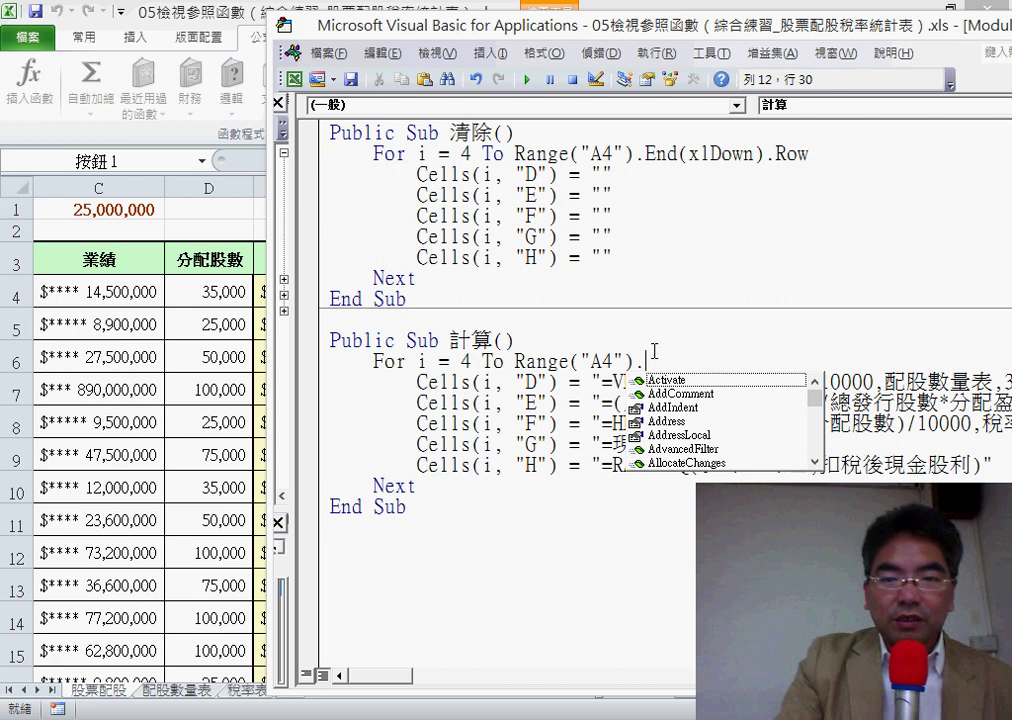
type("E")
key("Down")
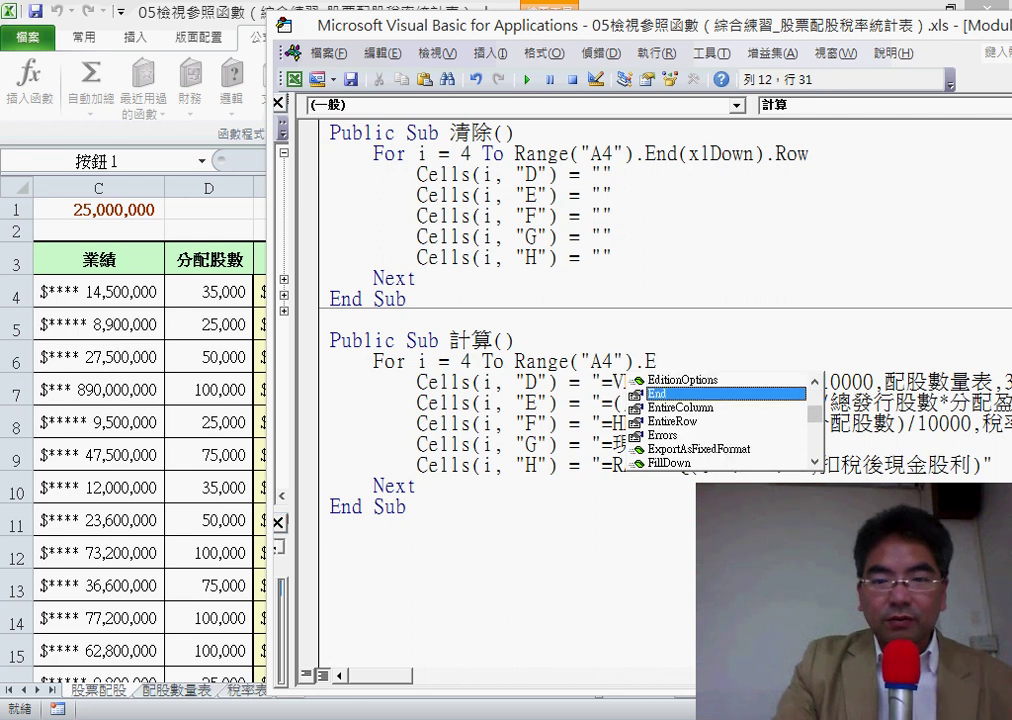
key("Return")
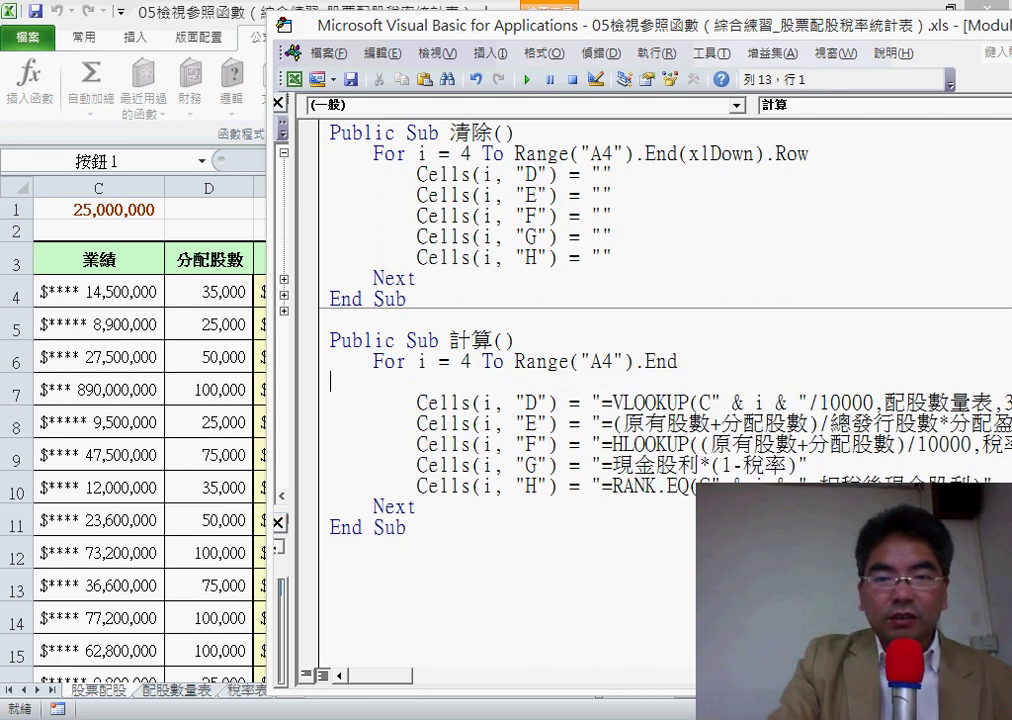
key("BackSpace")
type("(")
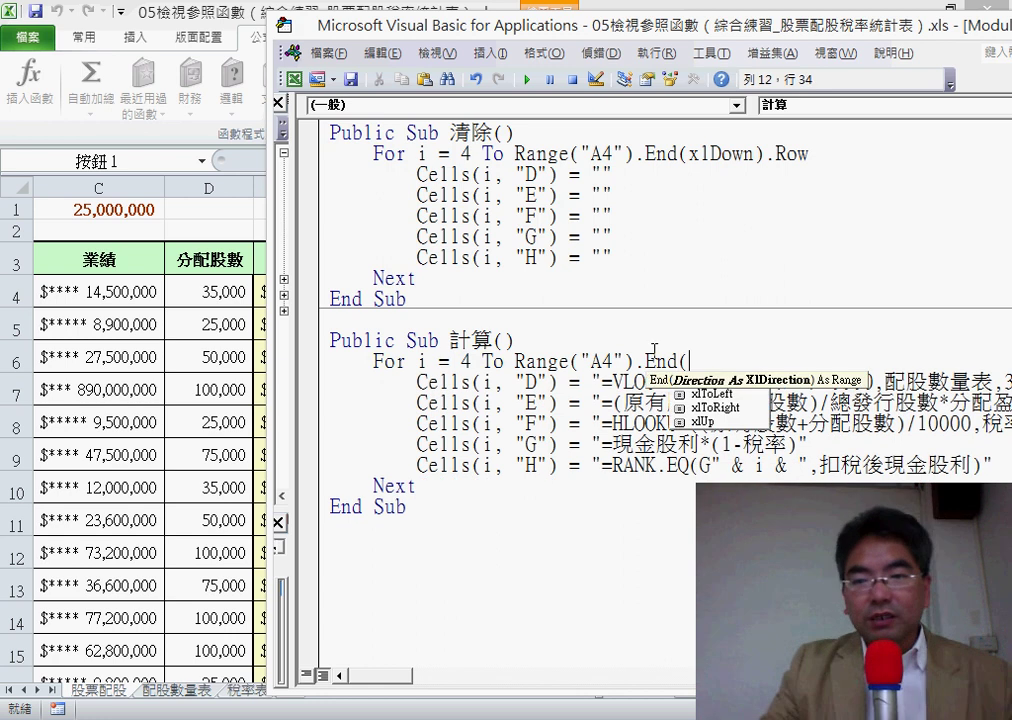
key("Down")
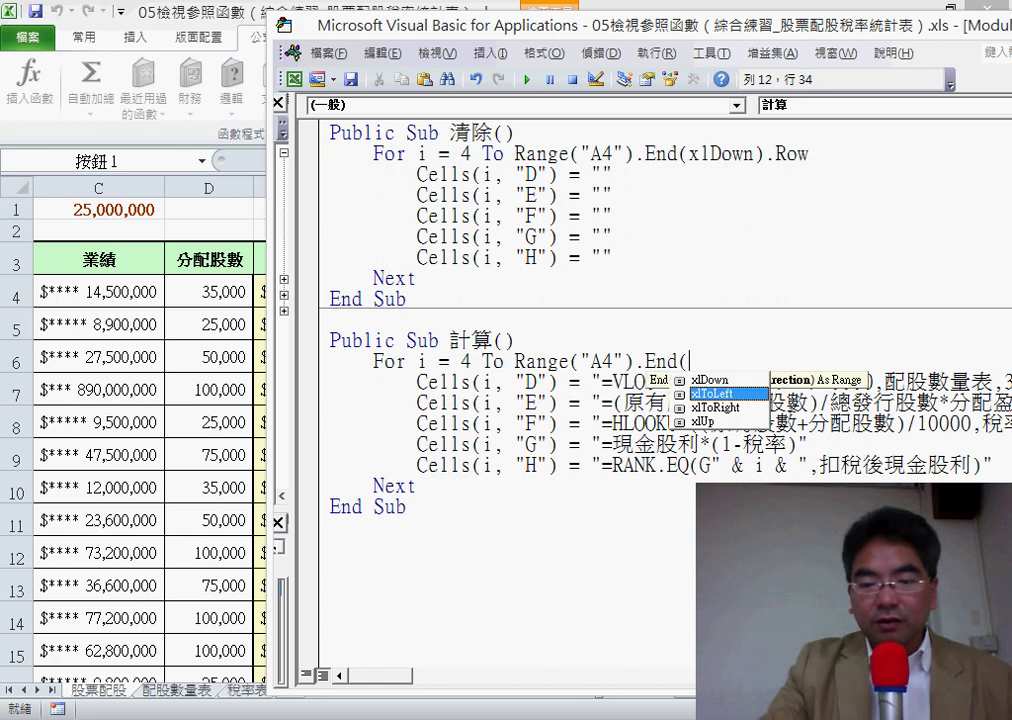
key("Up")
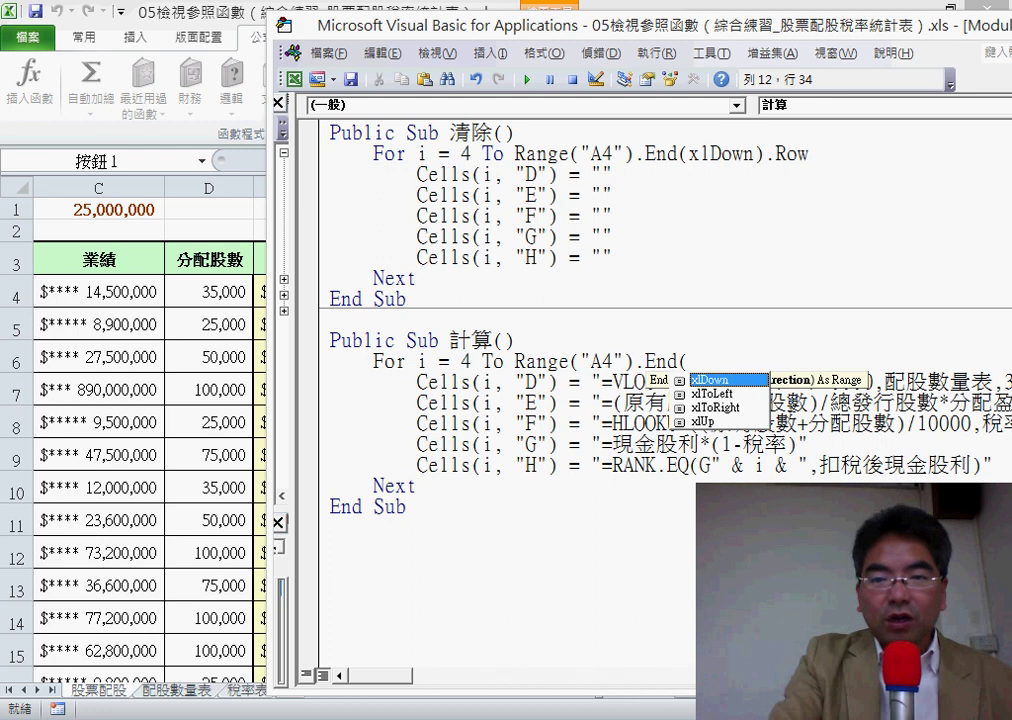
type(")")
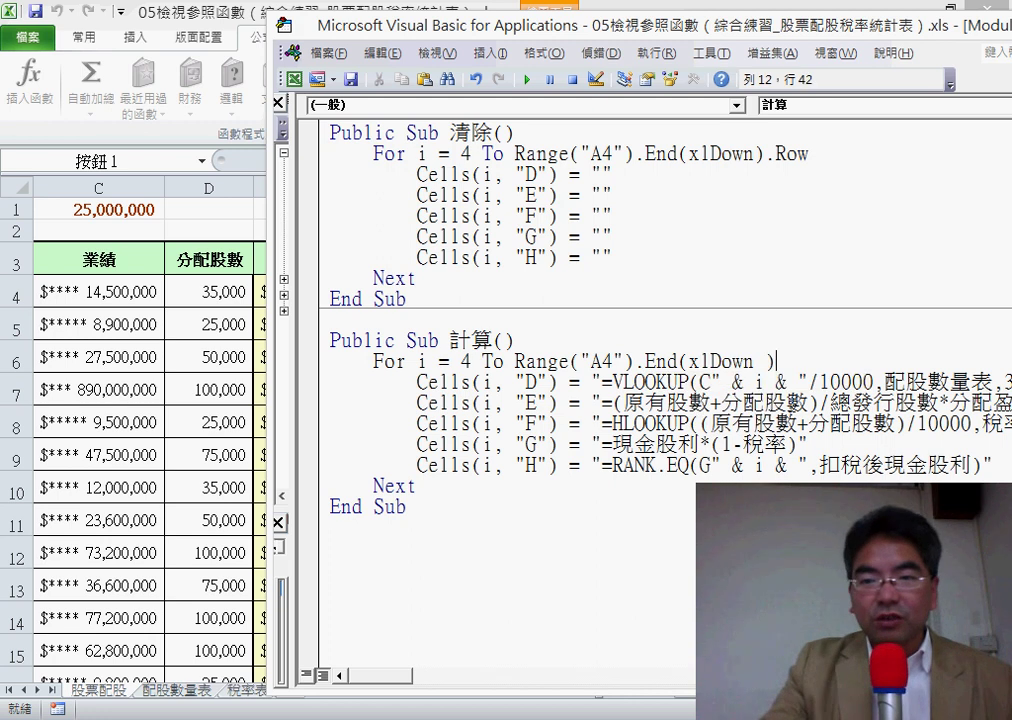
type(".")
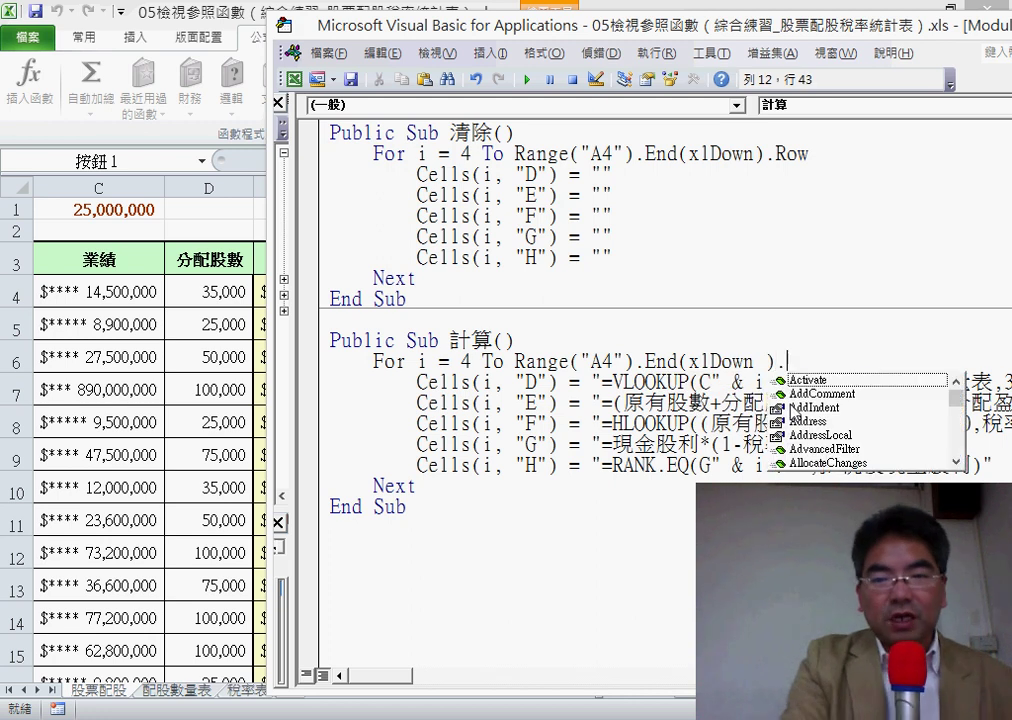
type("ro")
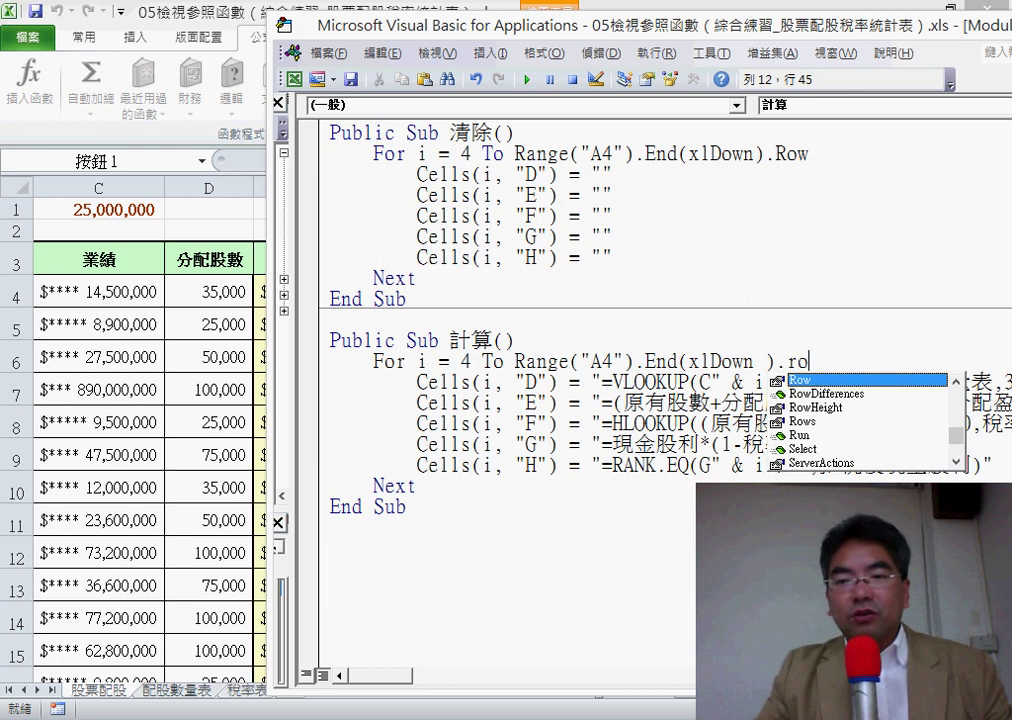
type("w")
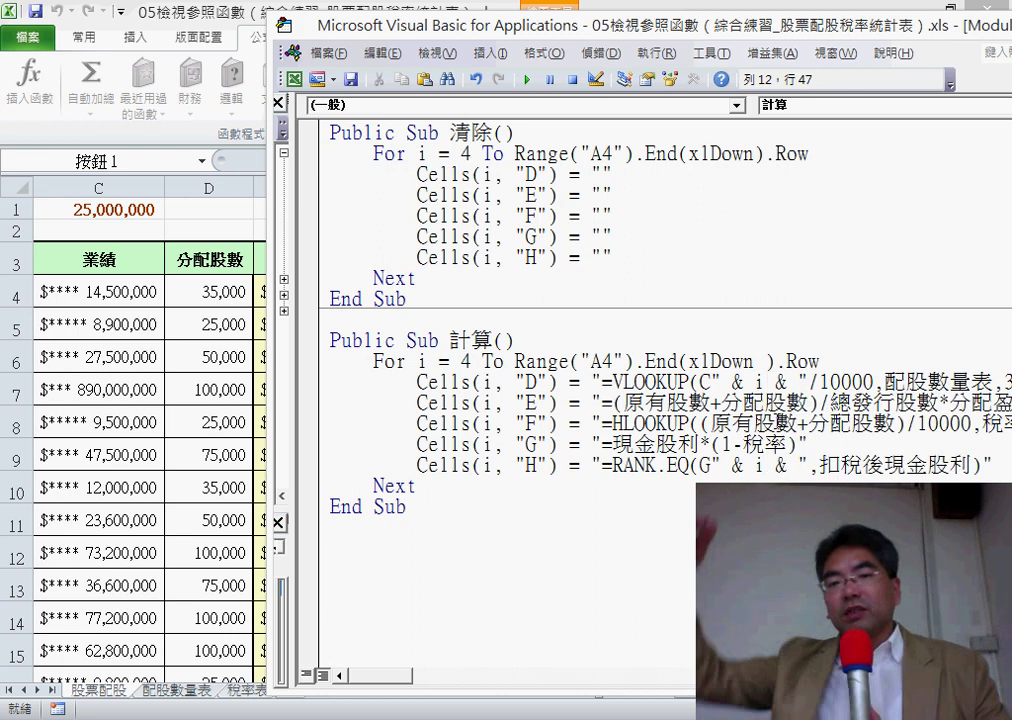
Highlight the Cells(i, "D") target and its VLOOKUP formula string in the 計算 macro
mouse_move(797, 362)
left_mouse_down()
mouse_move(813, 362)
mouse_move(516, 362)
left_mouse_up()
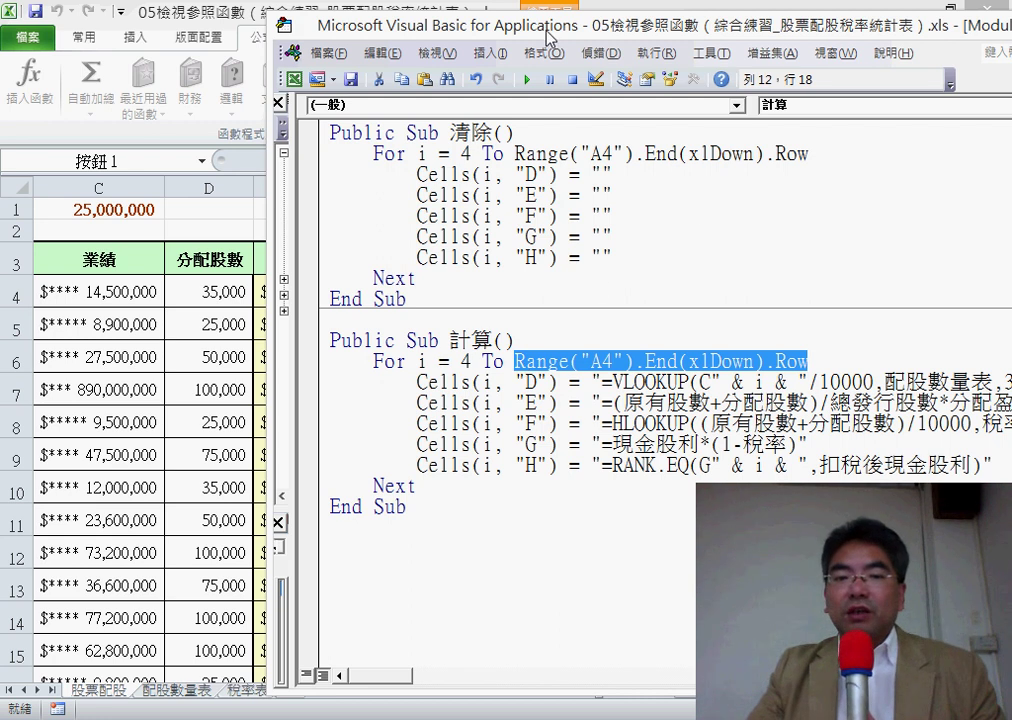
left_click_drag(546, 32, 367, 37)
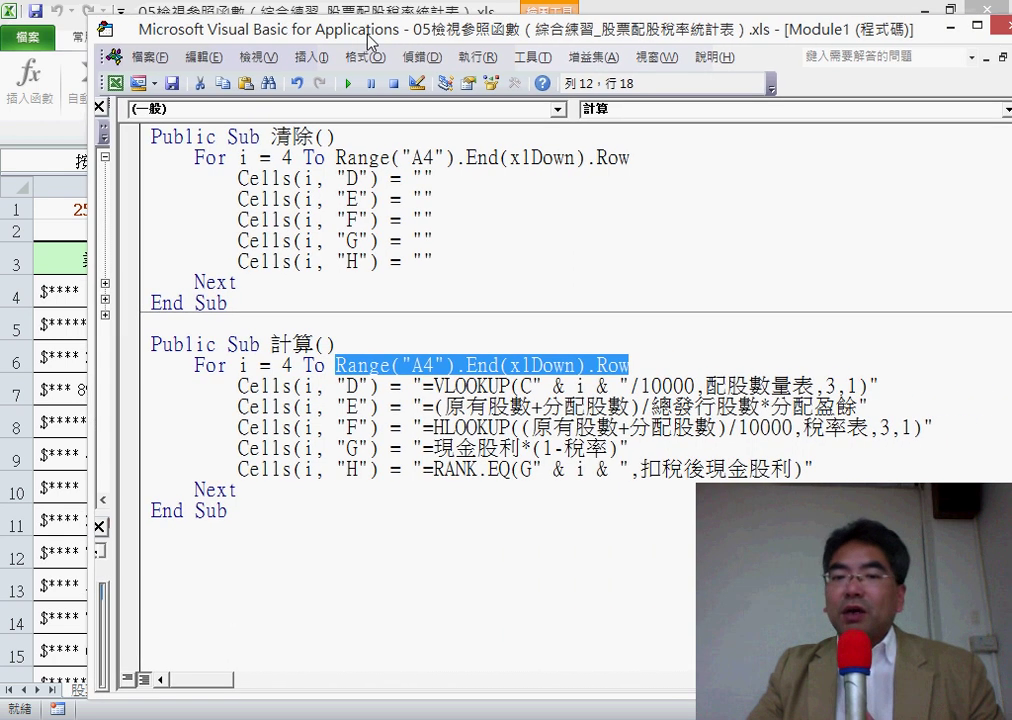
left_click(369, 385)
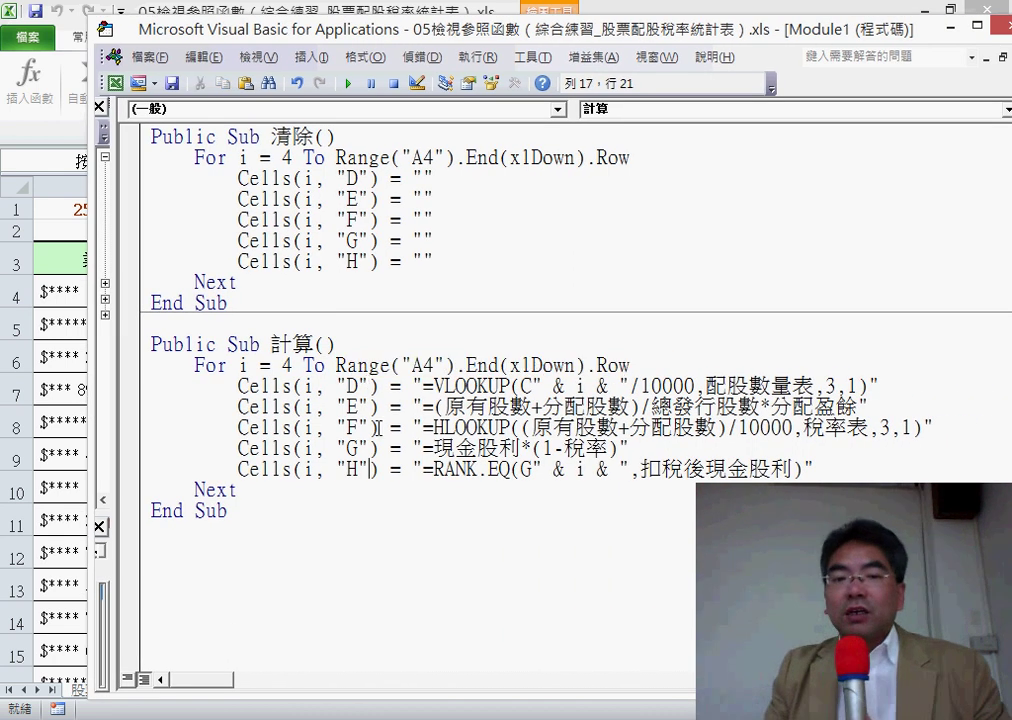
left_click_drag(381, 385, 237, 386)
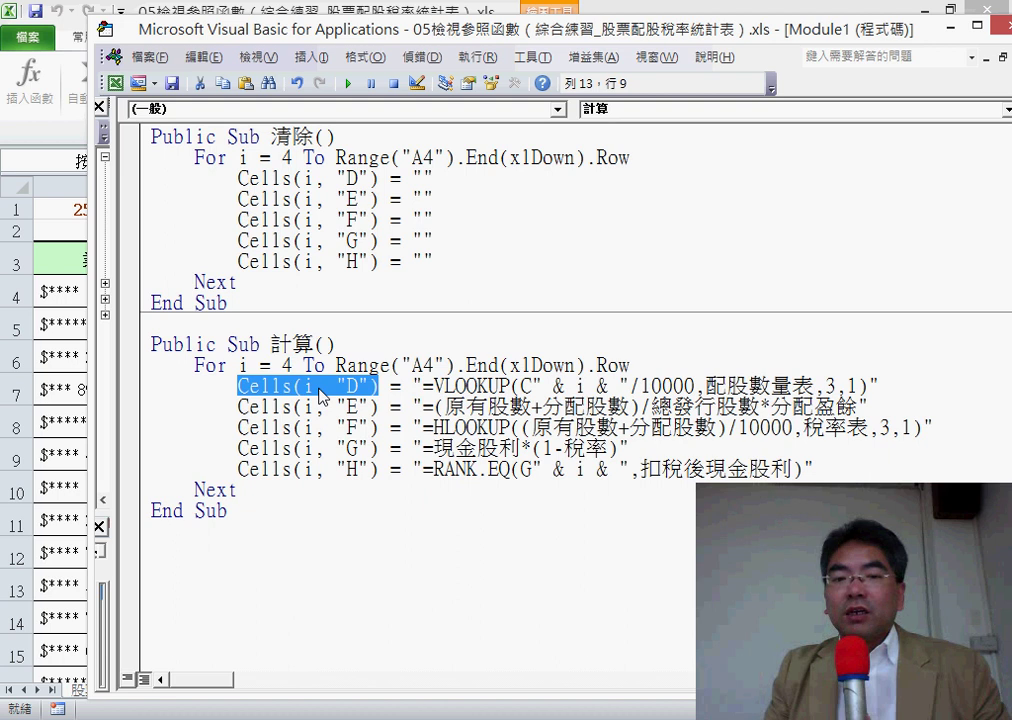
left_click_drag(419, 385, 871, 385)
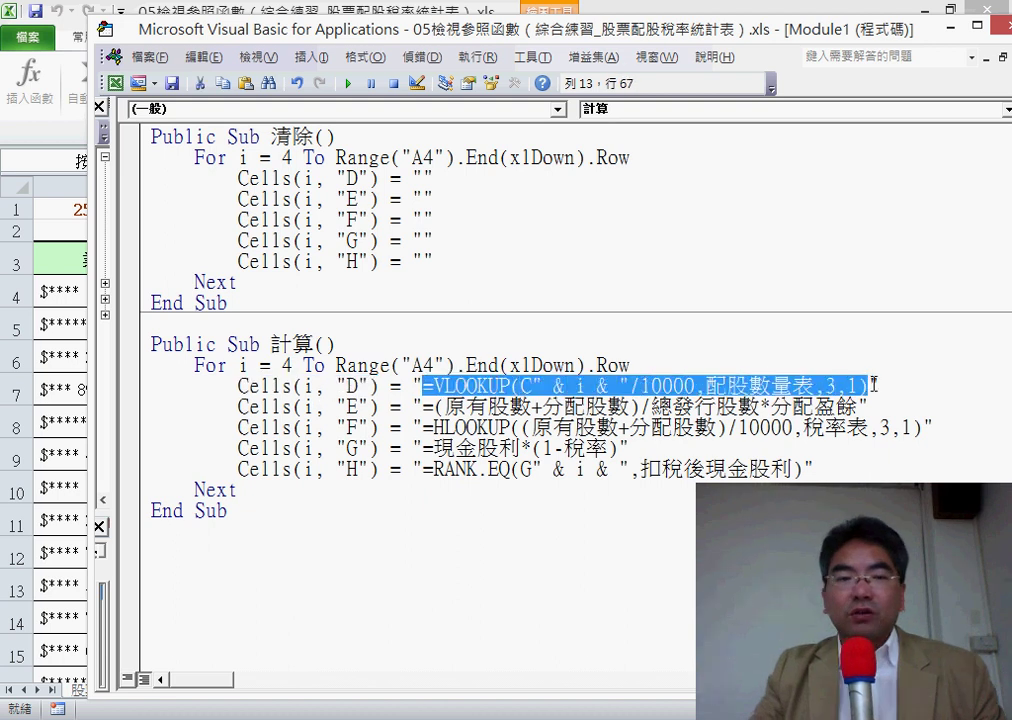
Copy D4's formula =VLOOKUP(C4/10000,配股數量表,3,1) from the formula bar, then return to VBA
left_click(63, 305)
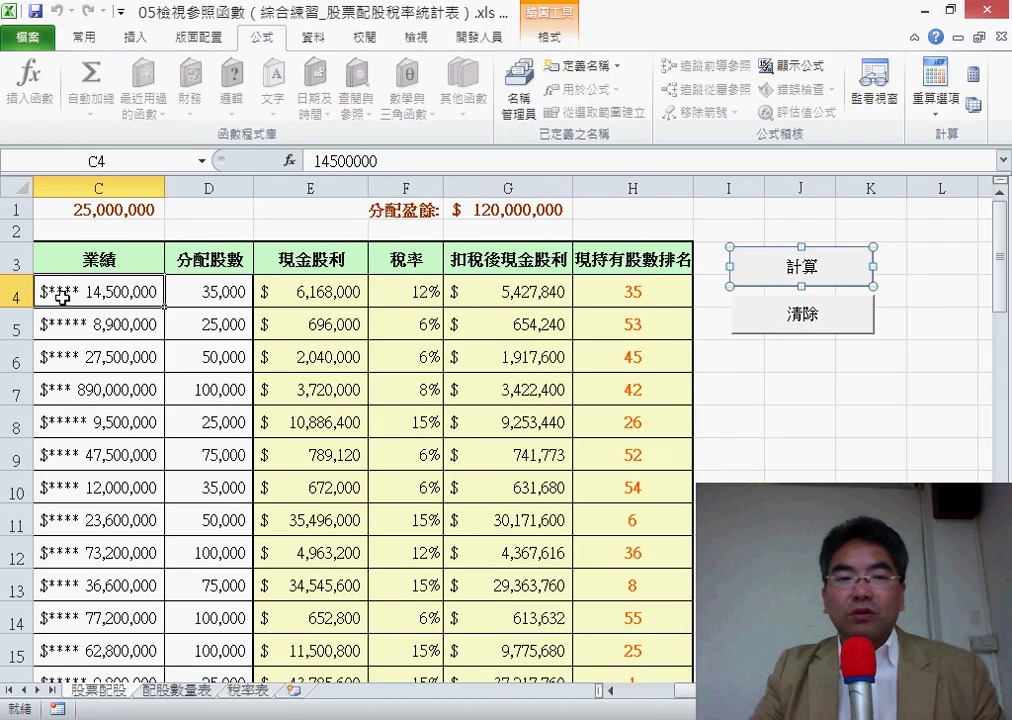
key("Right")
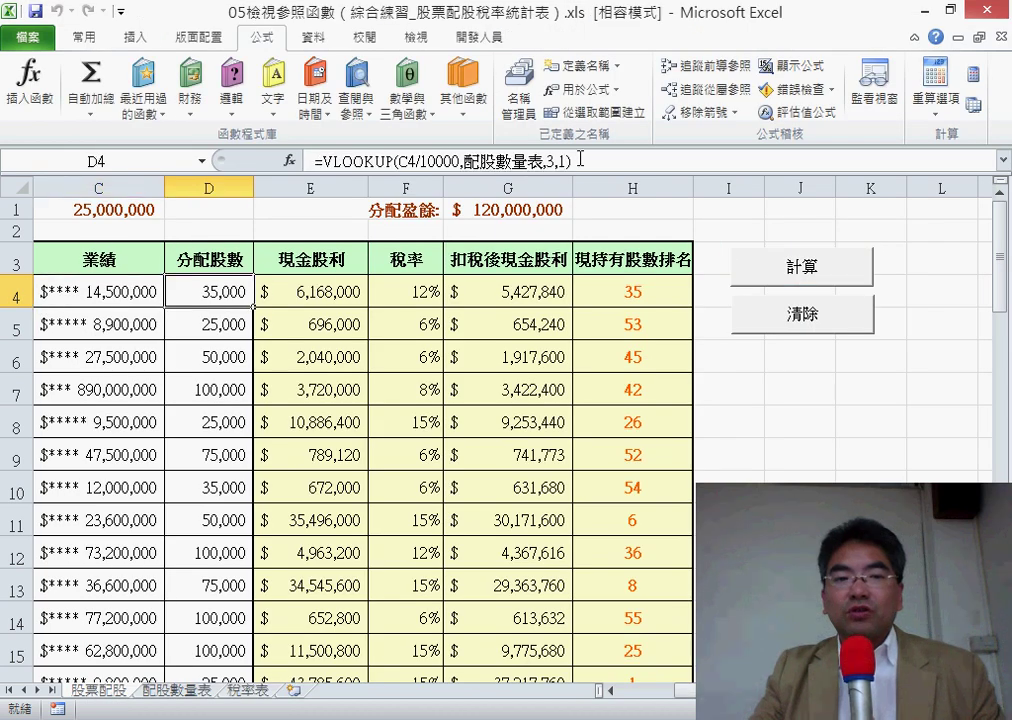
left_click(580, 160)
left_click_drag(580, 160, 320, 160)
right_click(378, 163)
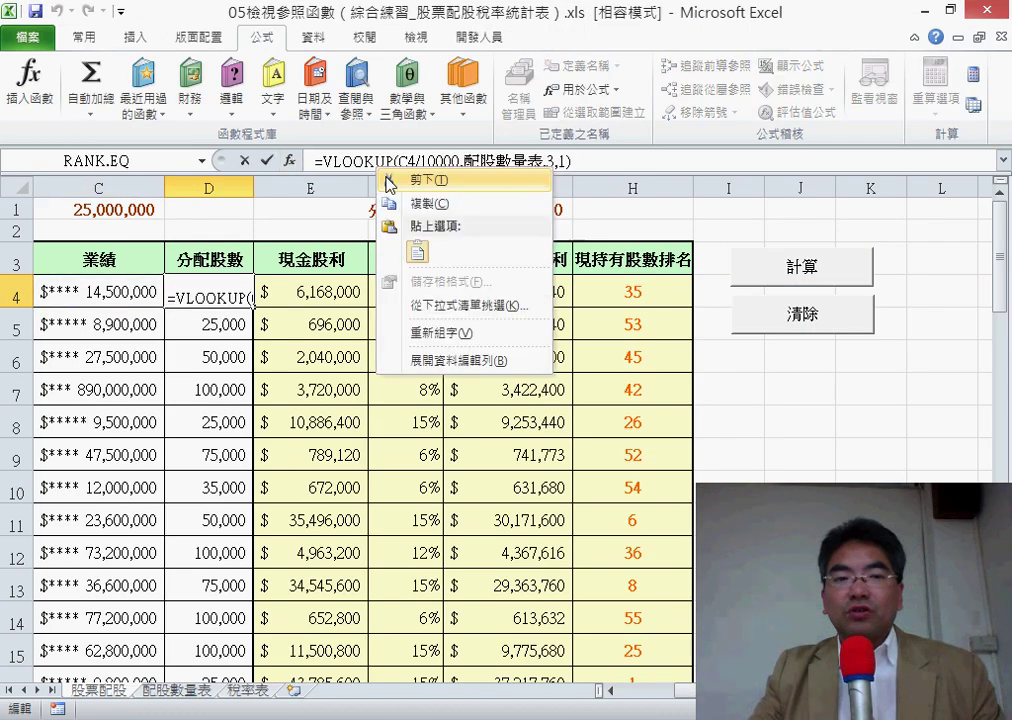
left_click(413, 203)
left_click(266, 160)
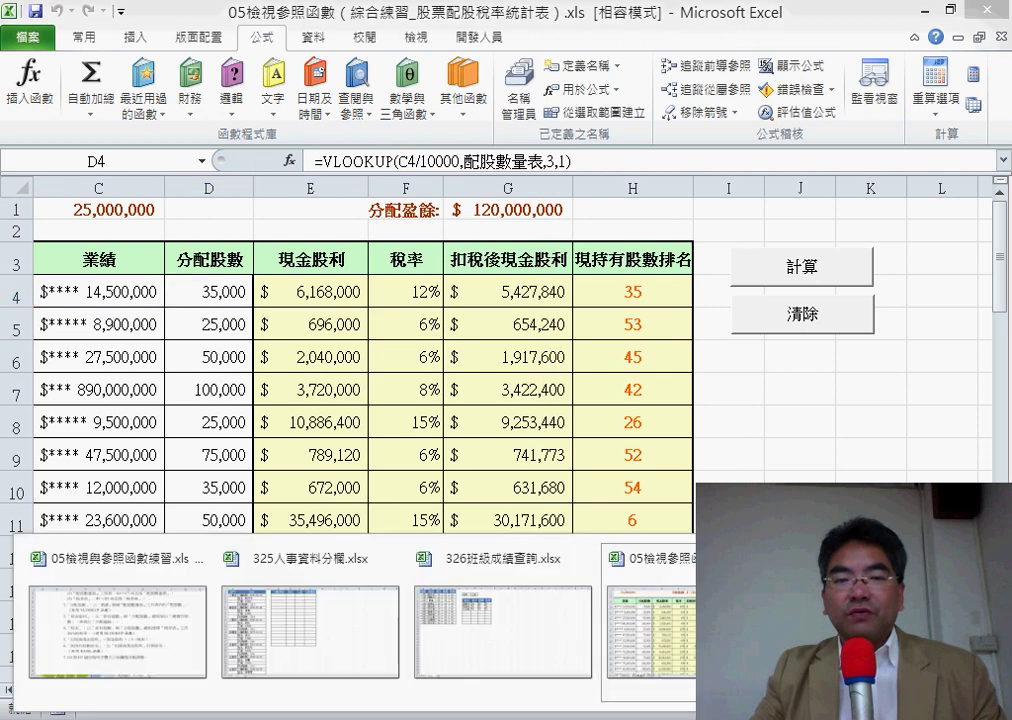
left_click(650, 640)
Paste D4's formula into the VLOOKUP line and replace C4 with C" & i & "
right_click(586, 386)
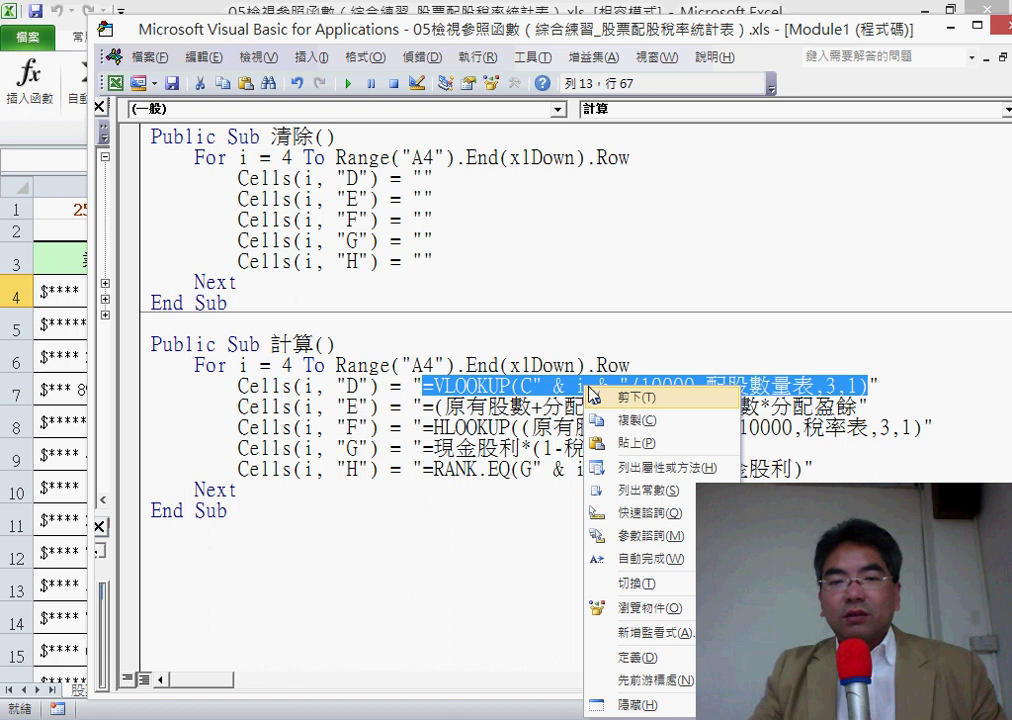
left_click(636, 442)
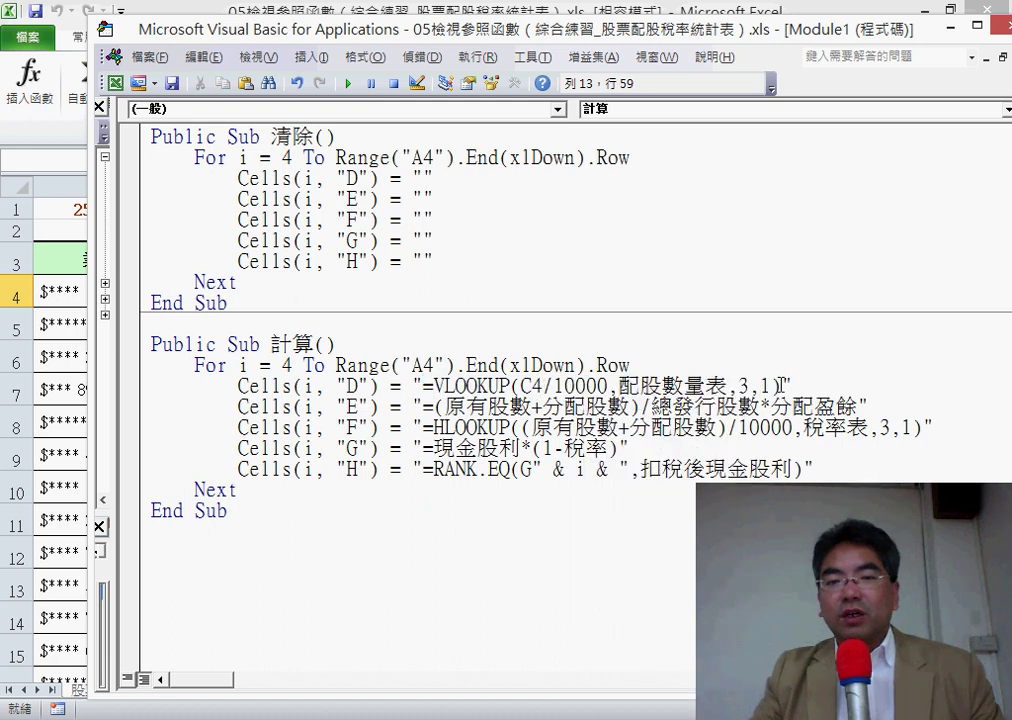
left_click_drag(781, 386, 423, 388)
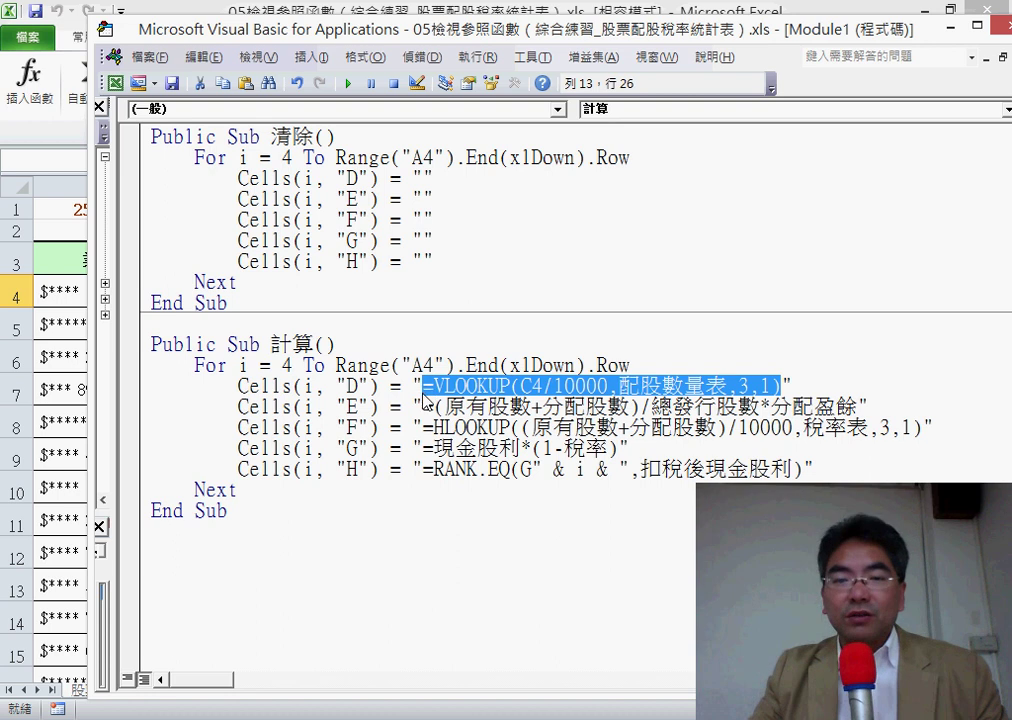
left_click(583, 386)
left_click_drag(532, 387, 542, 387)
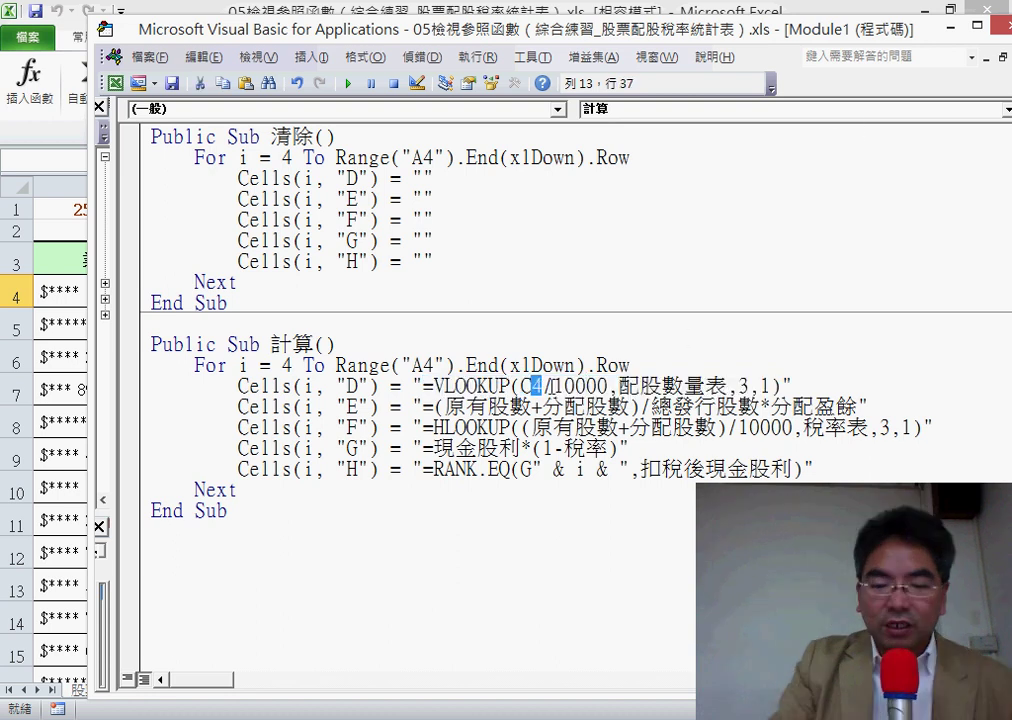
type("\"\"")
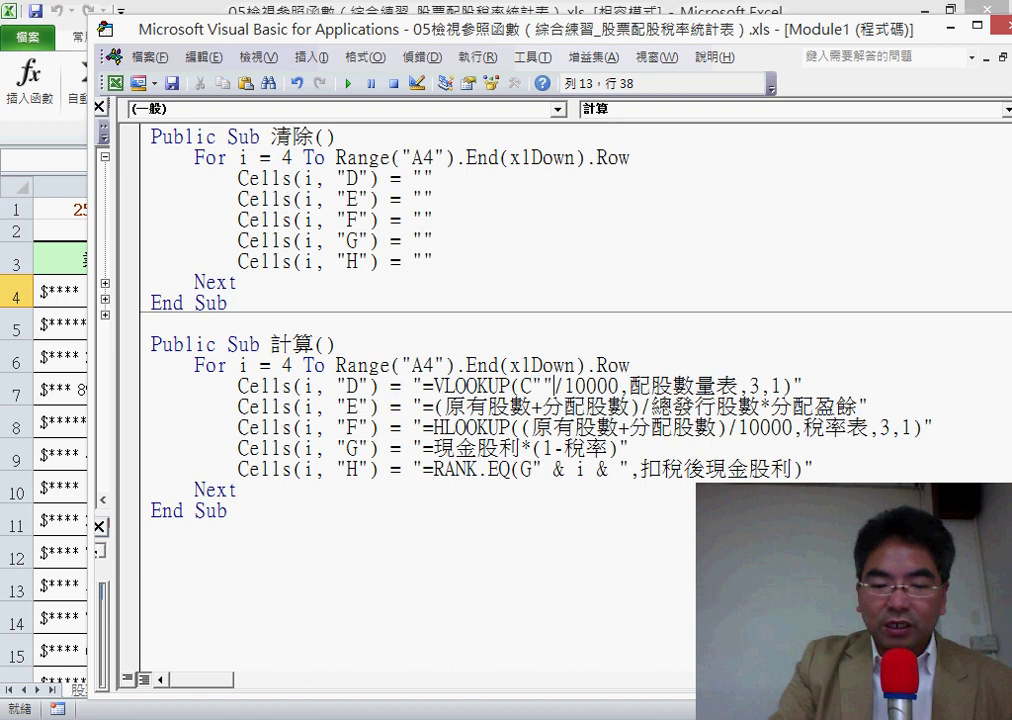
type("&")
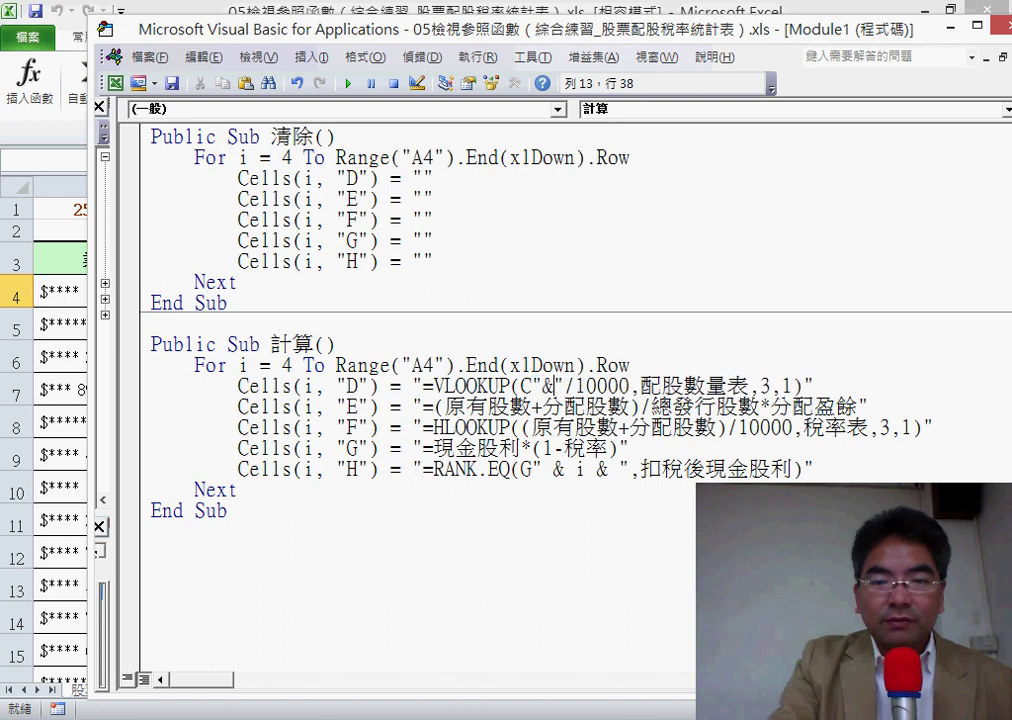
type("&")
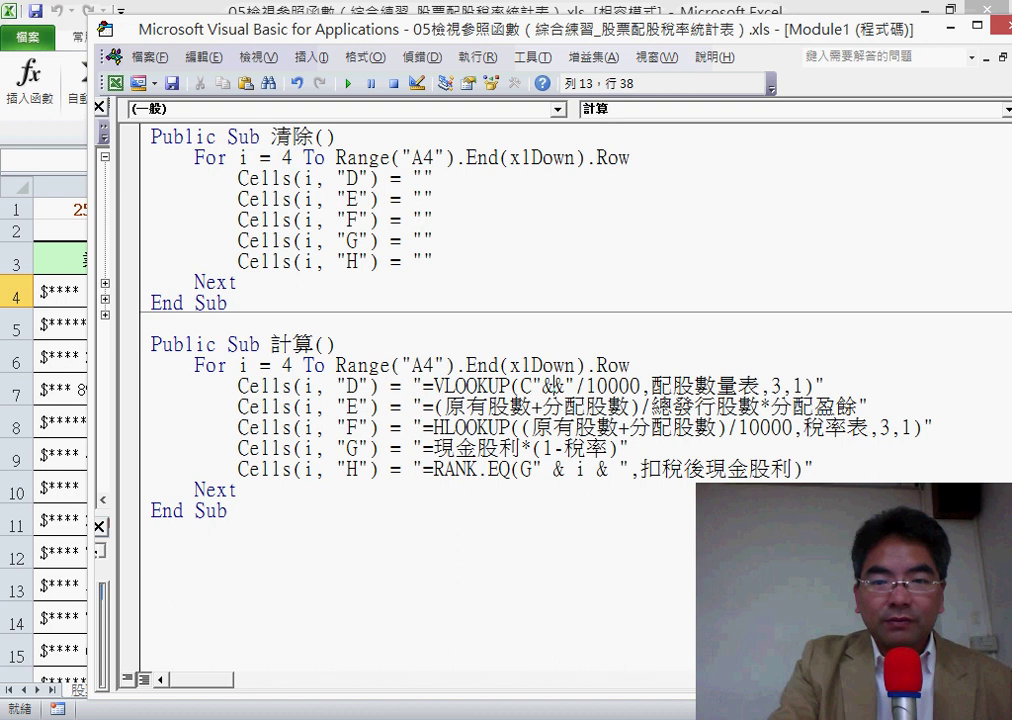
type("i")
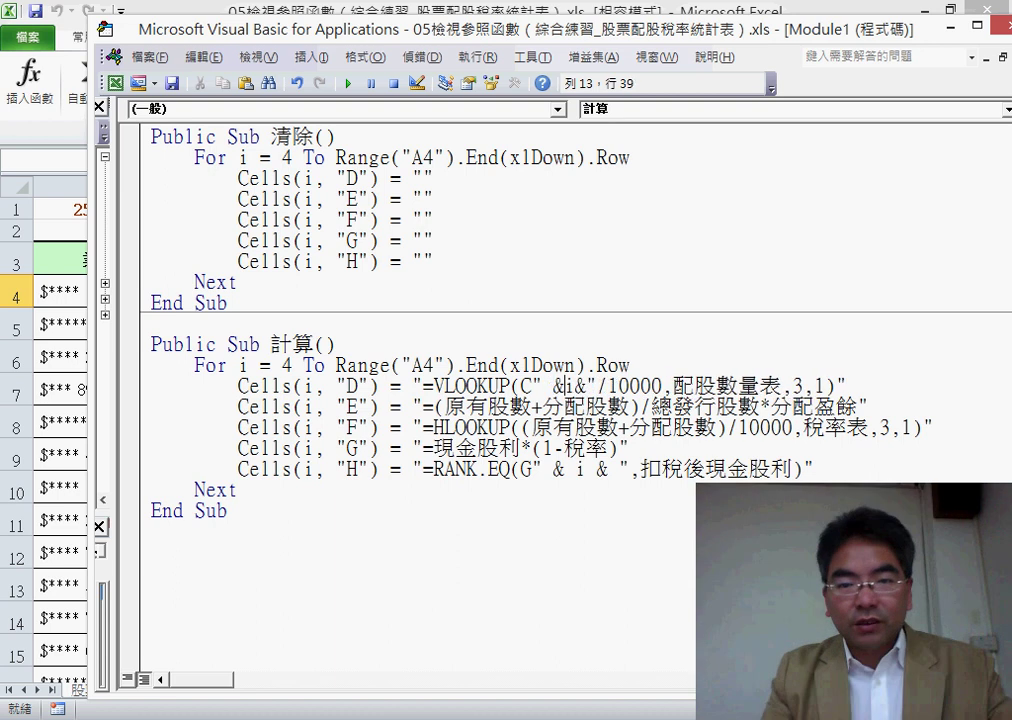
key("Right")
key("Right")
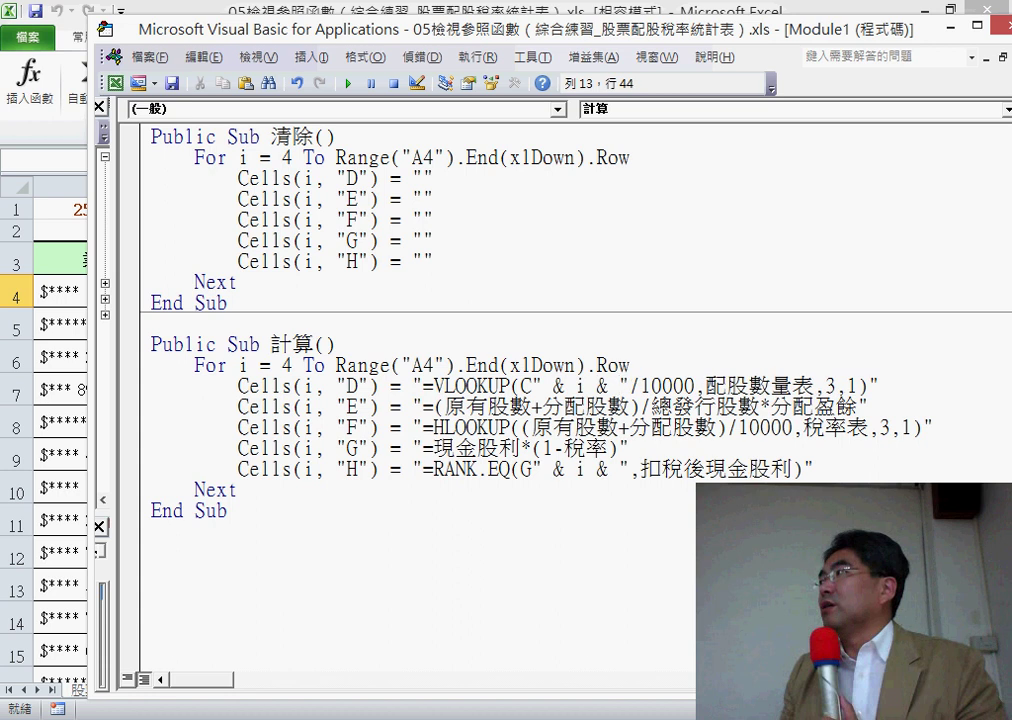
Select the whole 計算 procedure and minimize the VBA editor
left_click(555, 468)
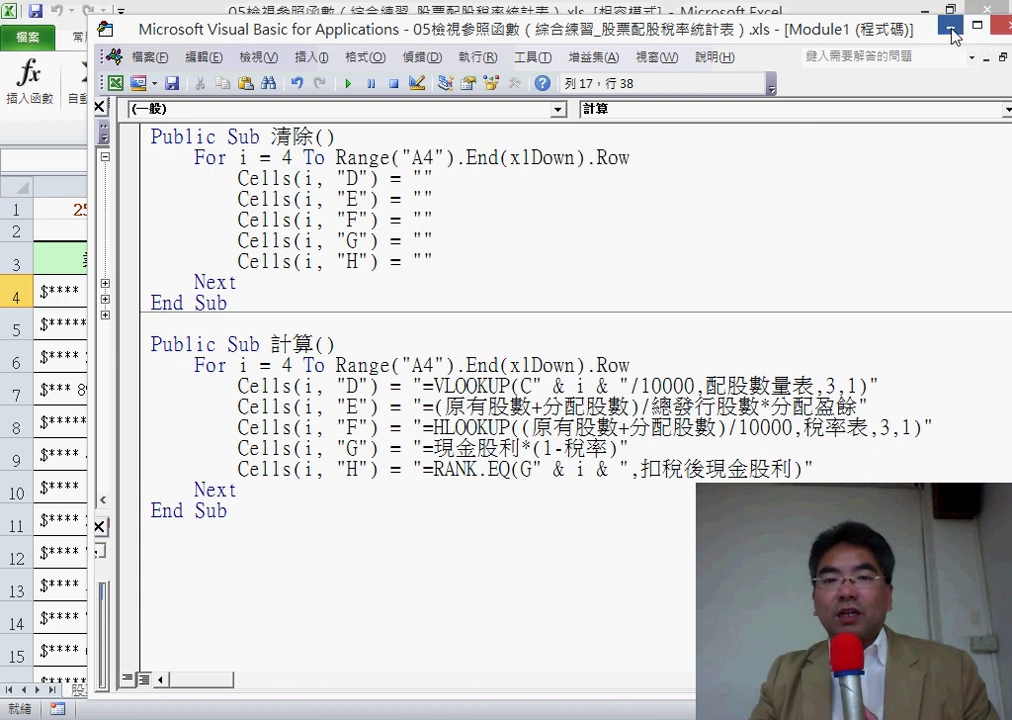
mouse_move(285, 510)
left_mouse_down()
mouse_move(298, 272)
mouse_move(152, 178)
left_mouse_up()
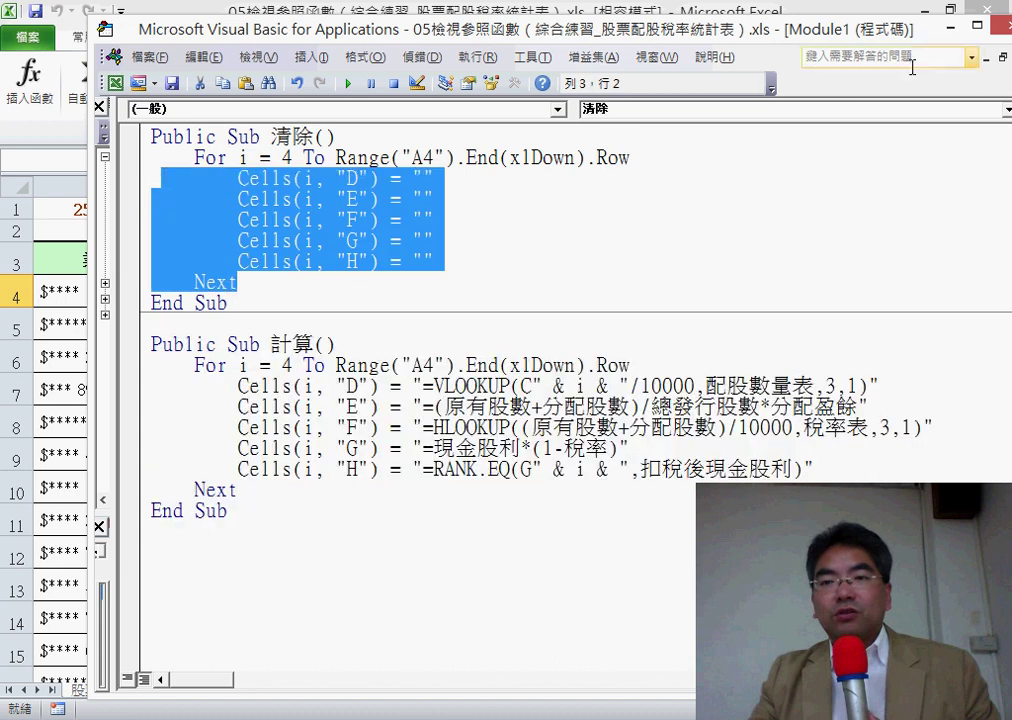
left_click(951, 33)
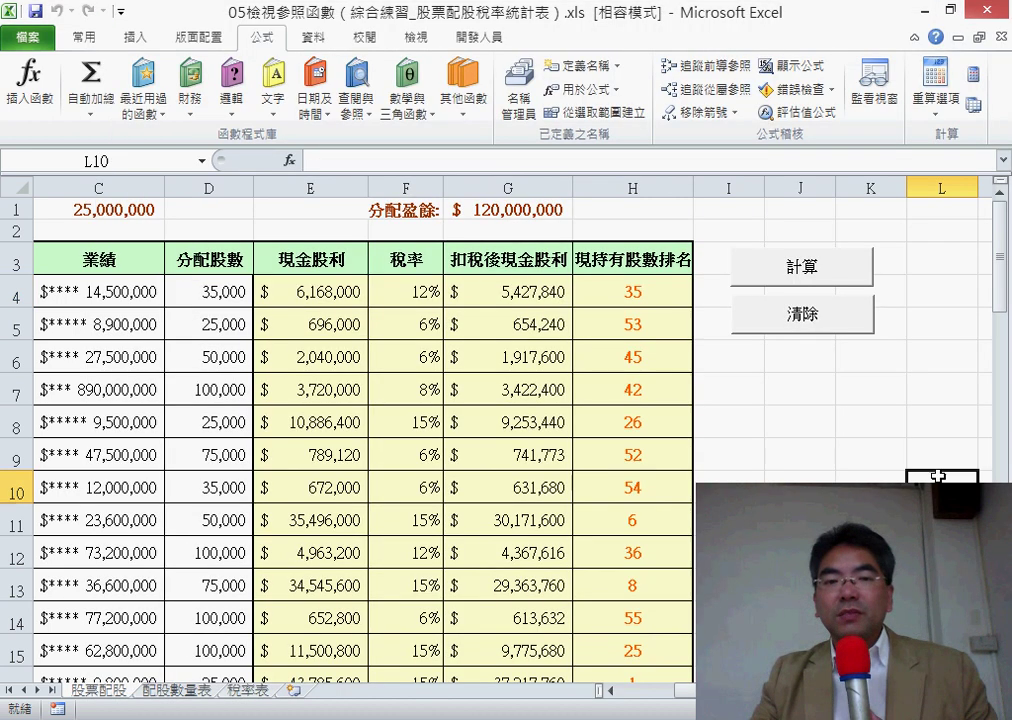
Run 清除 then 計算 and inspect the resulting formulas in cells D4 through H4
left_click(818, 331)
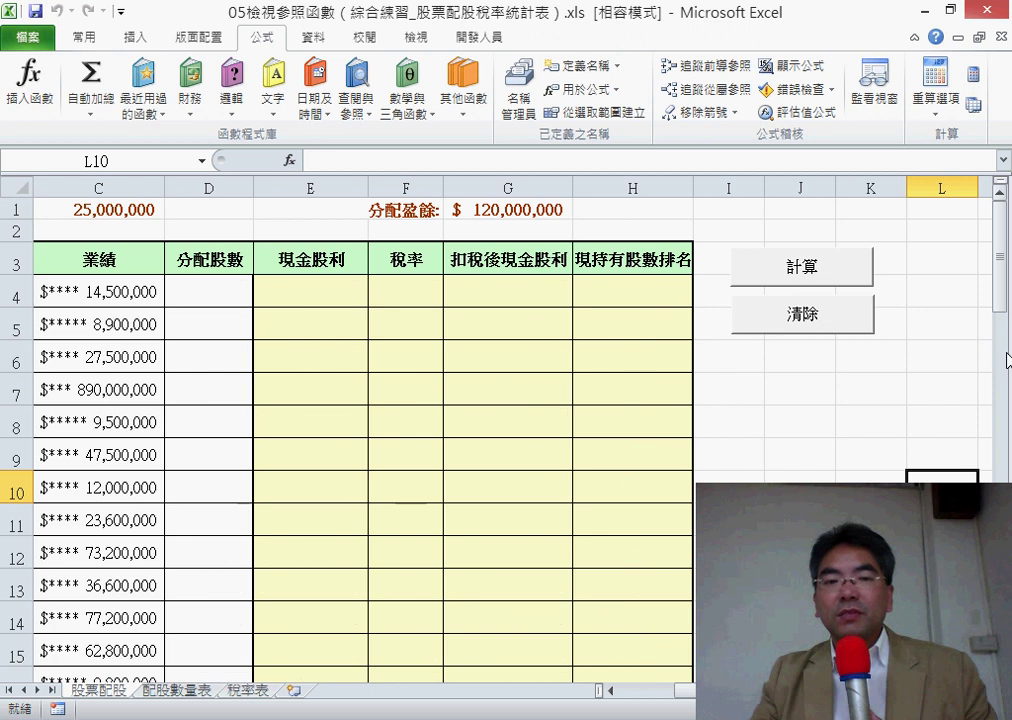
left_click(825, 270)
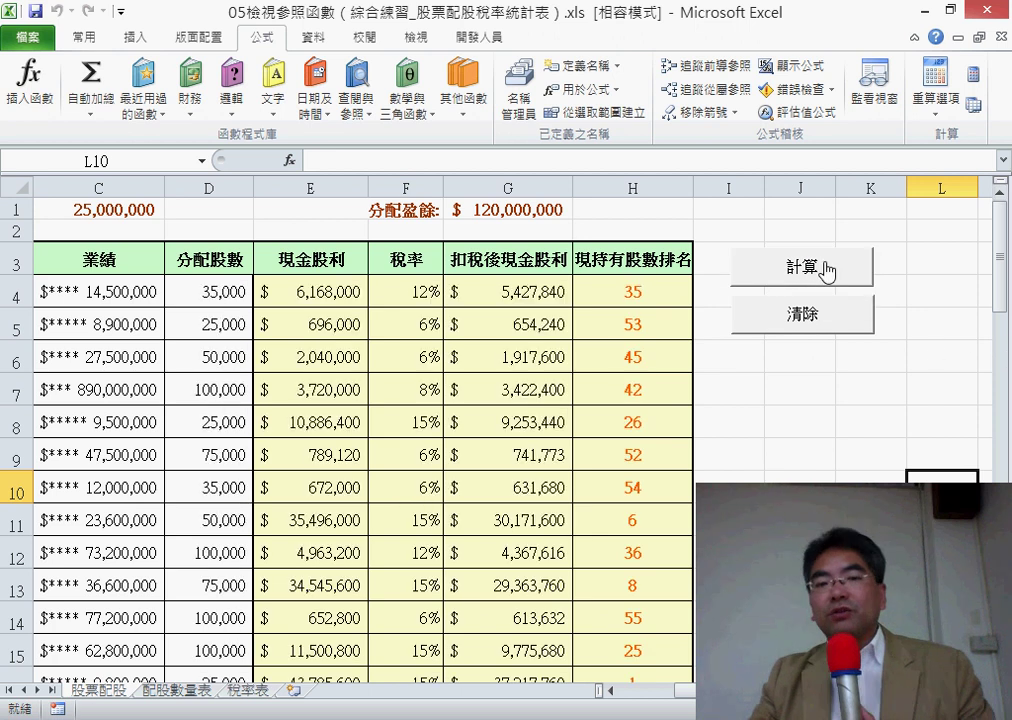
left_click(228, 297)
left_click(307, 292)
left_click(390, 292)
left_click(492, 297)
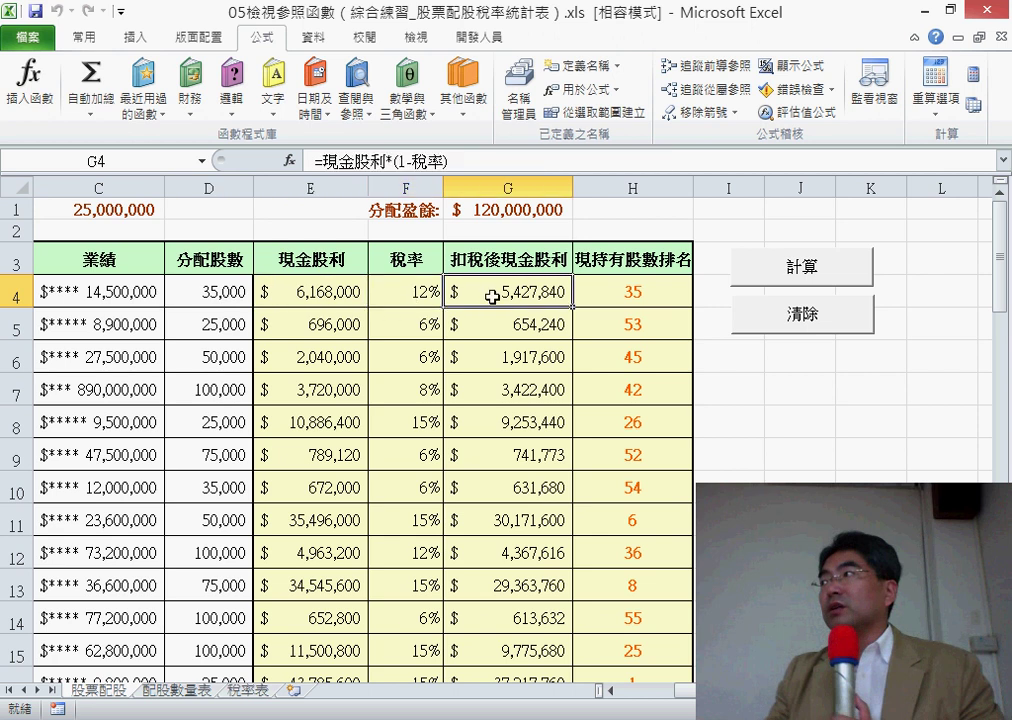
left_click(641, 288)
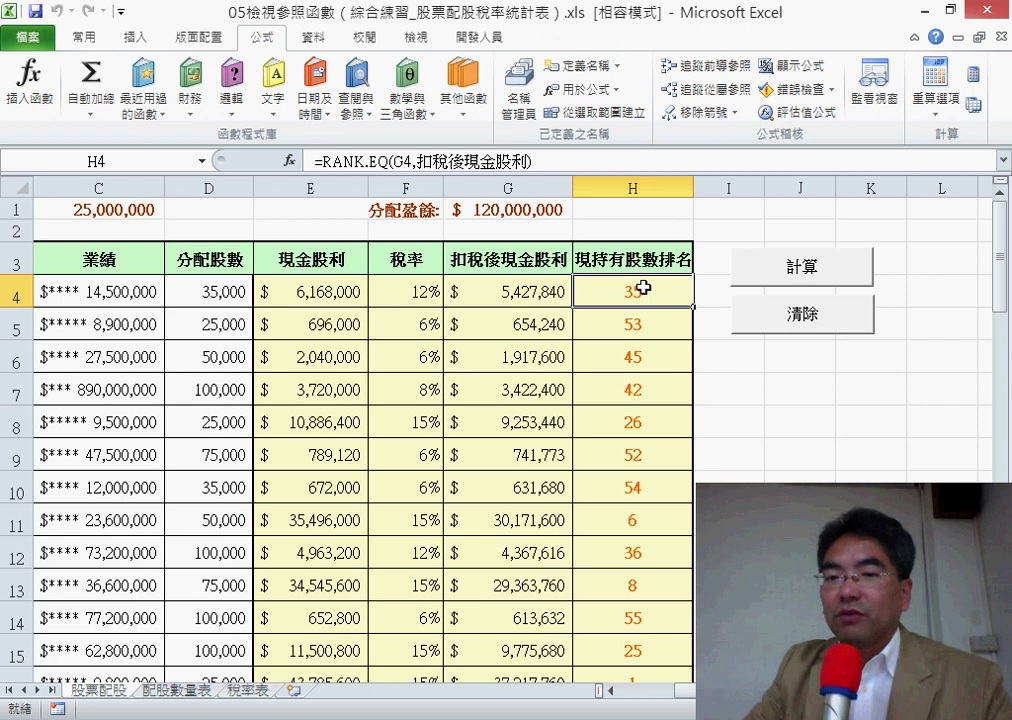
Clear the results with 清除 again and close the dividend workbook, answering the save prompt
left_click(820, 320)
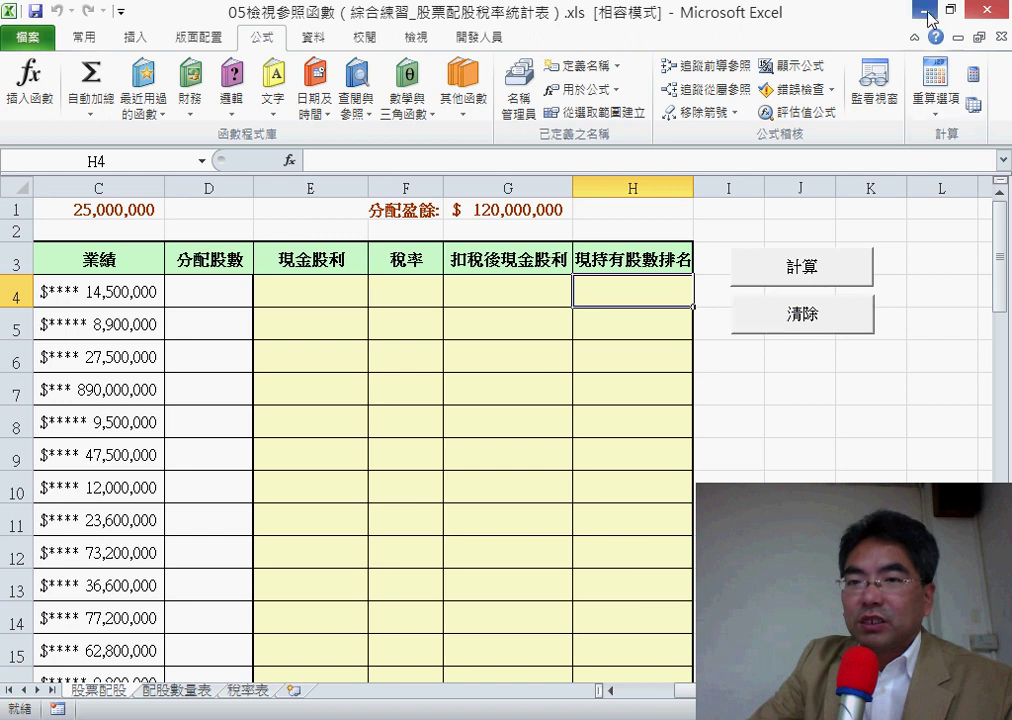
left_click(985, 10)
left_click(414, 411)
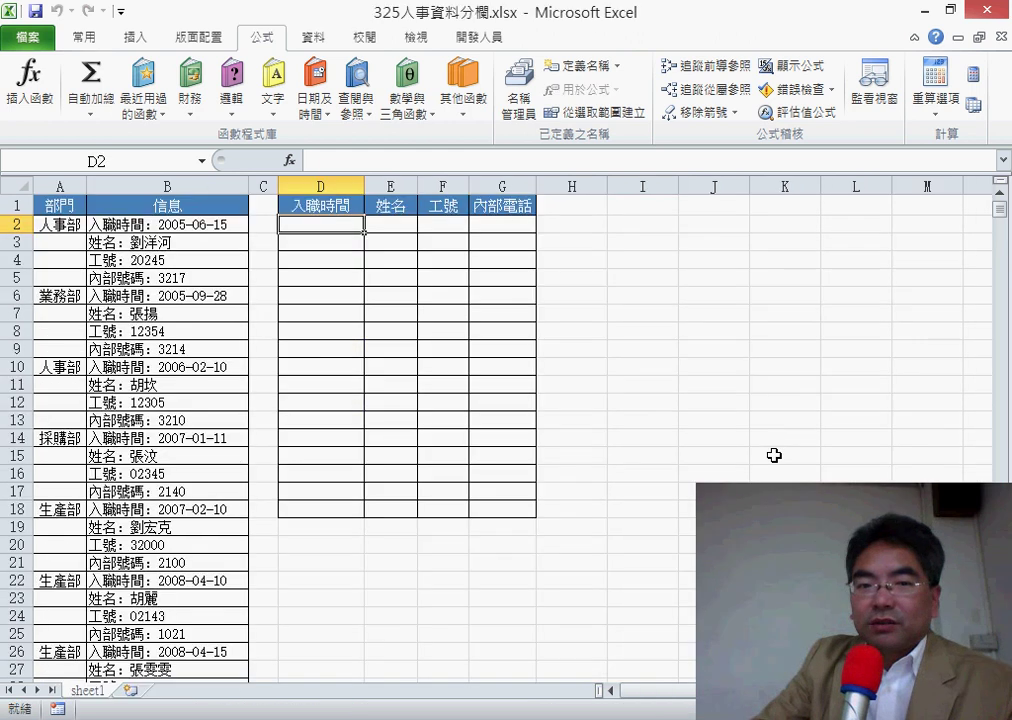
scroll(693, 488, "up", 1, "ctrl")
scroll(682, 479, "up", 1, "ctrl")
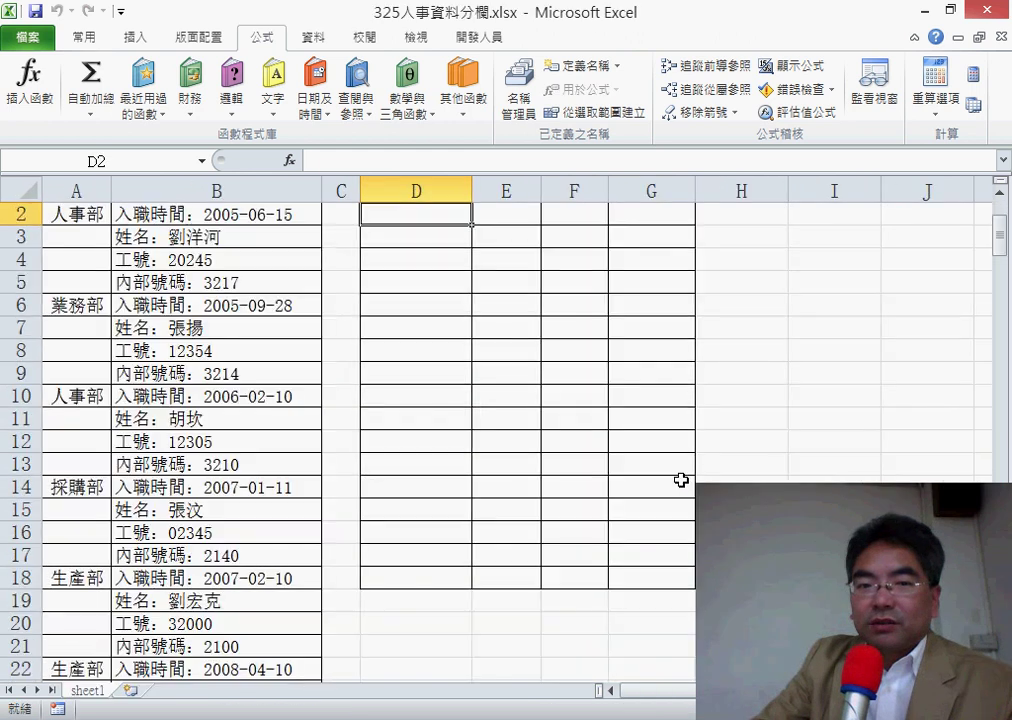
scroll(684, 477, "up", 1, "ctrl")
scroll(769, 474, "up", 1, "ctrl")
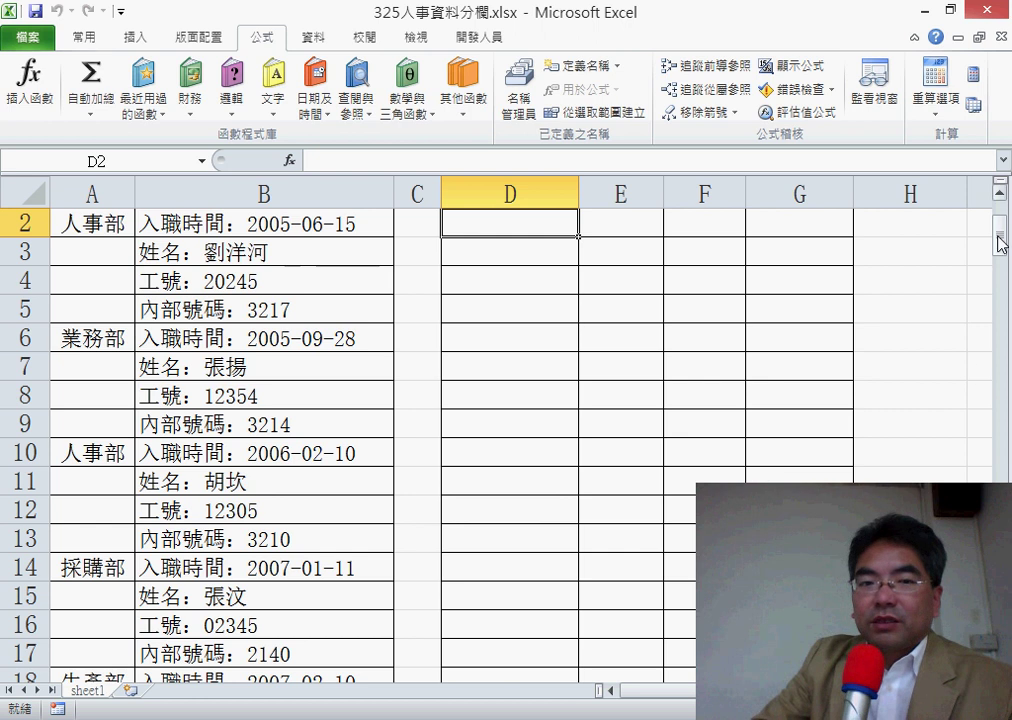
left_click_drag(996, 240, 996, 222)
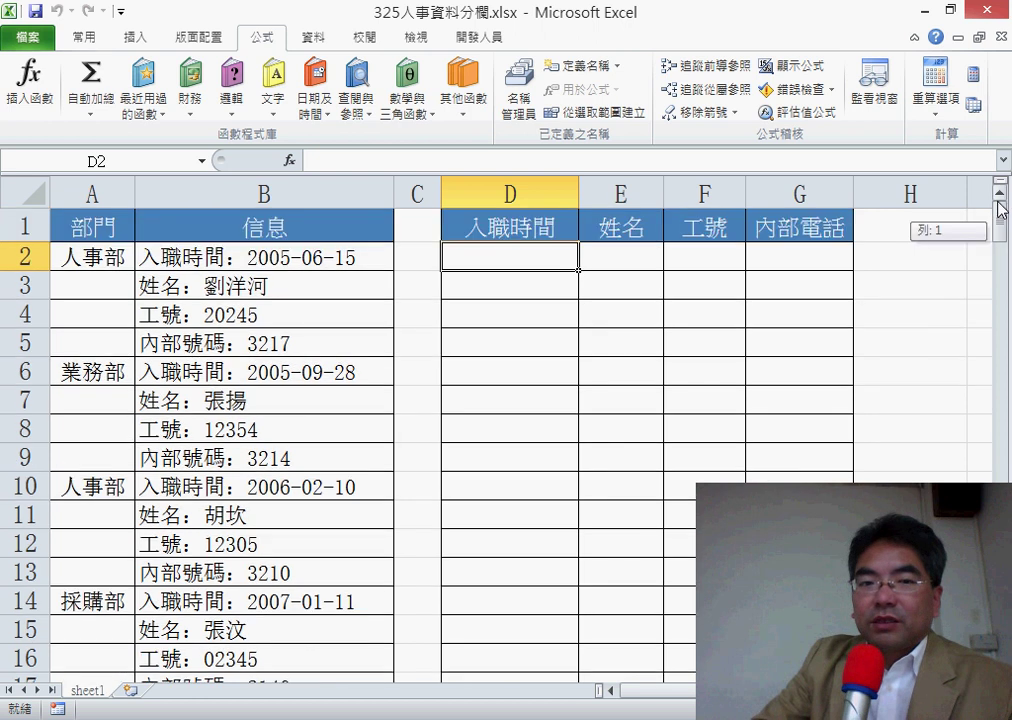
left_click(234, 263)
left_click(466, 245)
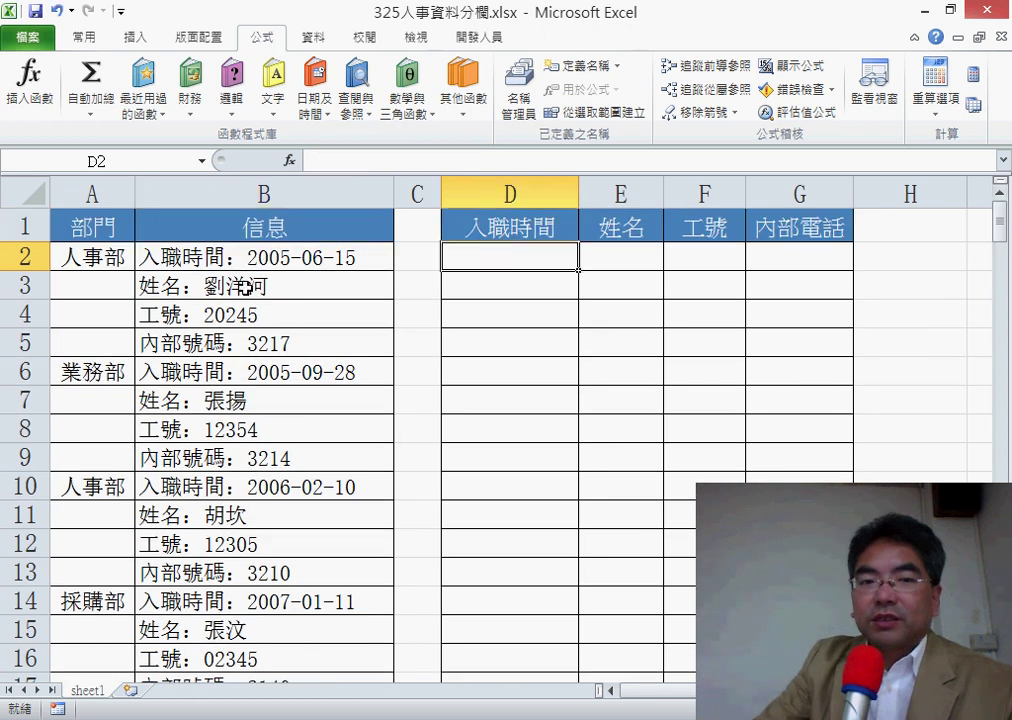
left_click(290, 287)
left_click(592, 245)
left_click_drag(305, 259, 300, 344)
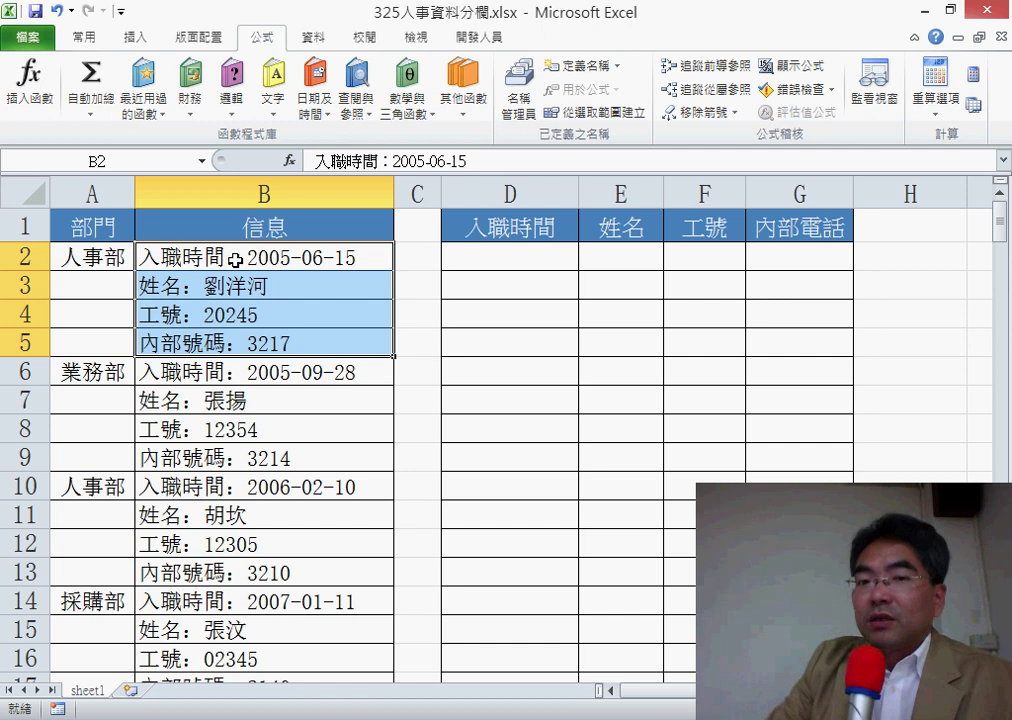
left_click(531, 257)
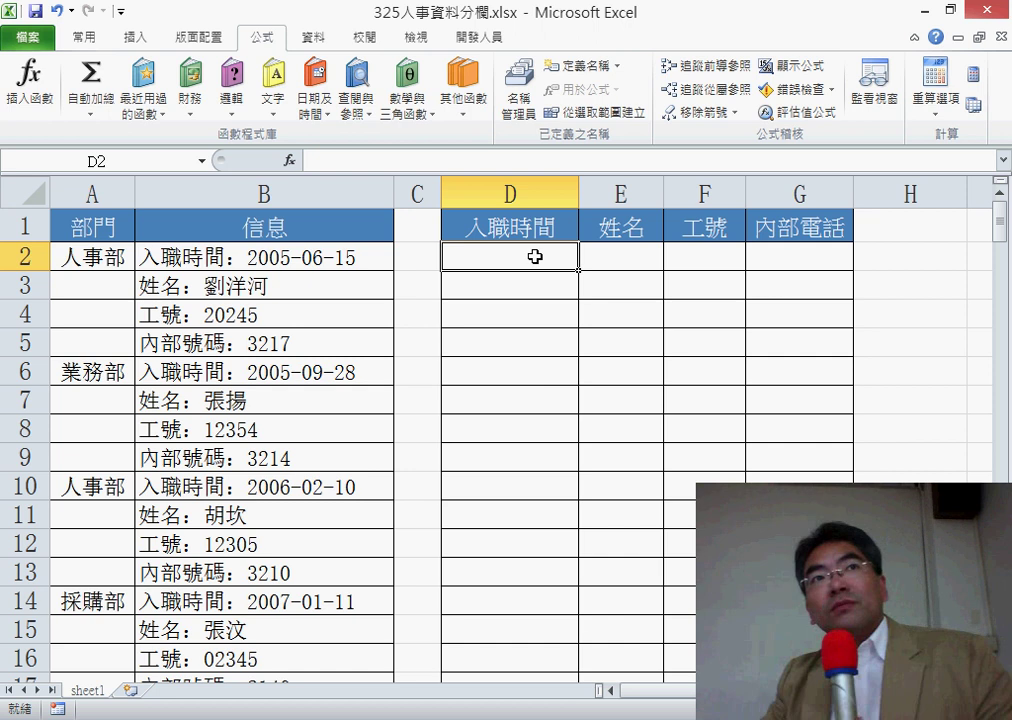
Insert the INDEX function into D2 from the 檢視與參照 category via fx
left_click(290, 162)
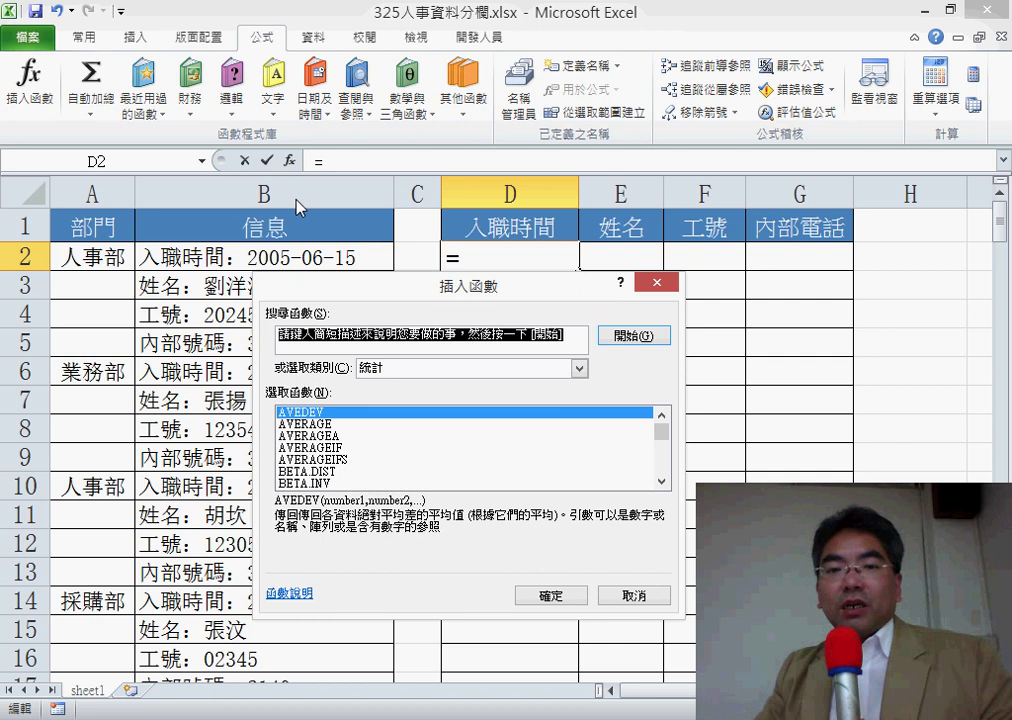
left_click(460, 368)
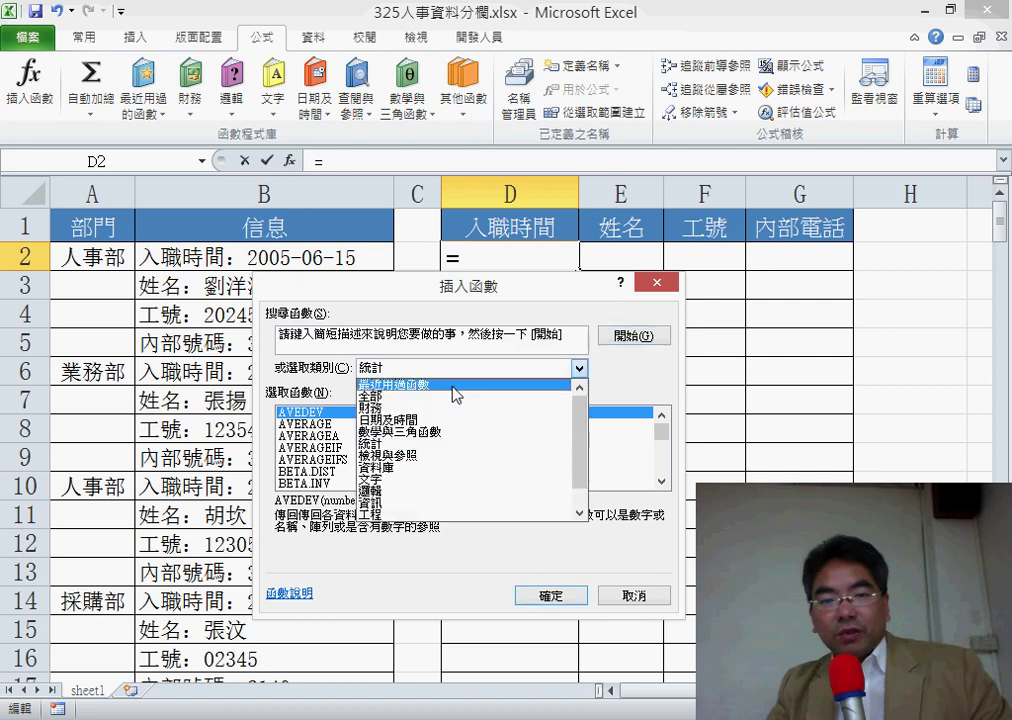
left_click(440, 455)
left_click_drag(661, 420, 661, 448)
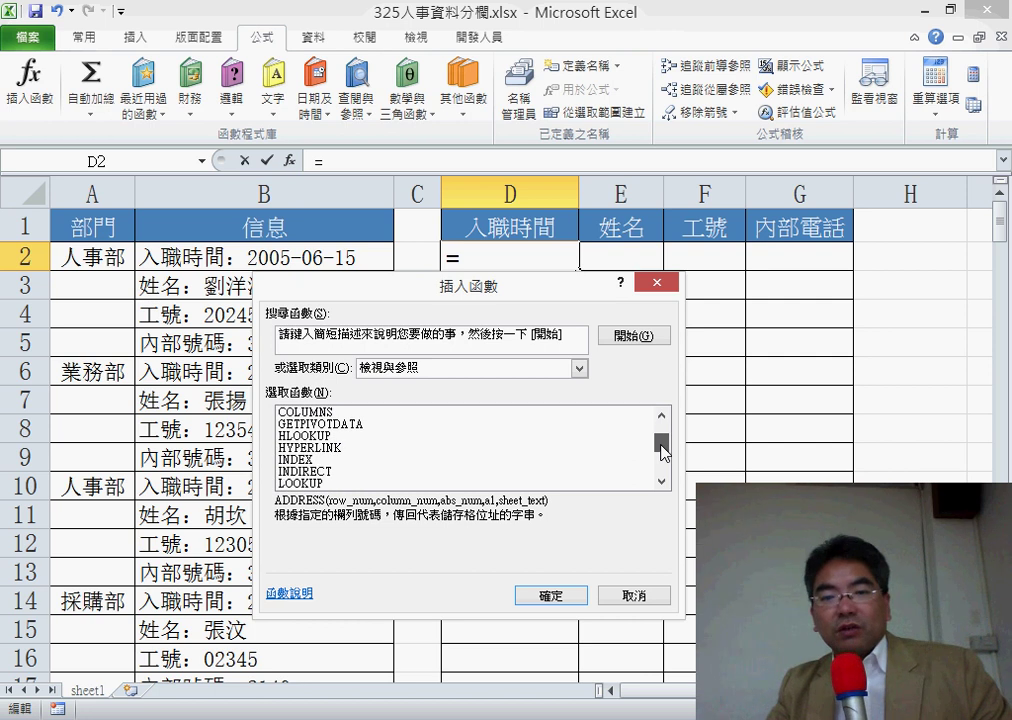
left_click(362, 460)
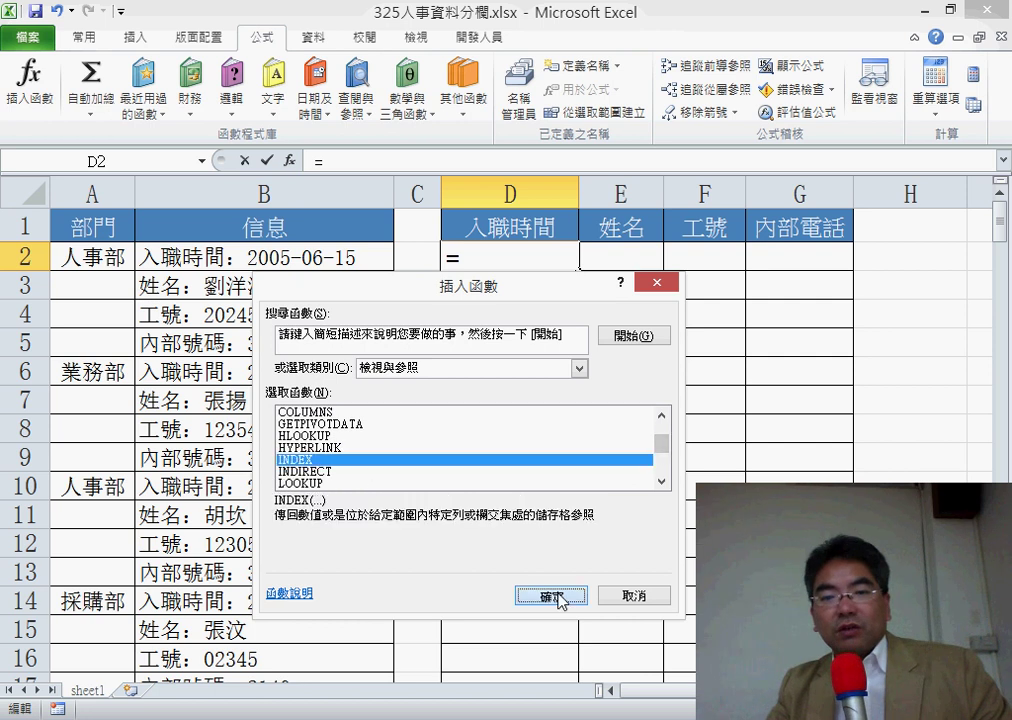
left_click(550, 596)
Set the INDEX Array argument to the column B records B2:B33
left_click(474, 495)
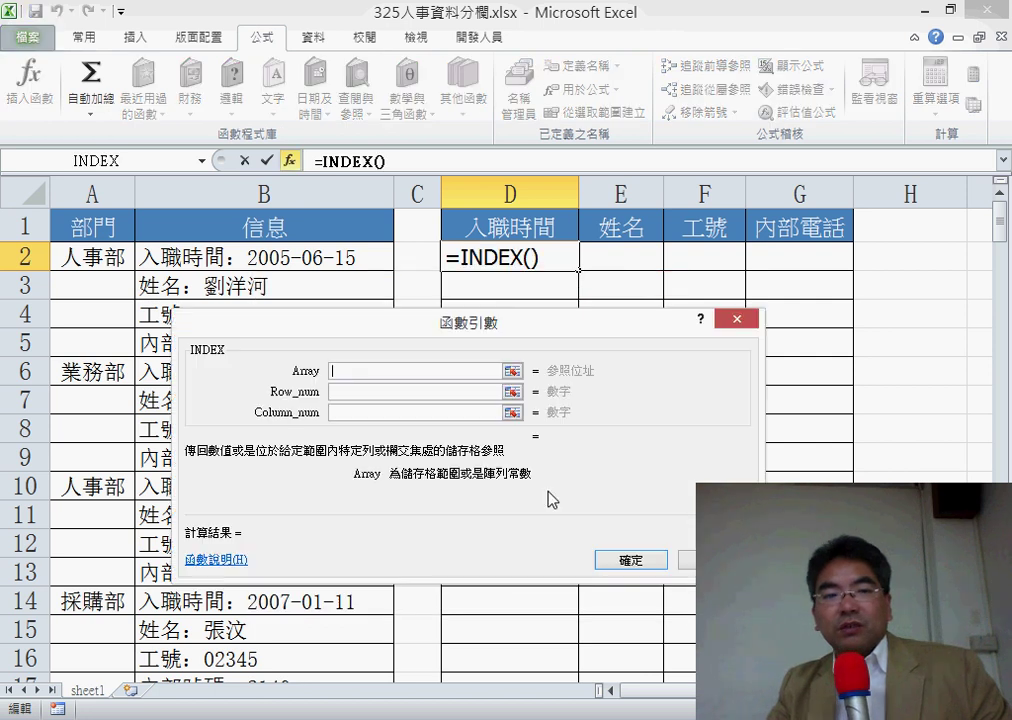
left_click_drag(377, 325, 654, 233)
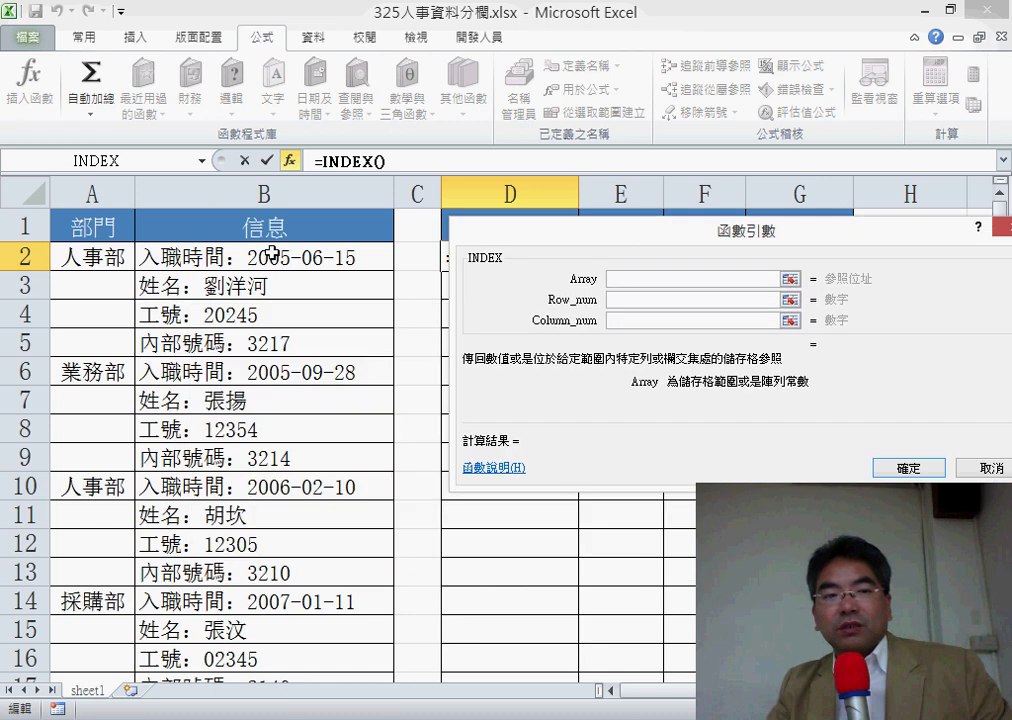
mouse_move(268, 255)
left_mouse_down()
mouse_move(265, 630)
mouse_move(260, 618)
left_mouse_up()
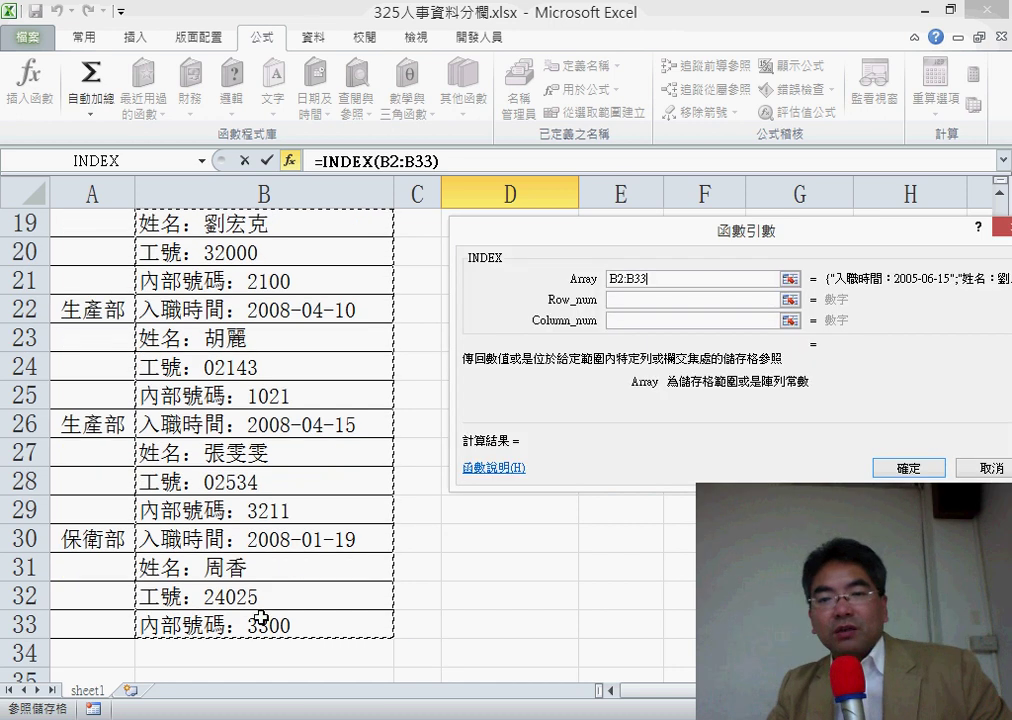
left_click(641, 298)
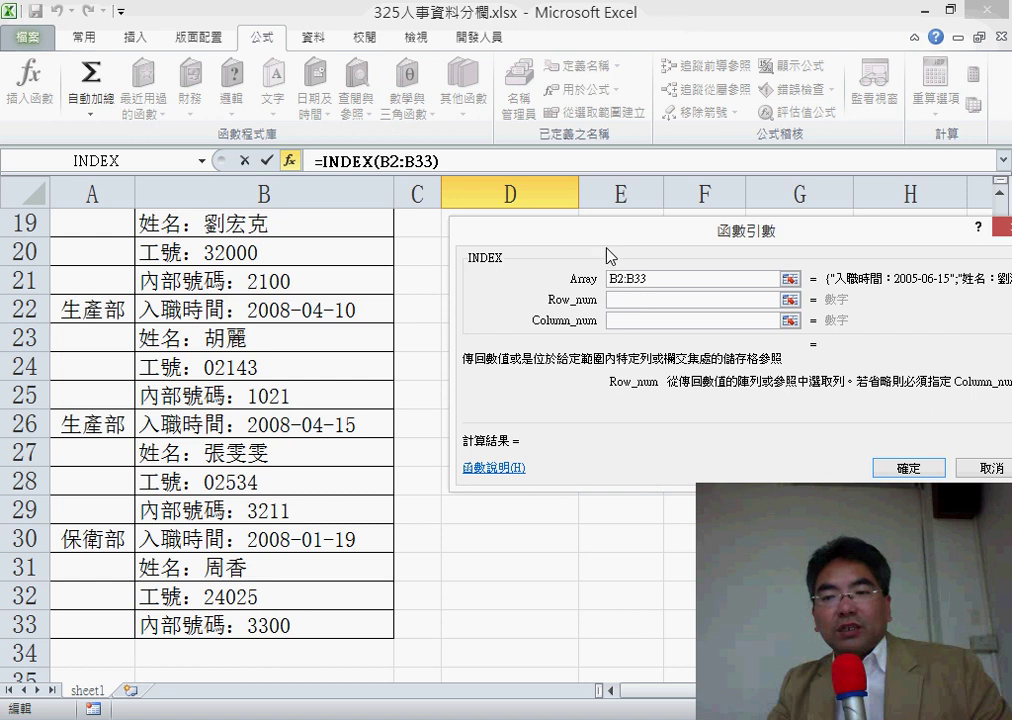
left_click_drag(578, 240, 344, 342)
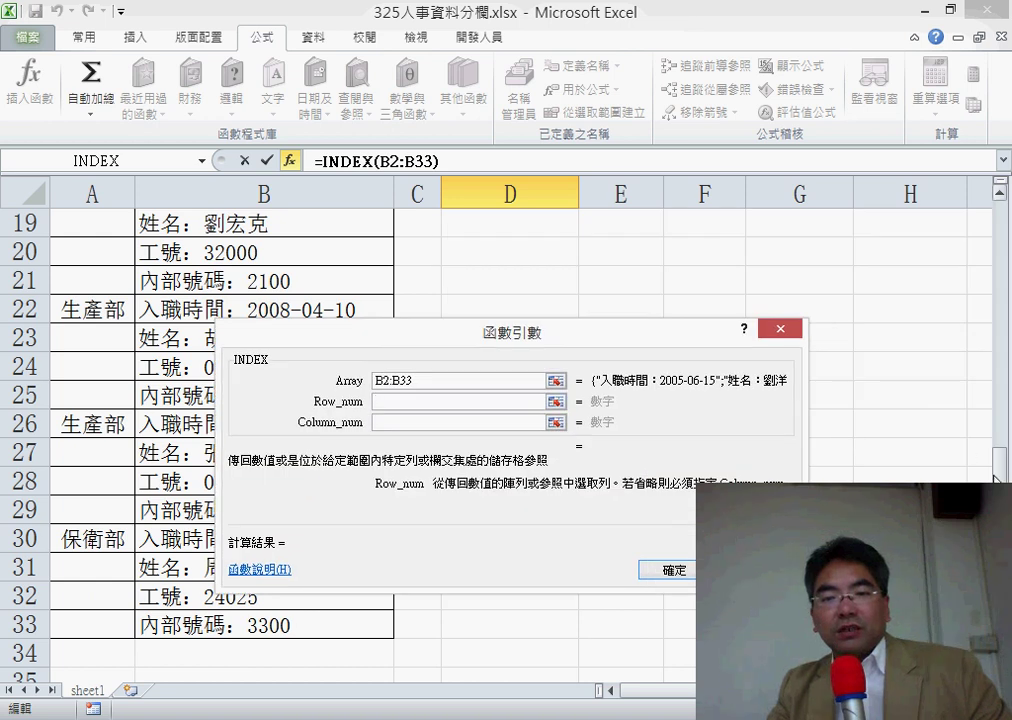
scroll(790, 370, "up", 2)
scroll(790, 370, "up", 3)
scroll(760, 375, "up", 1)
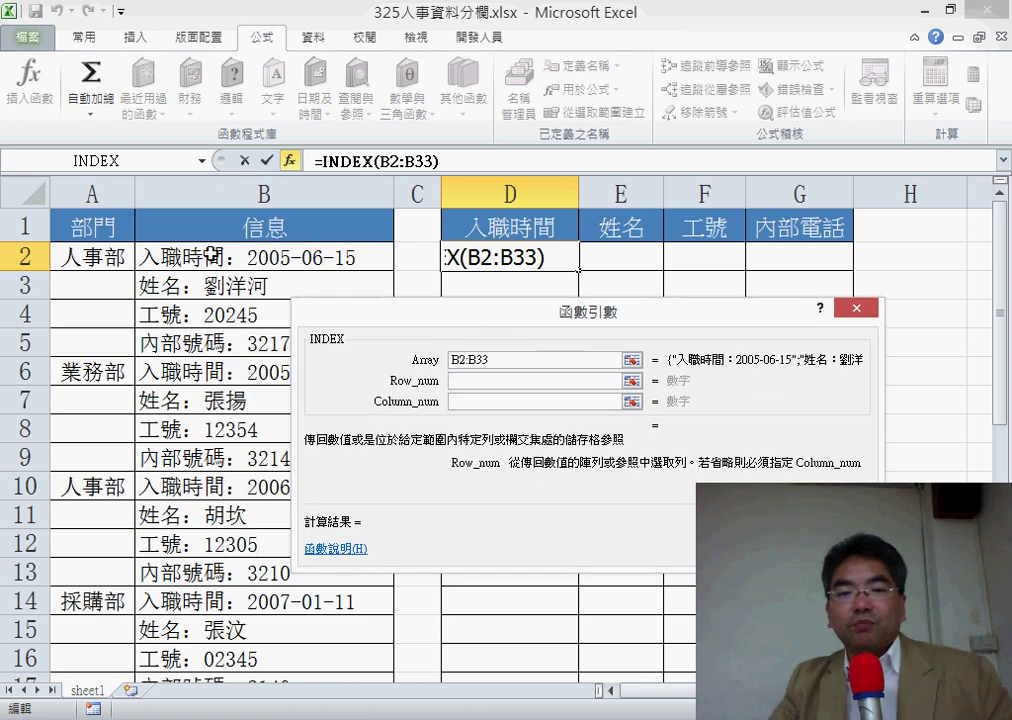
left_click(498, 366)
scroll(498, 366, "down", 1)
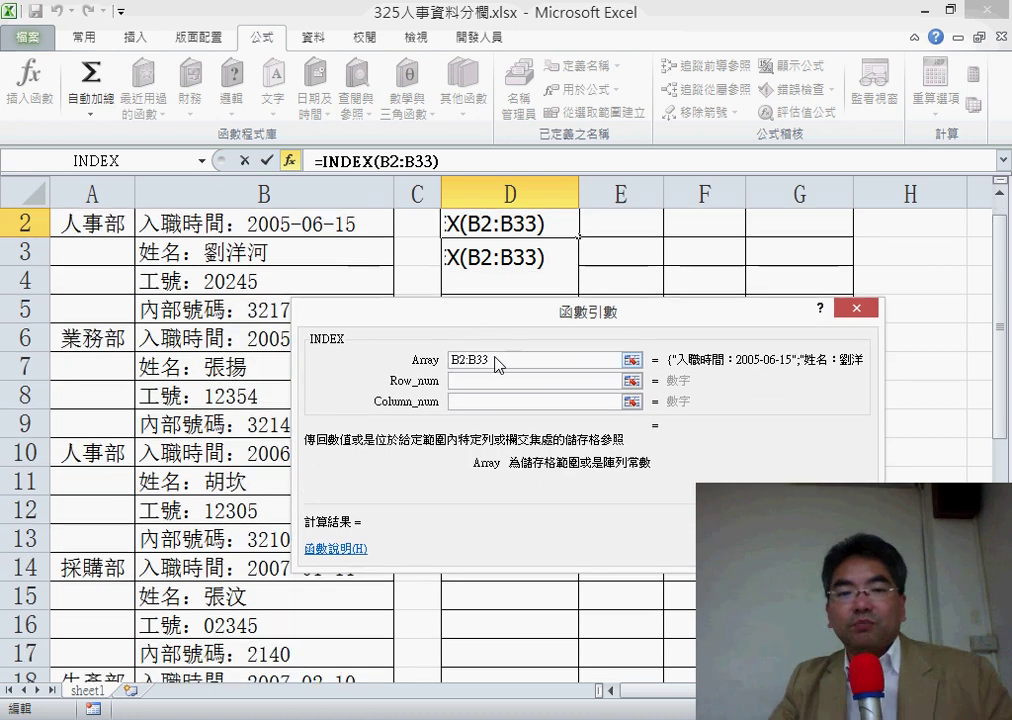
left_click_drag(498, 366, 450, 358)
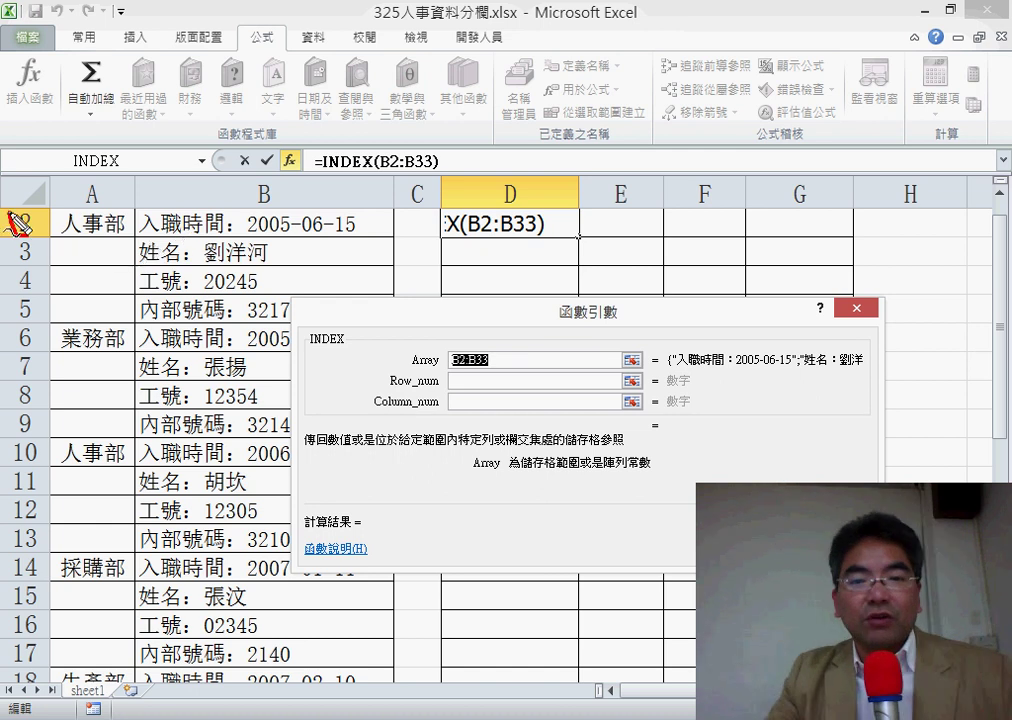
left_click_drag(15, 218, 38, 210)
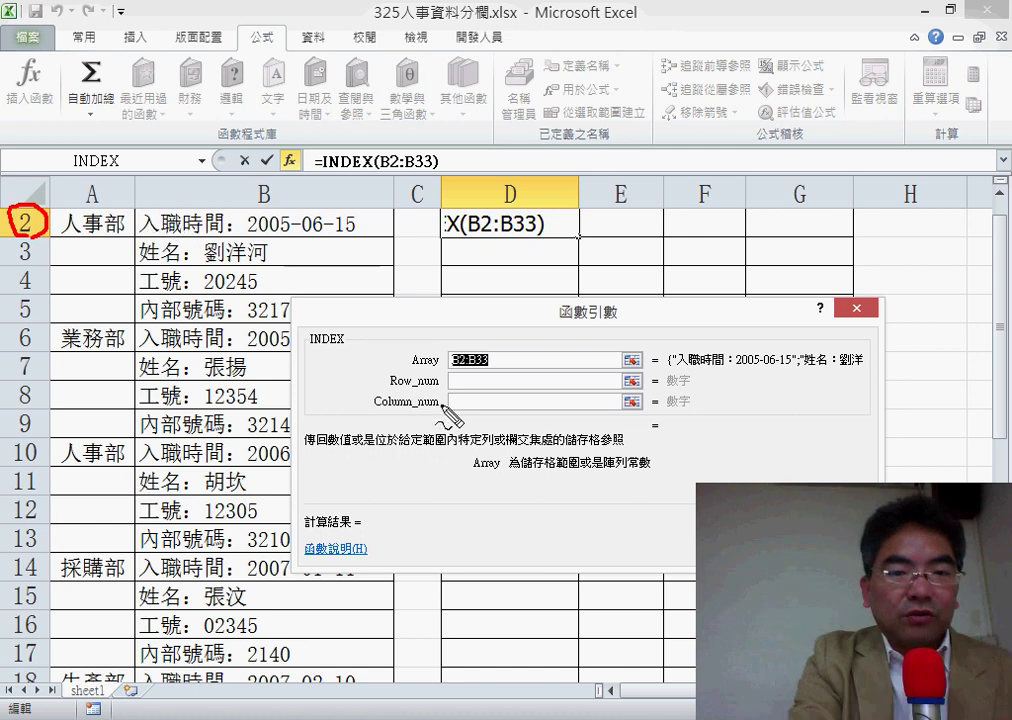
key("Escape")
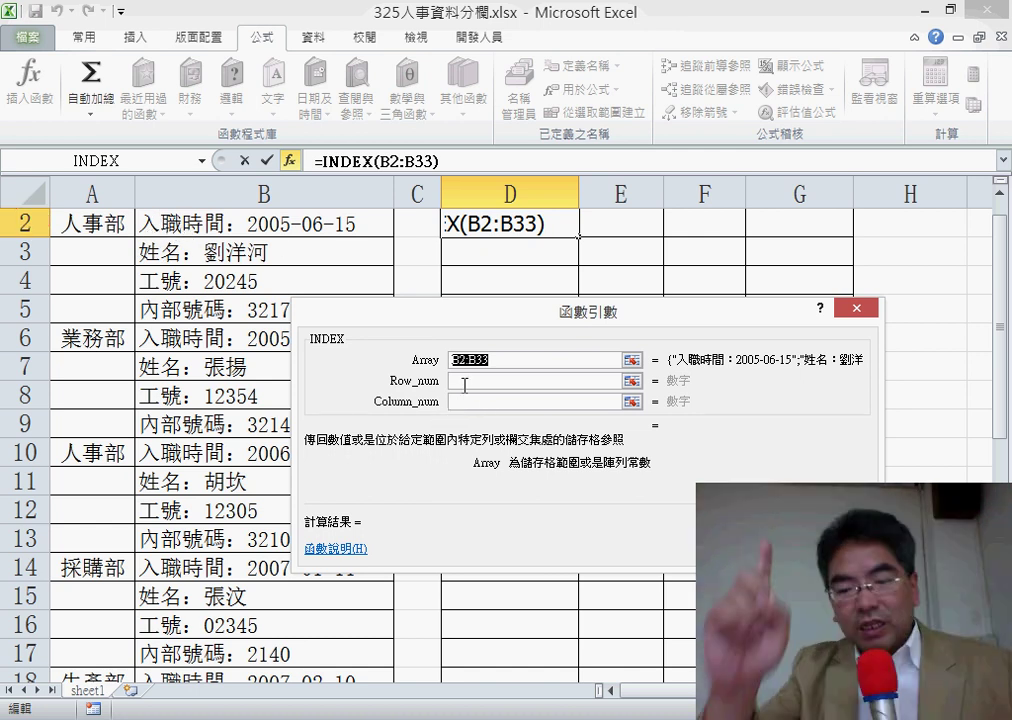
Enter Row_num 1 and Column_num 1 to finish =INDEX(B2:B33,1,1) in D2
left_click(482, 381)
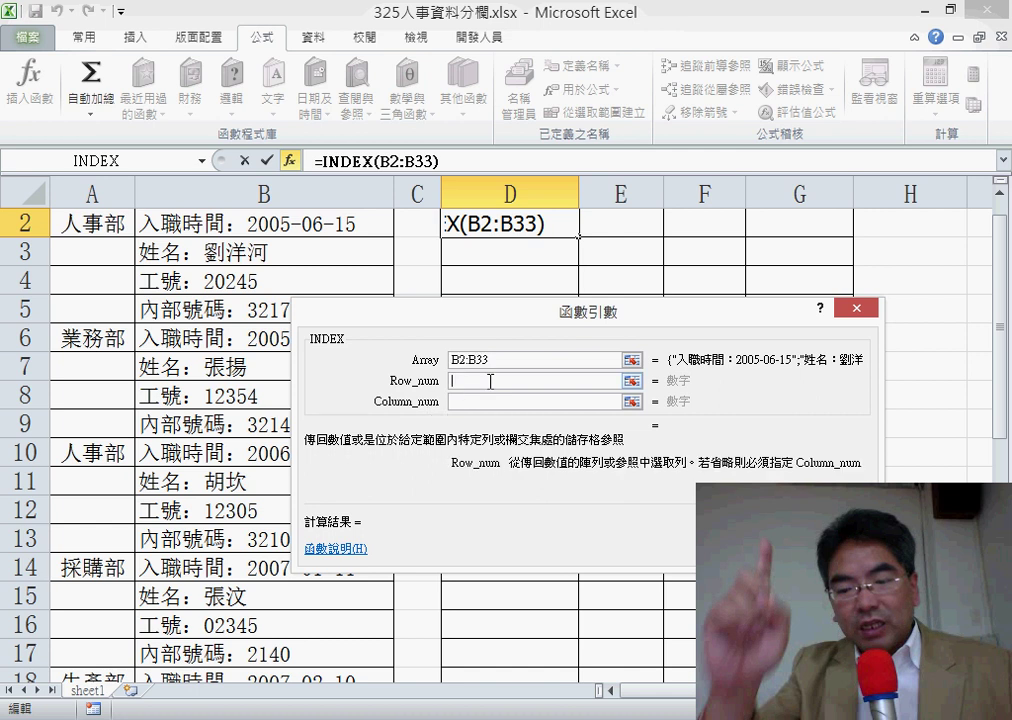
type("1")
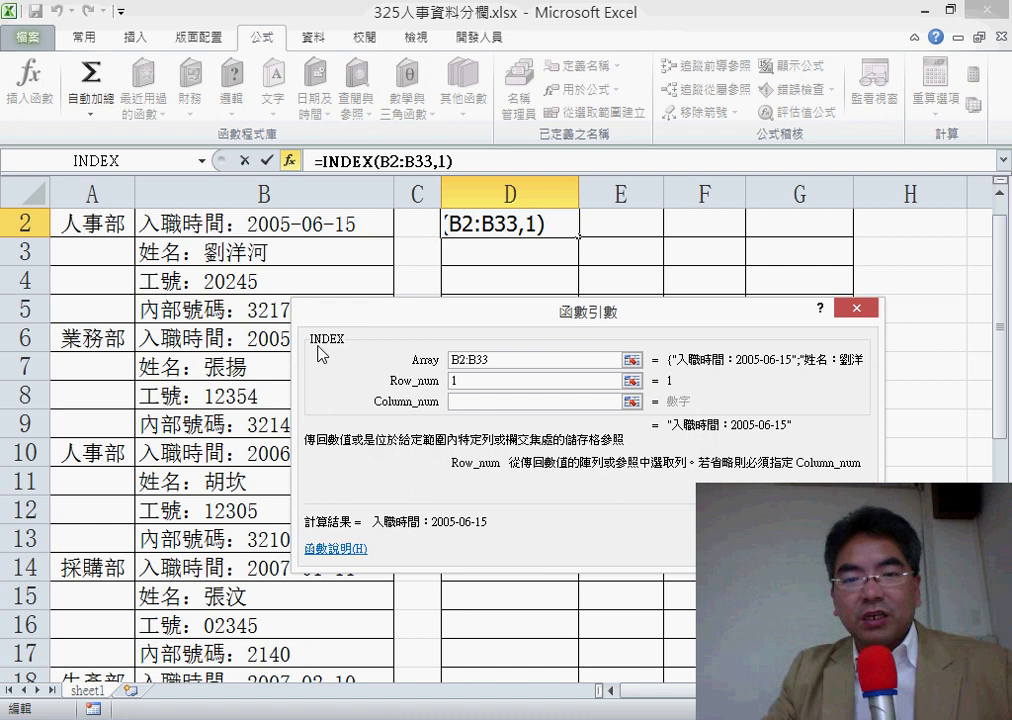
left_click(482, 400)
type("1")
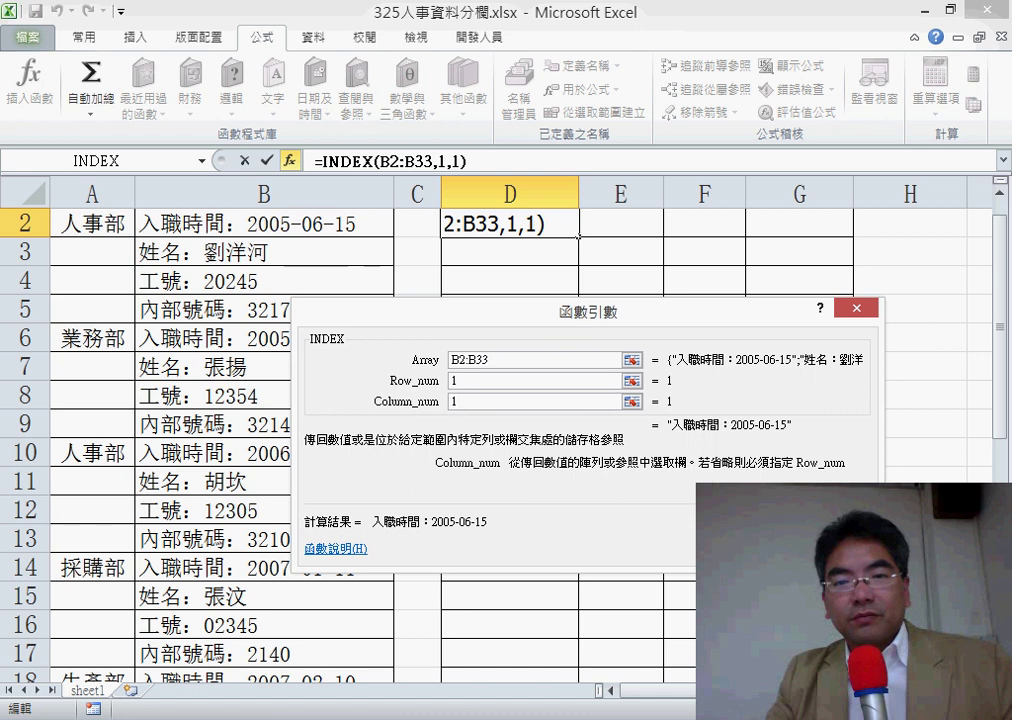
key("Return")
Autofit column D and review D2's =INDEX(B2:B33,1,1) formula, committing it unchanged
scroll(769, 415, "up", 1)
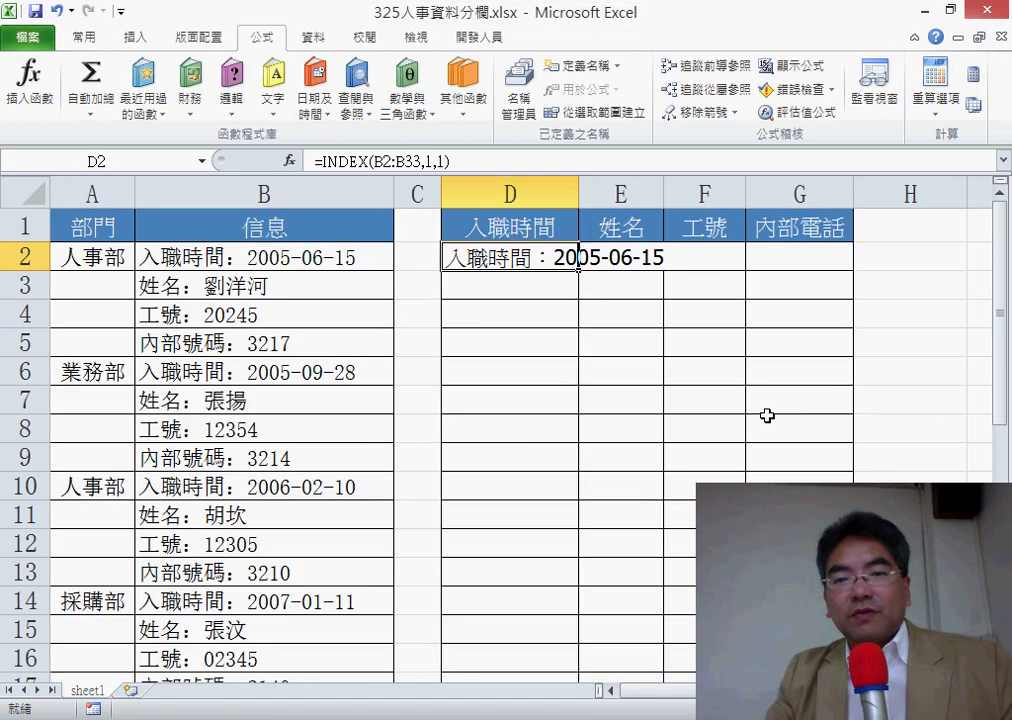
double_click(584, 201)
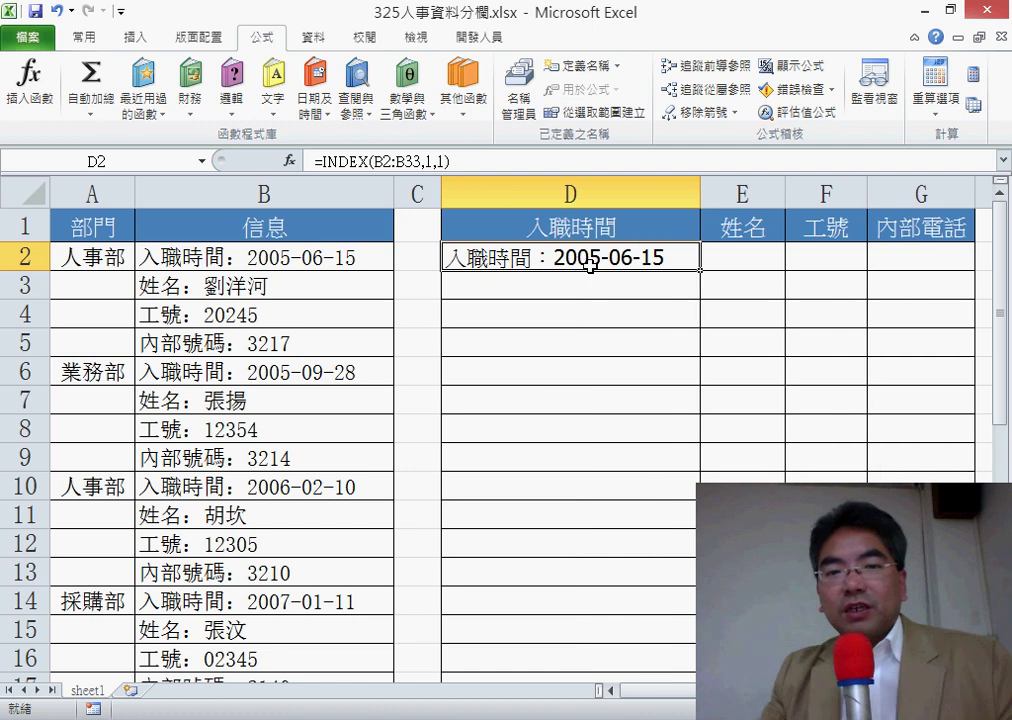
left_click(430, 162)
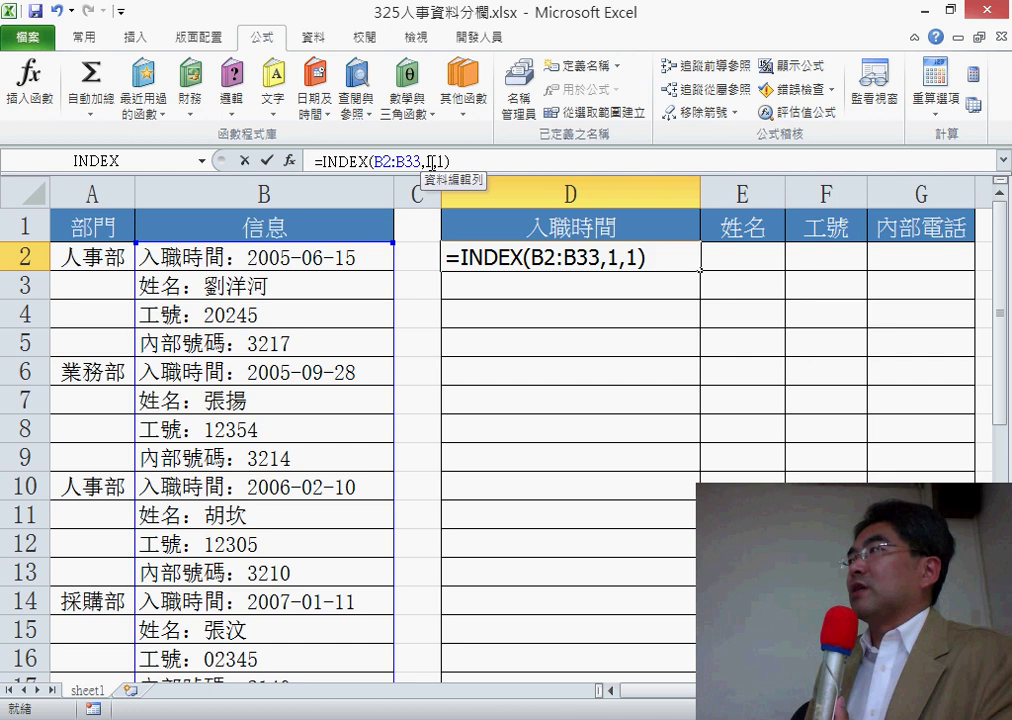
double_click(430, 162)
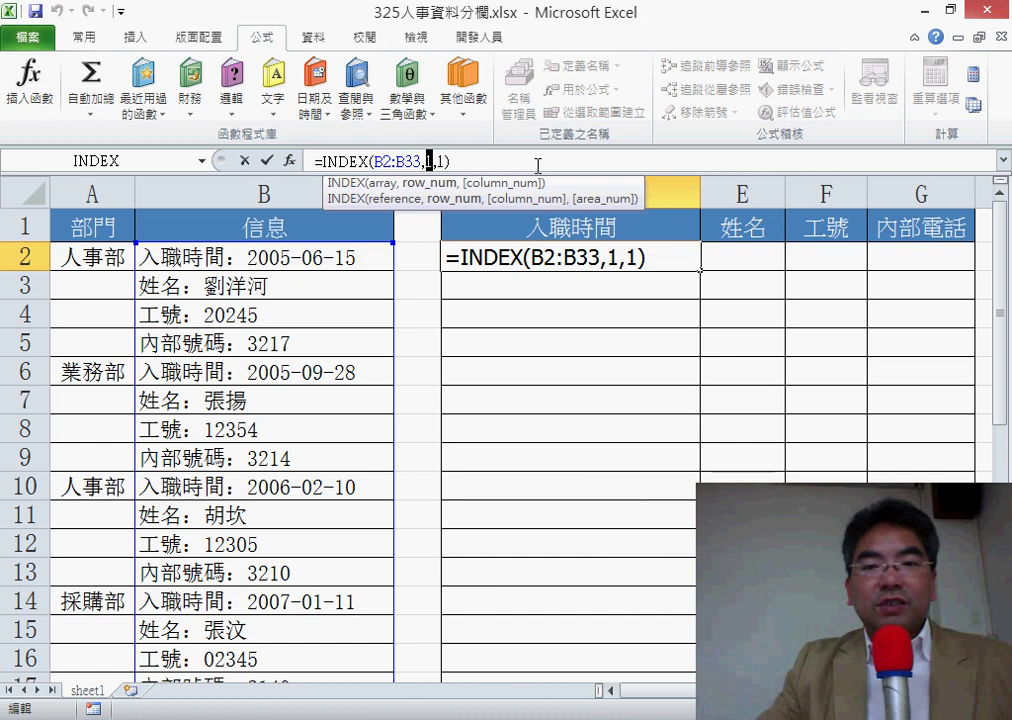
key("ctrl+Return")
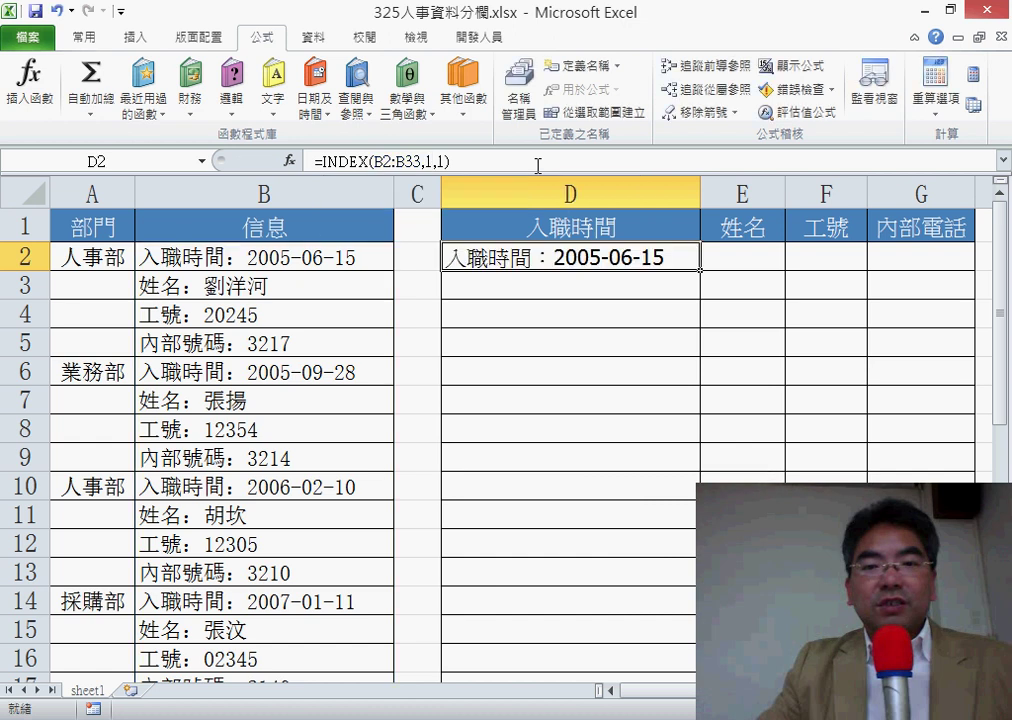
Delete D2's INDEX formula and narrow column D back to about 14.25 width
key("Delete")
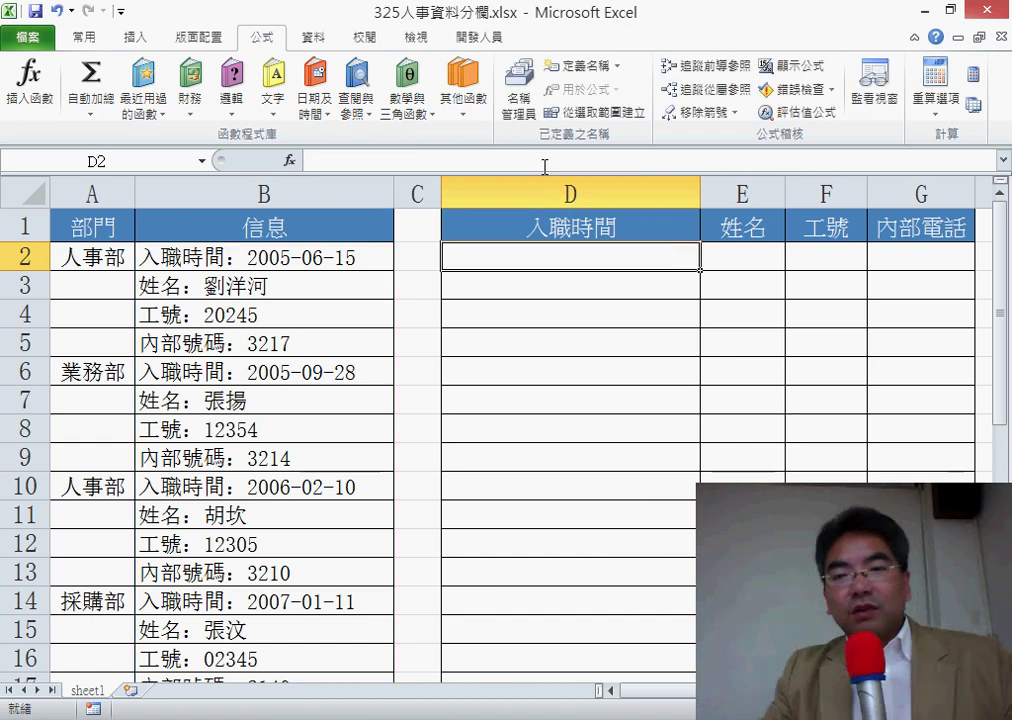
key("Tab")
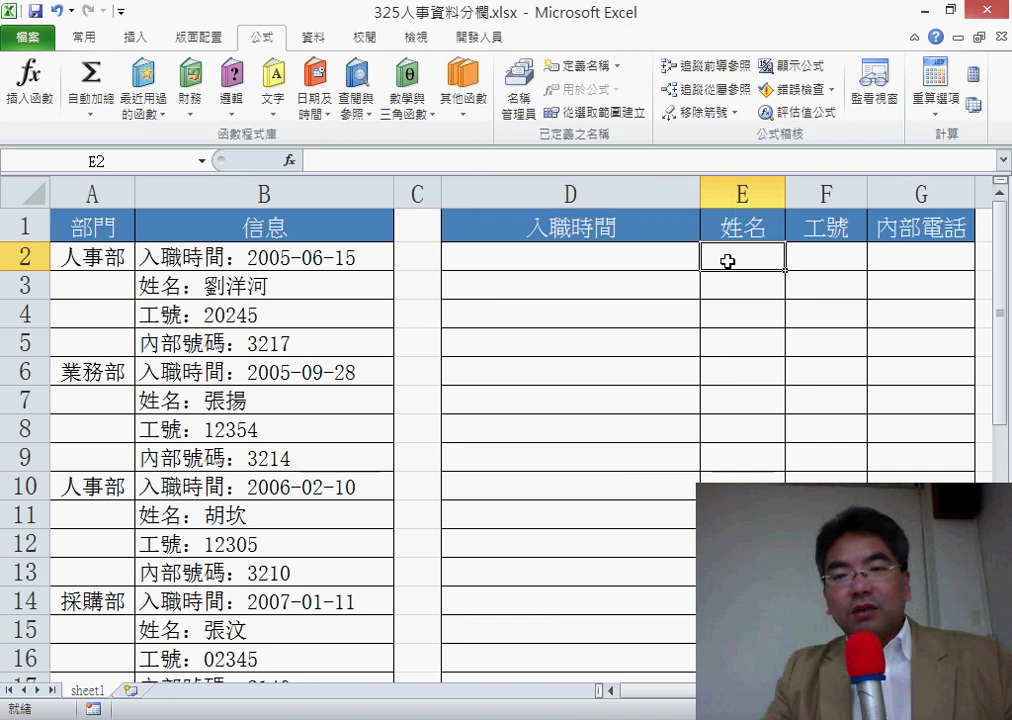
key("Tab")
key("Tab")
key("Return")
left_click(782, 296)
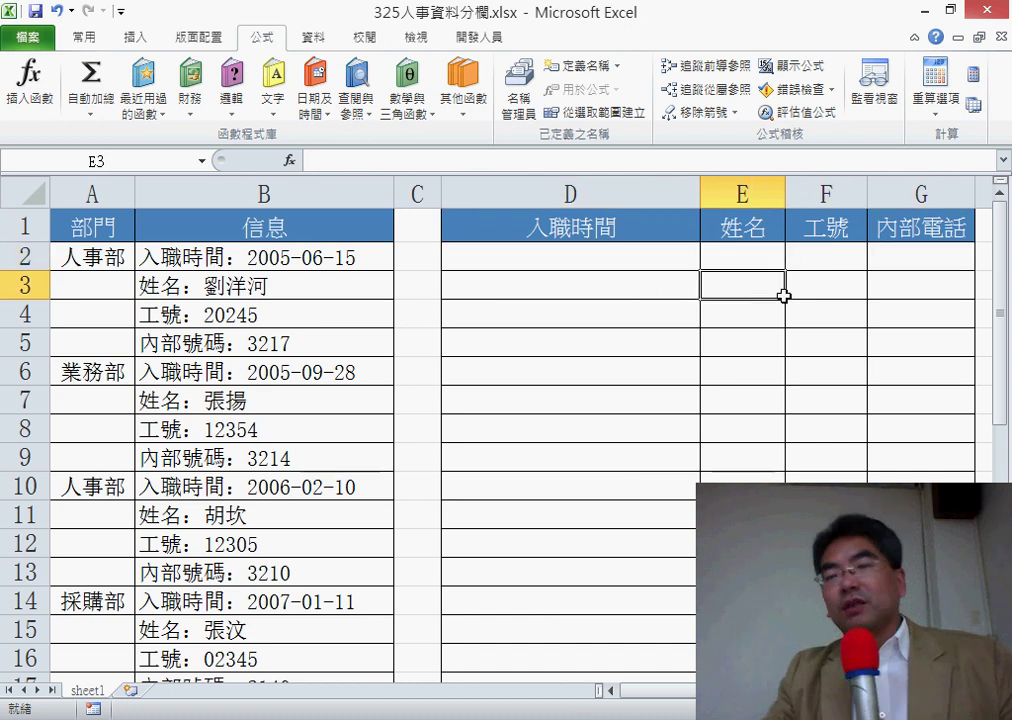
left_click(885, 287)
left_click(641, 260)
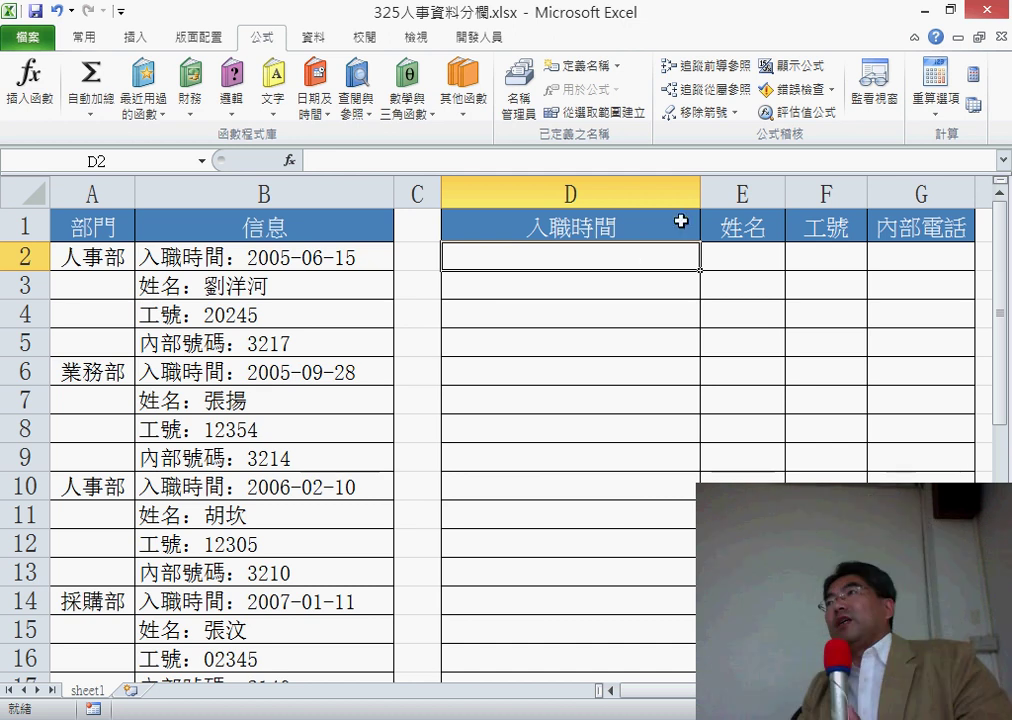
left_click_drag(700, 193, 606, 203)
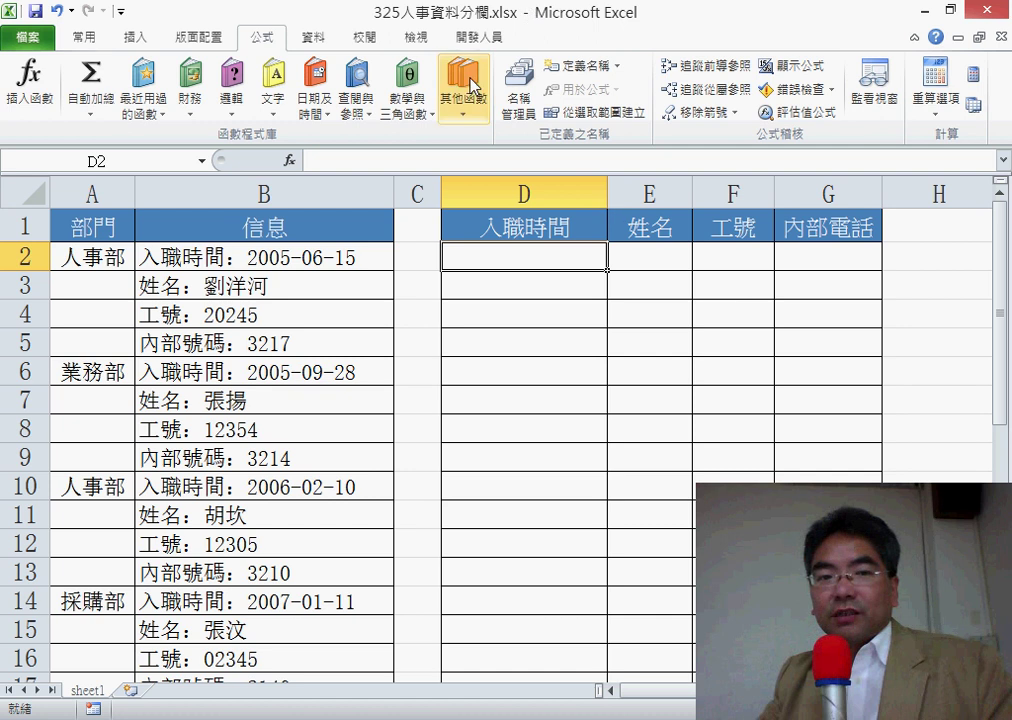
Enter =COLUMN()-3 in D2 and fill it over D2:G10 so each row reads 1, 2, 3, 4
left_click(289, 160)
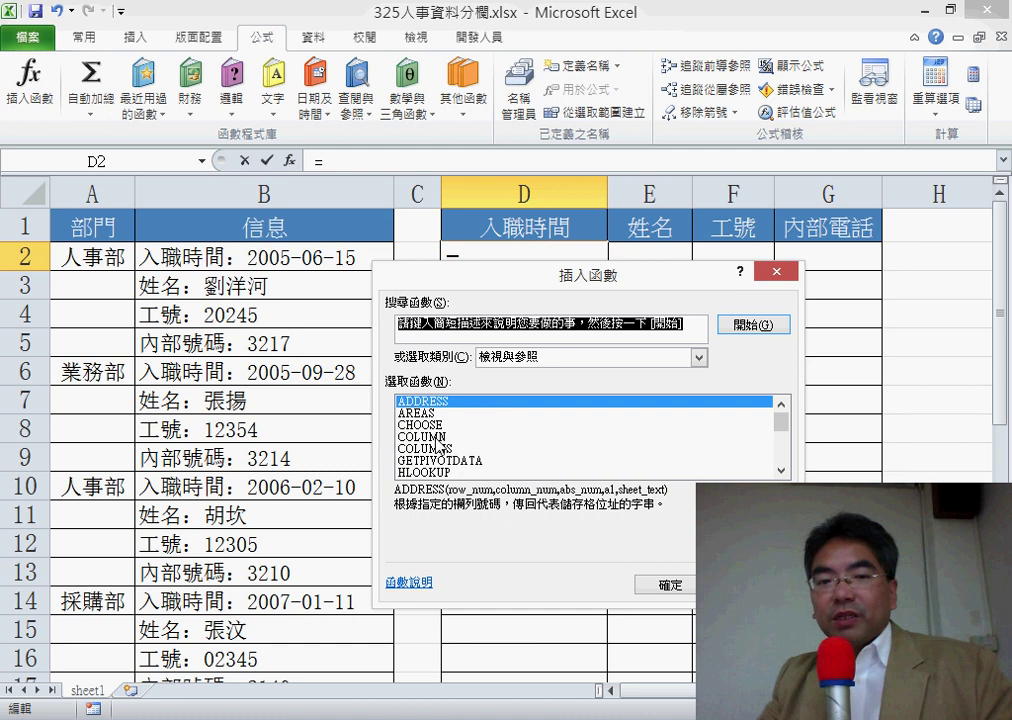
left_click(640, 437)
left_click(675, 594)
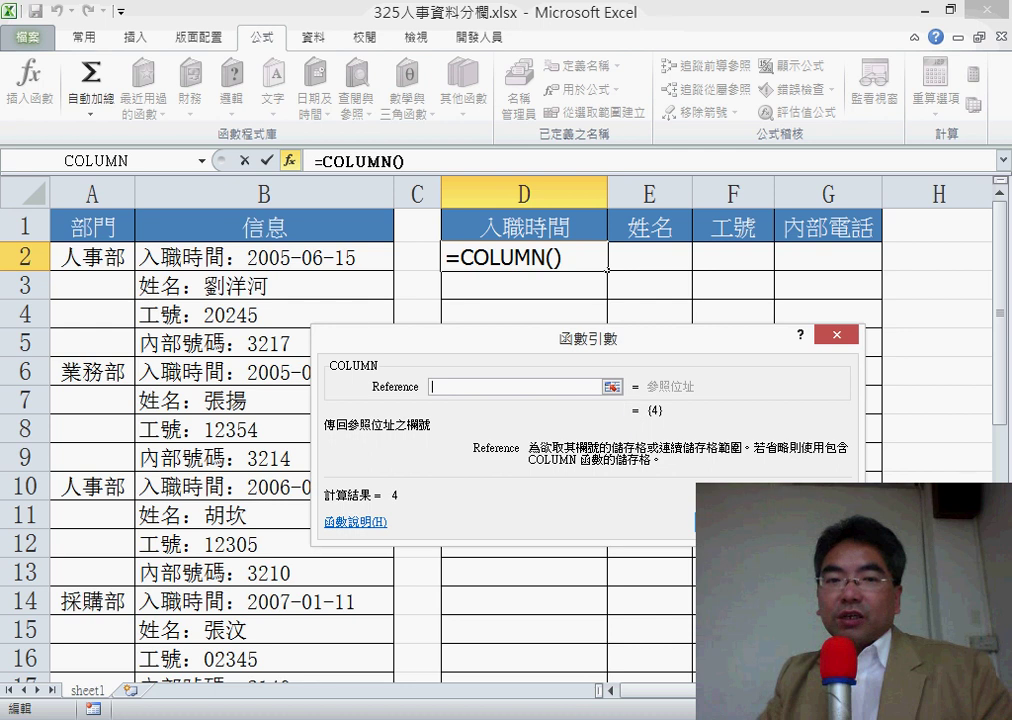
key("Return")
left_click(436, 162)
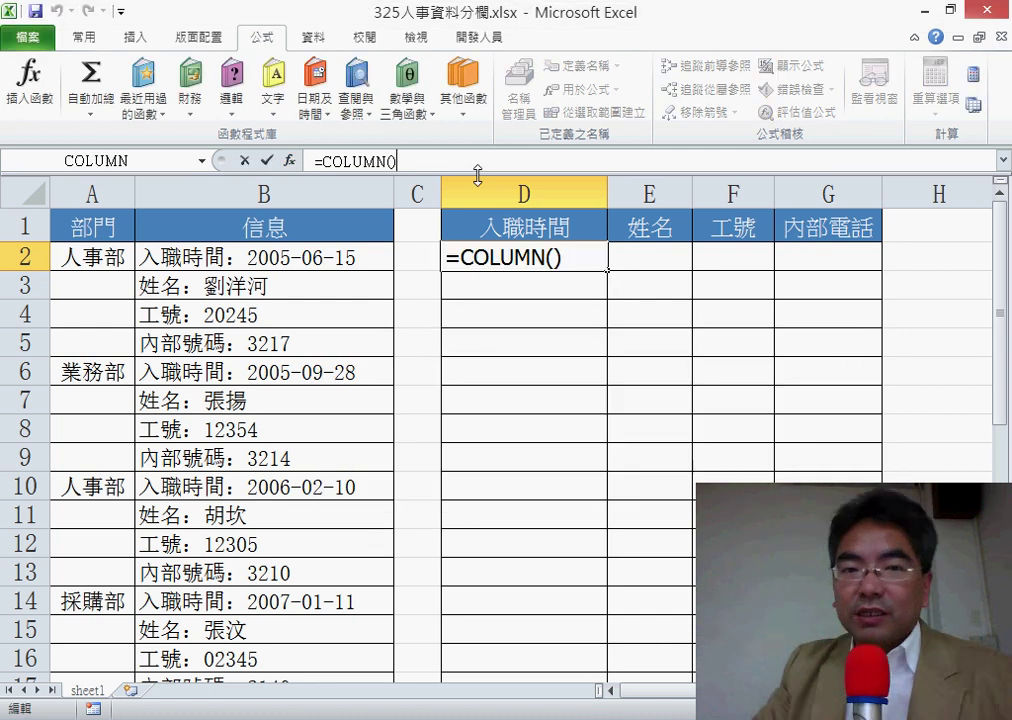
type("-")
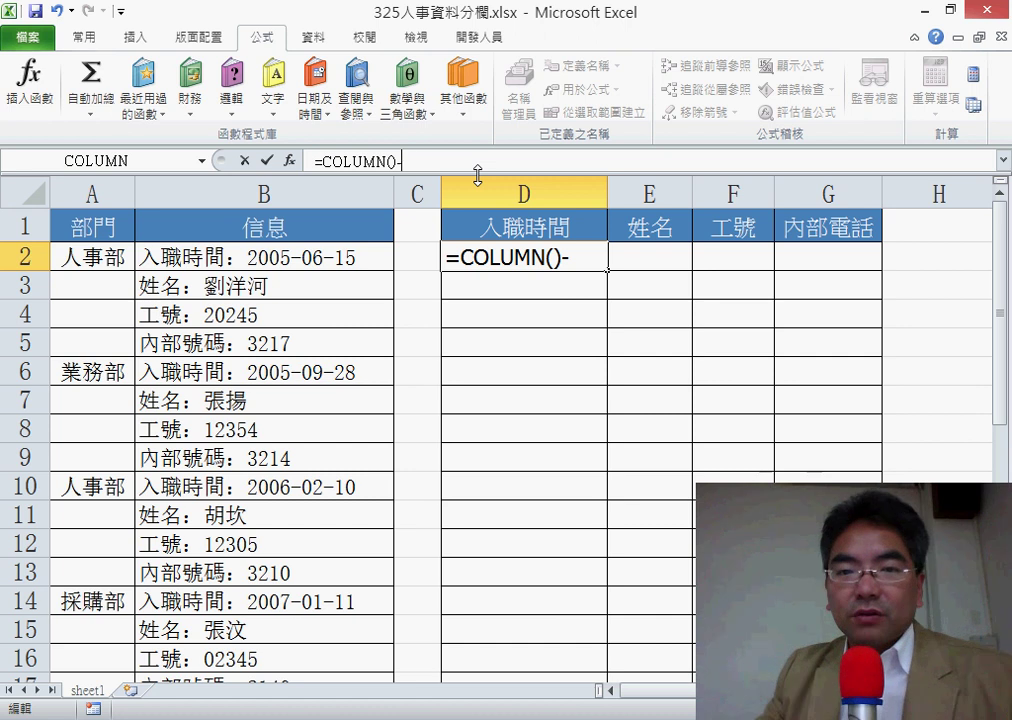
type("3")
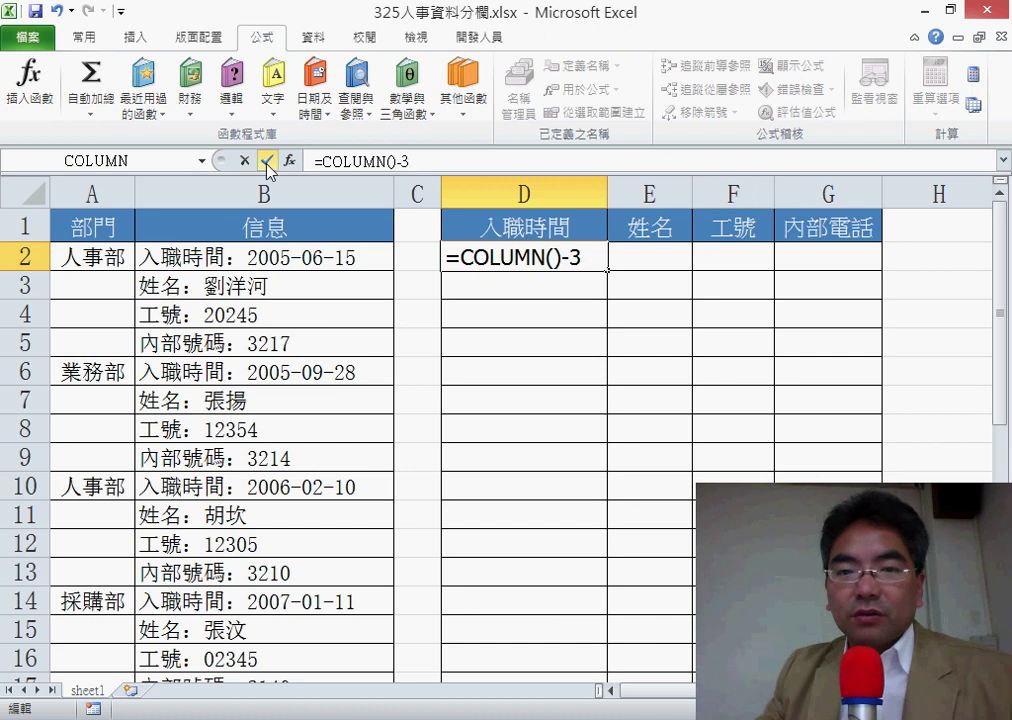
left_click(267, 162)
mouse_move(606, 270)
left_mouse_down()
mouse_move(847, 258)
mouse_move(860, 490)
left_mouse_up()
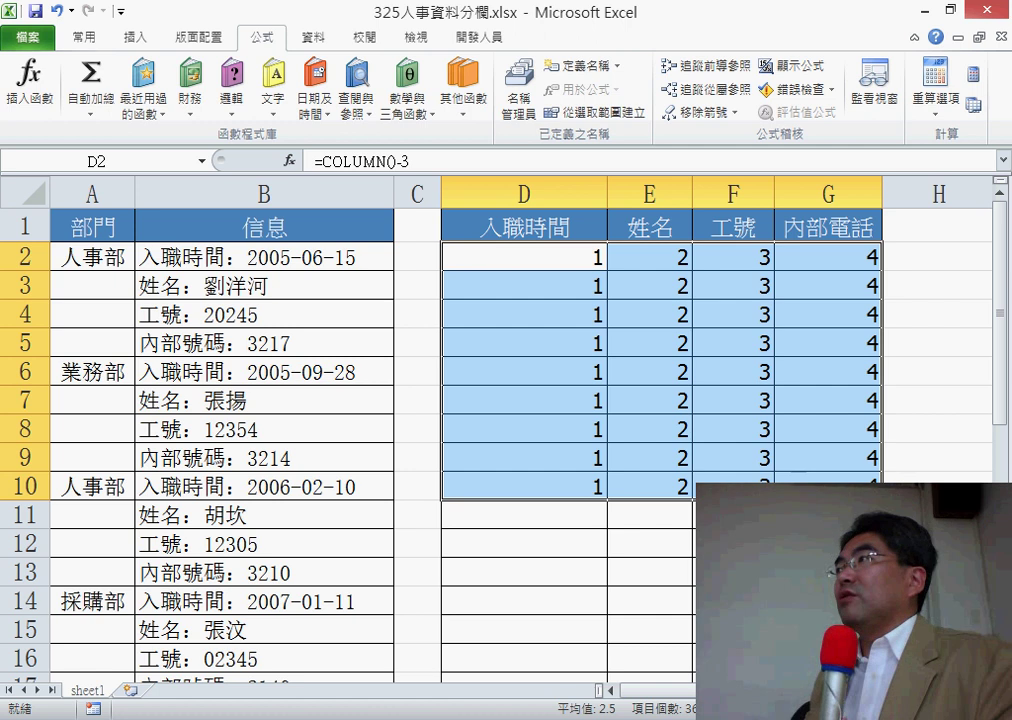
Select D2 and put its =COLUMN()-3 formula into edit mode in the formula bar
left_click(546, 262)
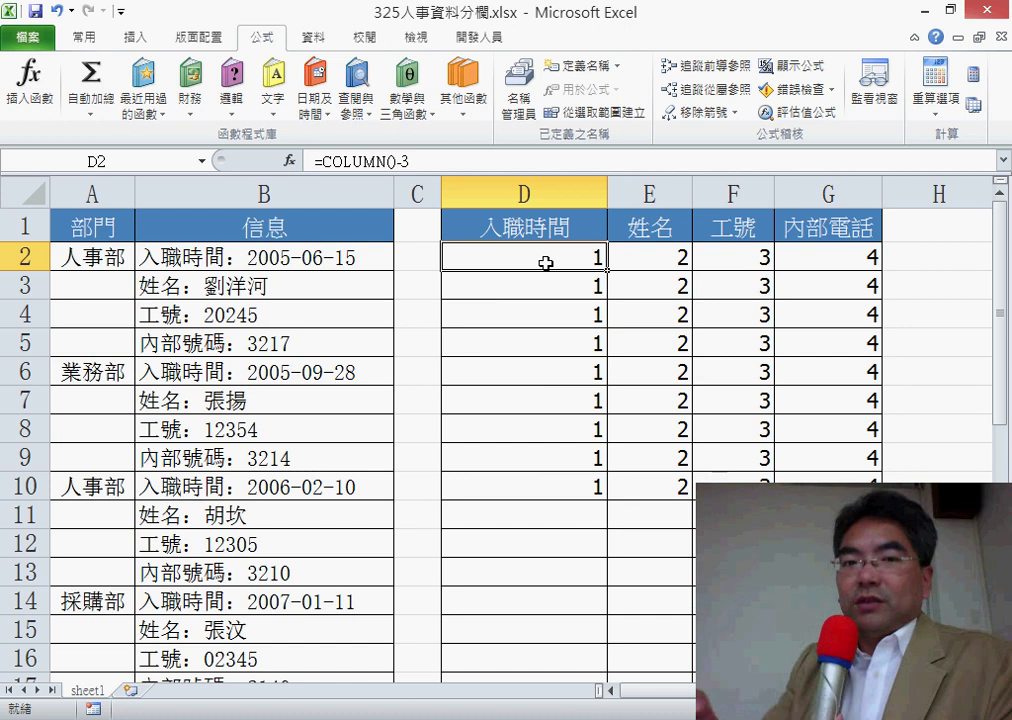
left_click(527, 163)
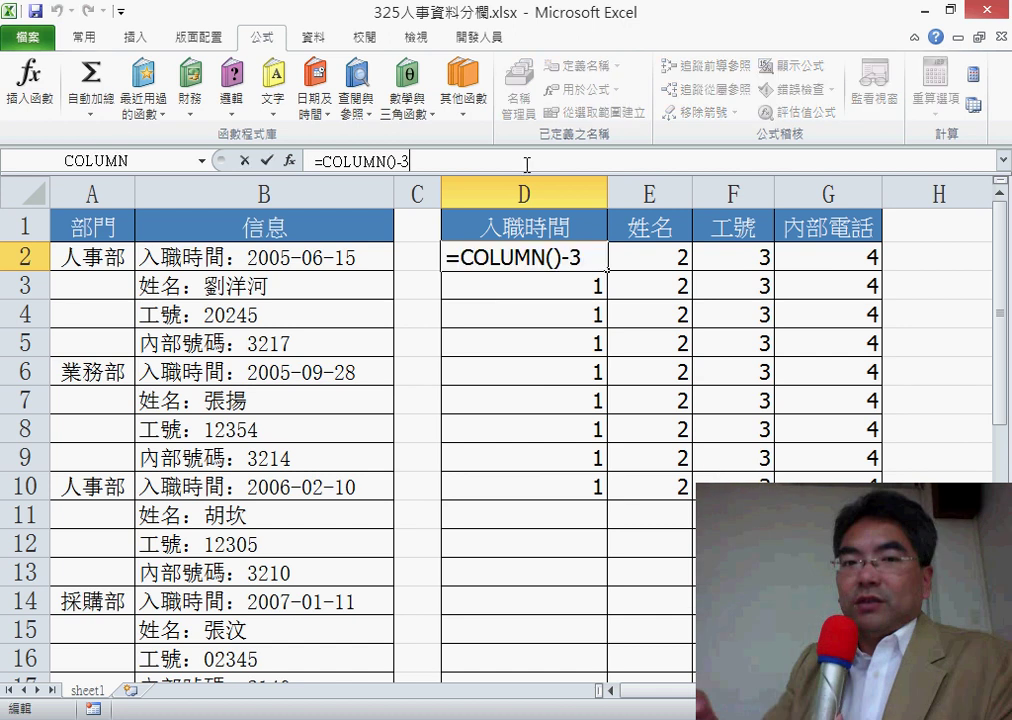
Append +(row()-2) to D2's formula so it reads =COLUMN()-3+(row()-2)
type("+")
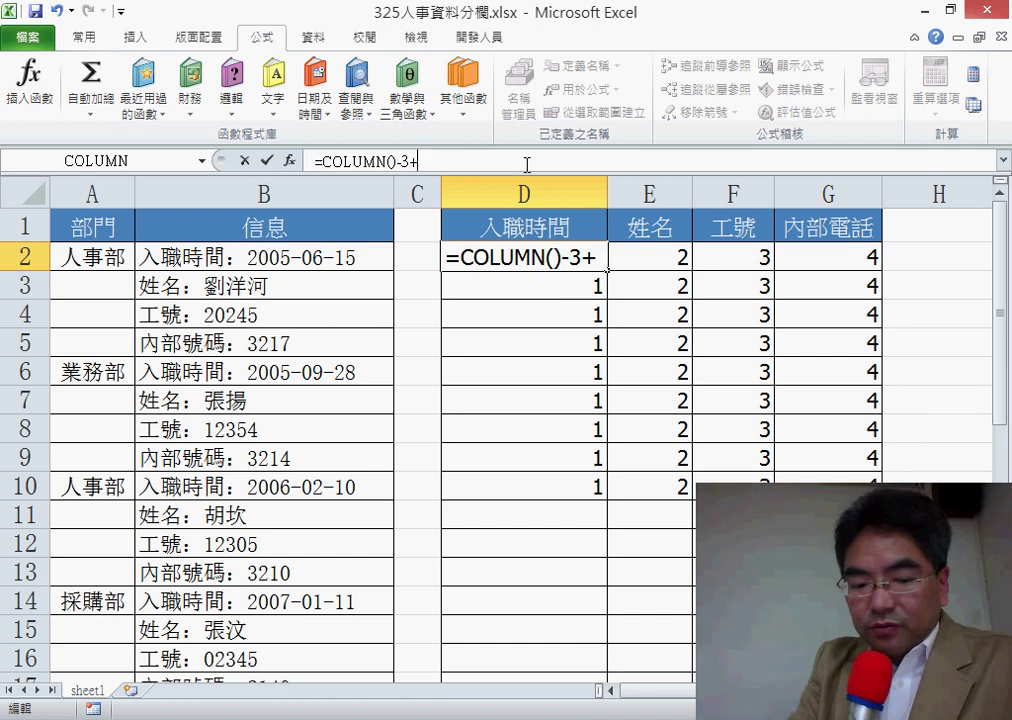
type("ro")
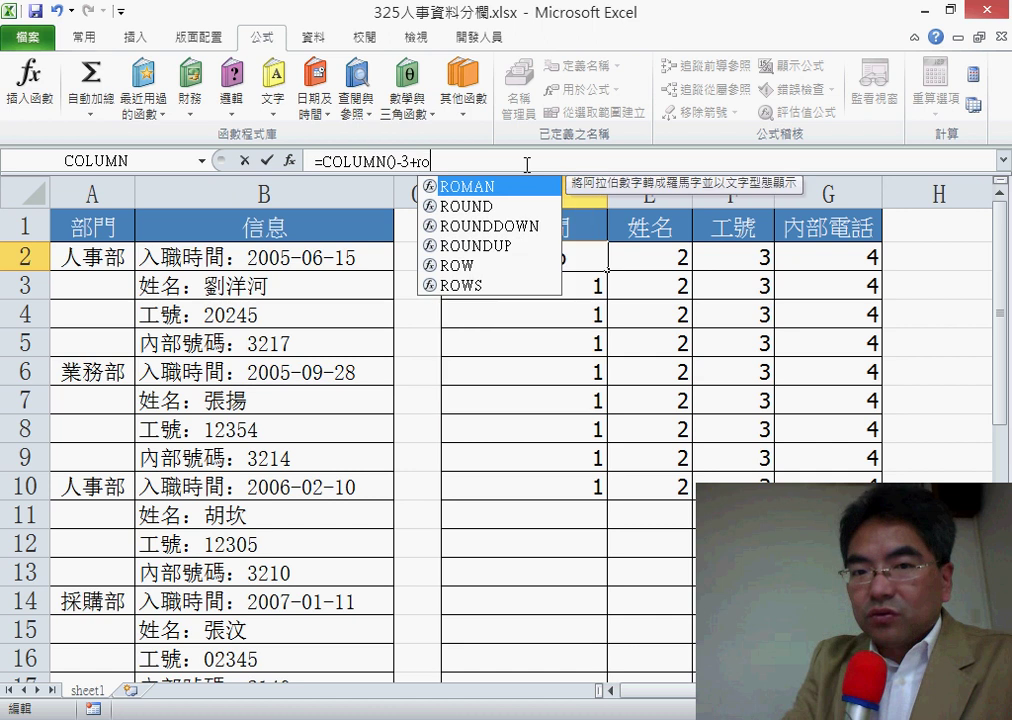
type("w()")
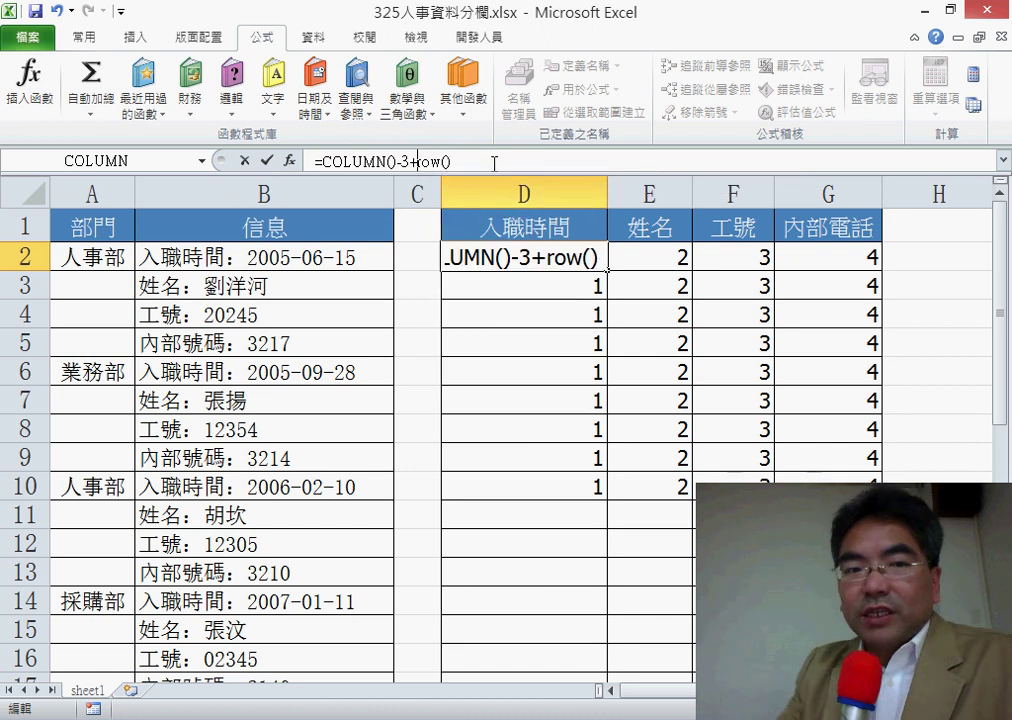
key("Left")
key("Left")
key("Left")
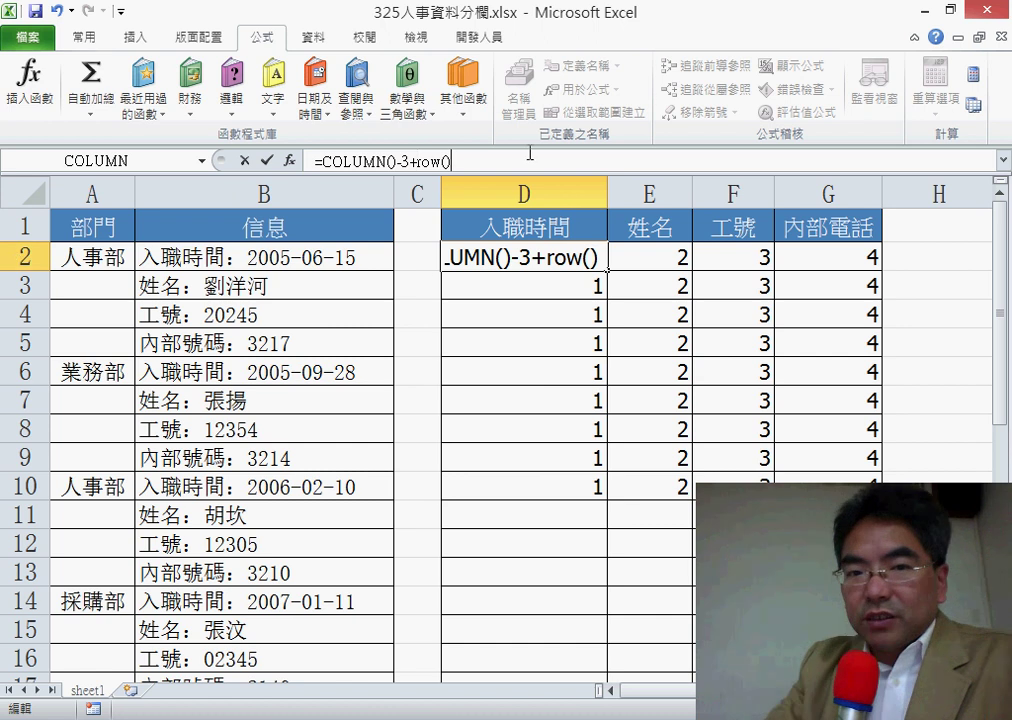
type("-")
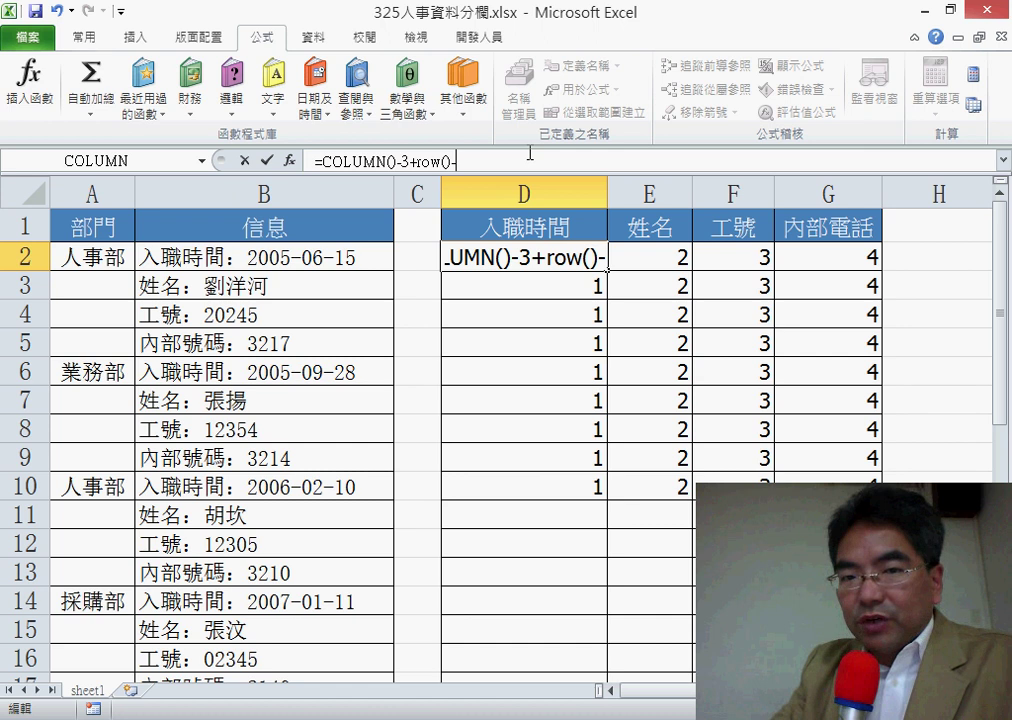
type("2")
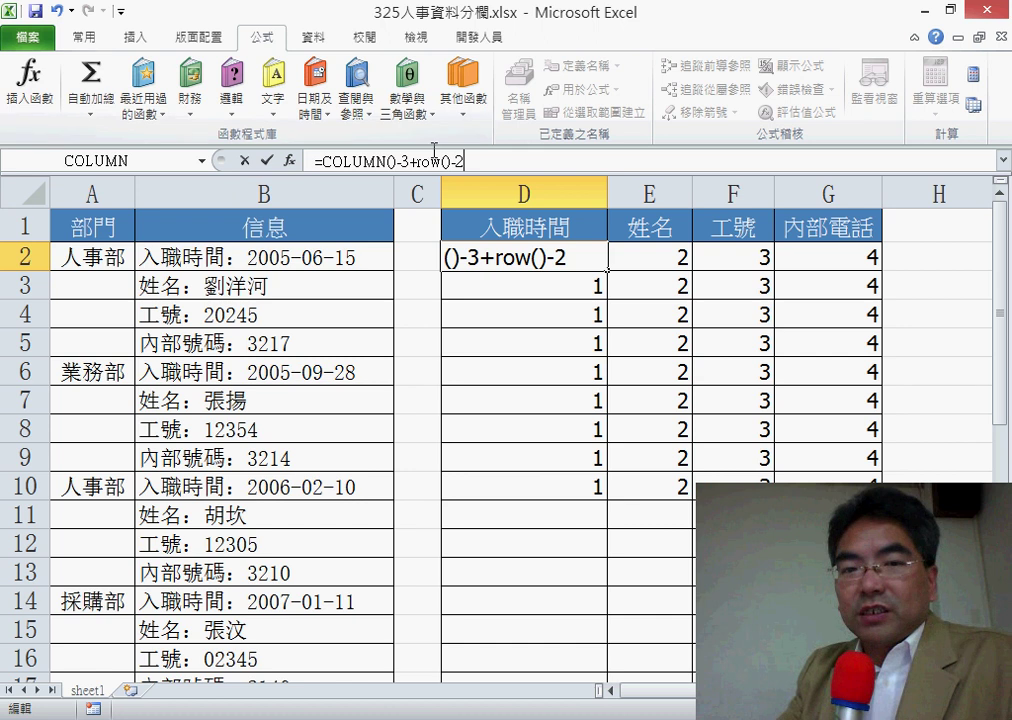
key("Left")
key("Left")
key("Left")
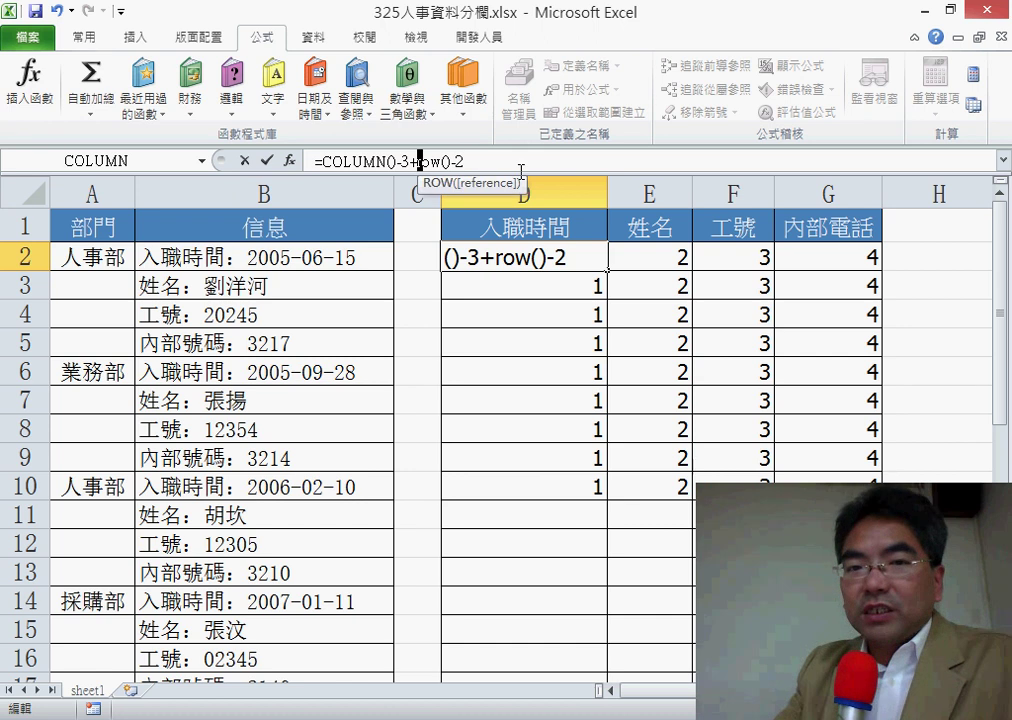
type("(")
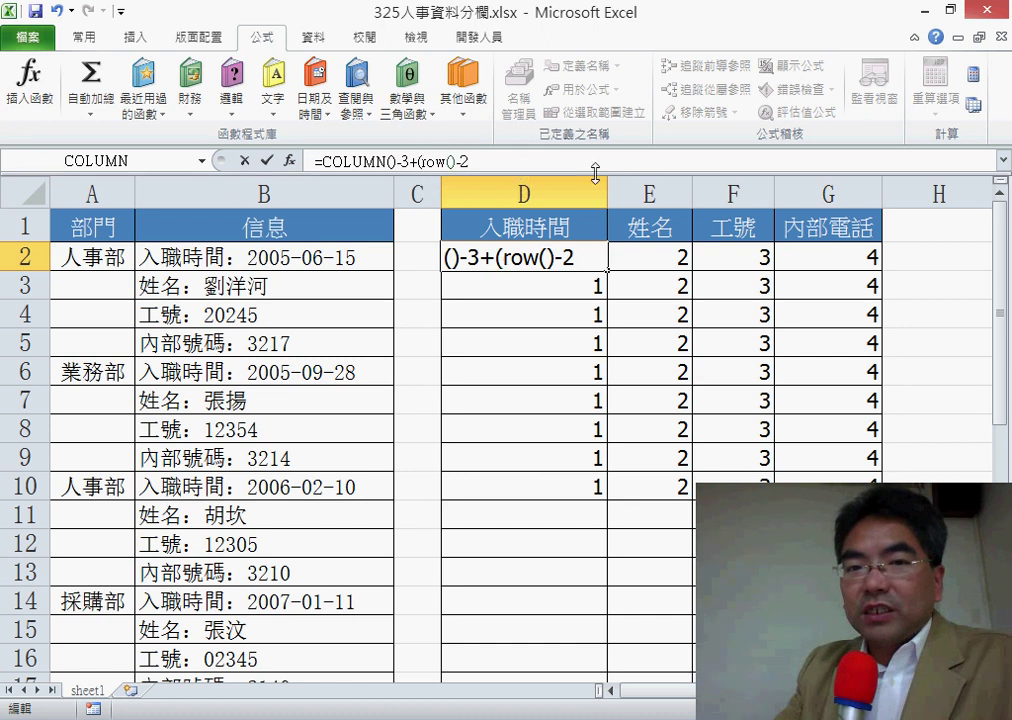
left_click(596, 161)
Close the row offset and multiply it by 4, giving =COLUMN()-3+(row()-2)*4
type(")")
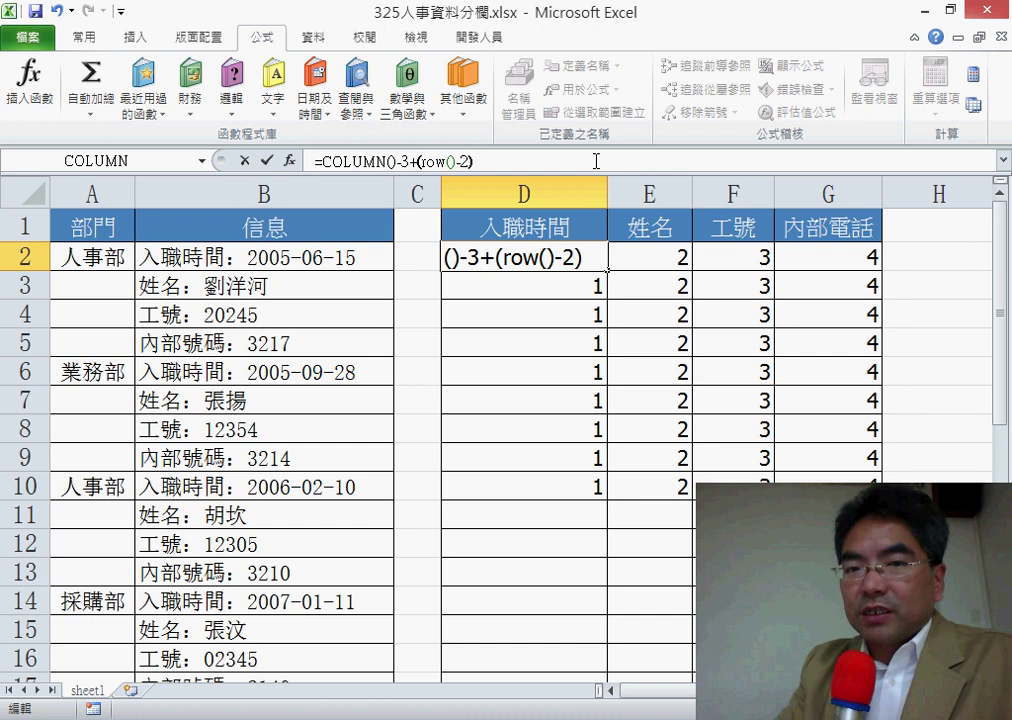
type("*4")
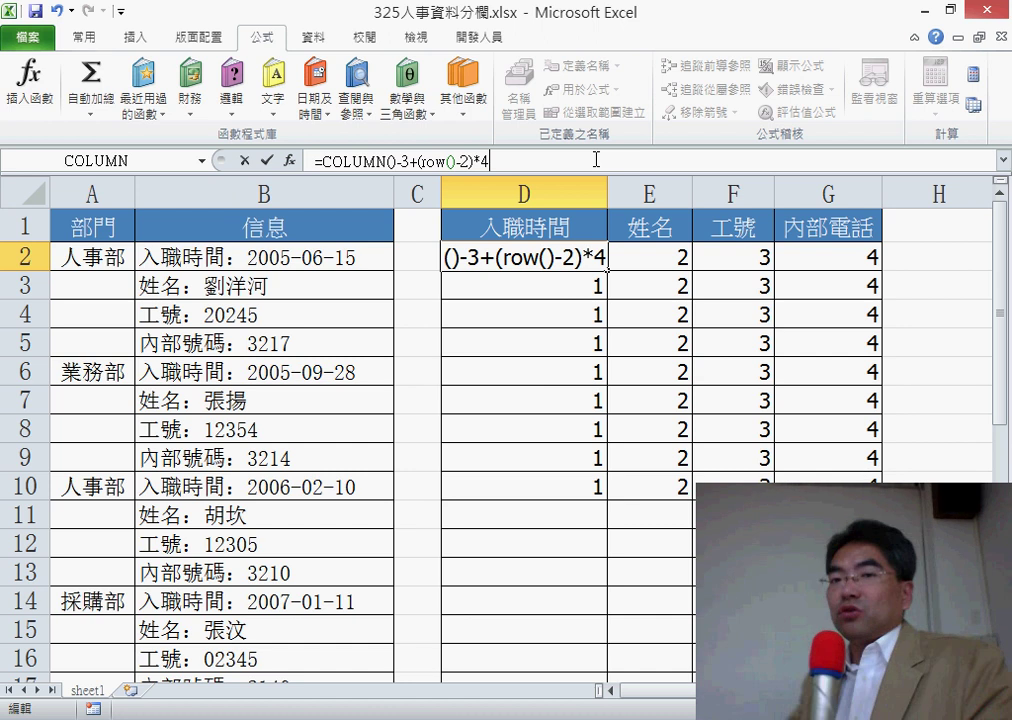
Commit =COLUMN()-3+(ROW()-2)*4 in D2 and fill D2:G9 so the cells count 1 to 32
left_click(263, 162)
mouse_move(607, 270)
left_mouse_down()
mouse_move(881, 268)
mouse_move(881, 497)
mouse_move(879, 472)
left_mouse_up()
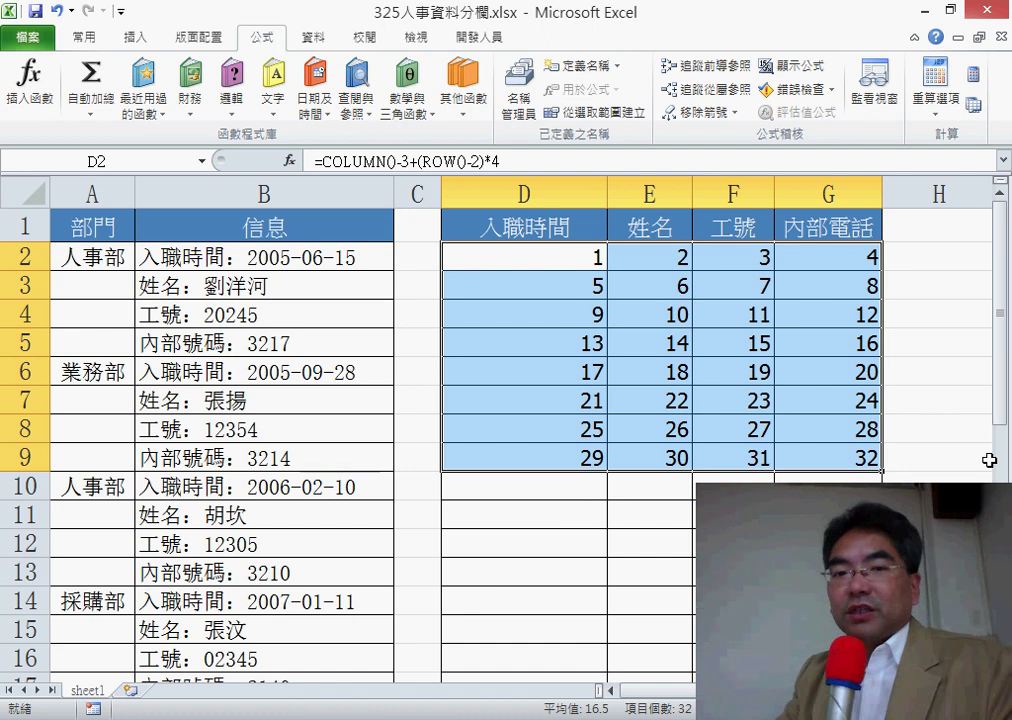
left_click(547, 260)
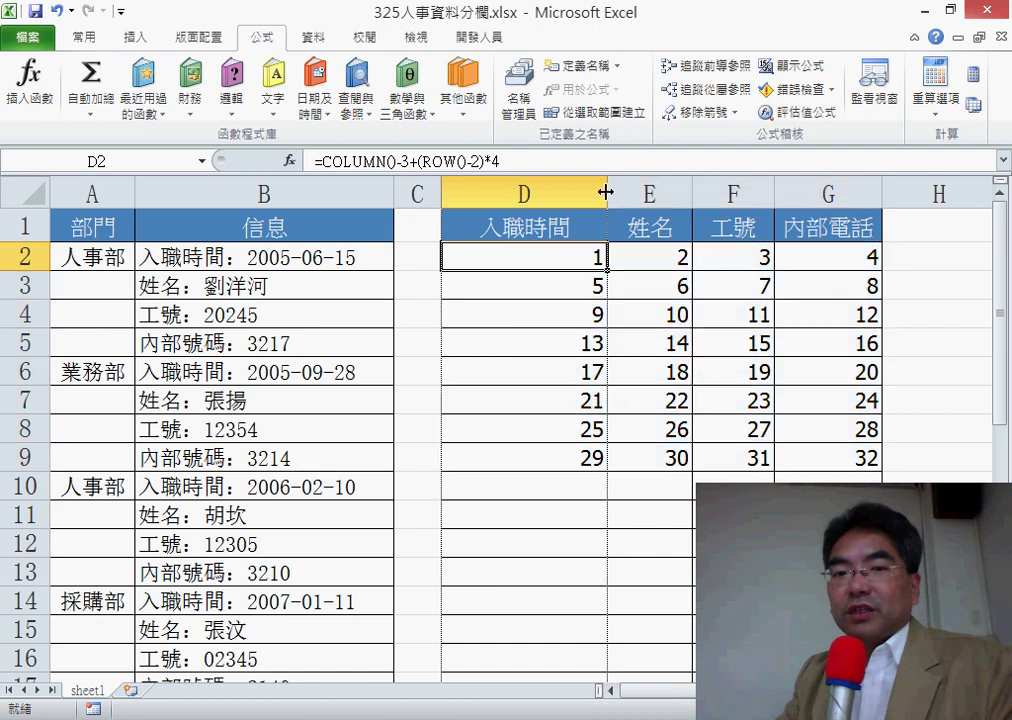
Narrow column D and cut D2's formula text, leaving only the equals sign
left_click_drag(607, 197, 582, 197)
left_click(503, 162)
left_click_drag(503, 162, 325, 161)
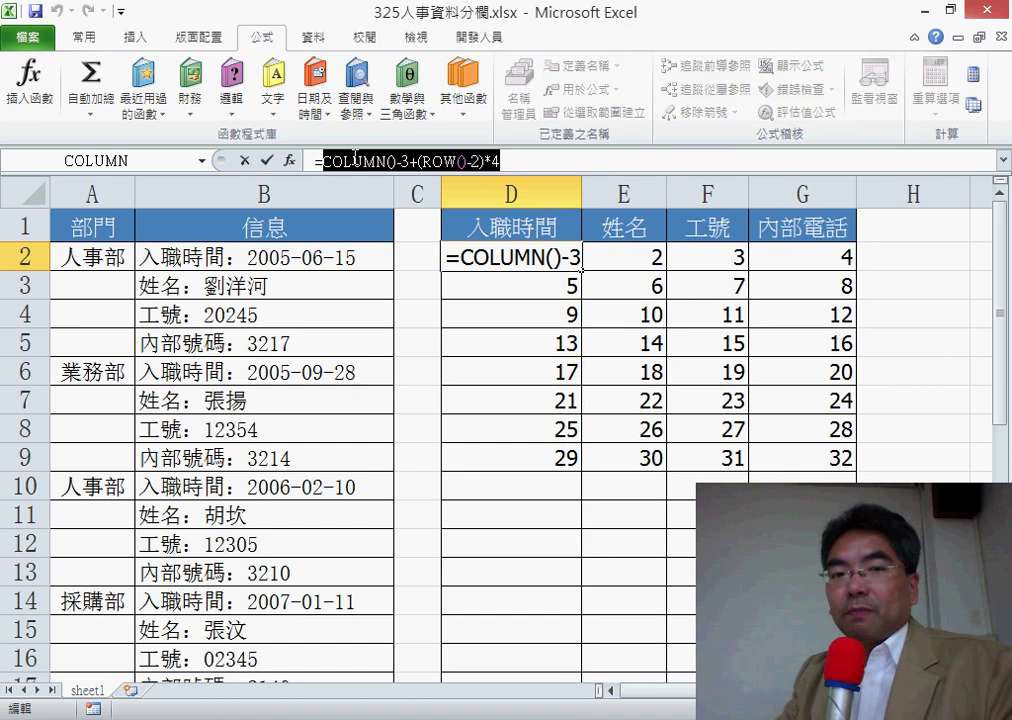
right_click(348, 160)
left_click(387, 170)
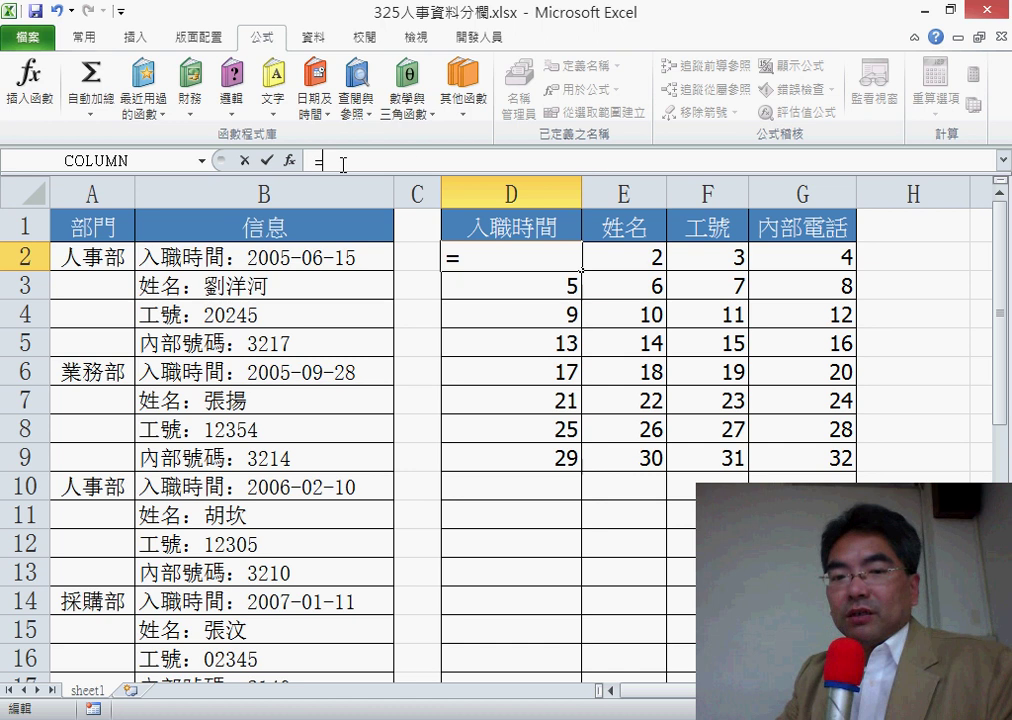
Insert the INDEX function from the 檢視與參照 (Lookup & Reference) category
left_click(290, 161)
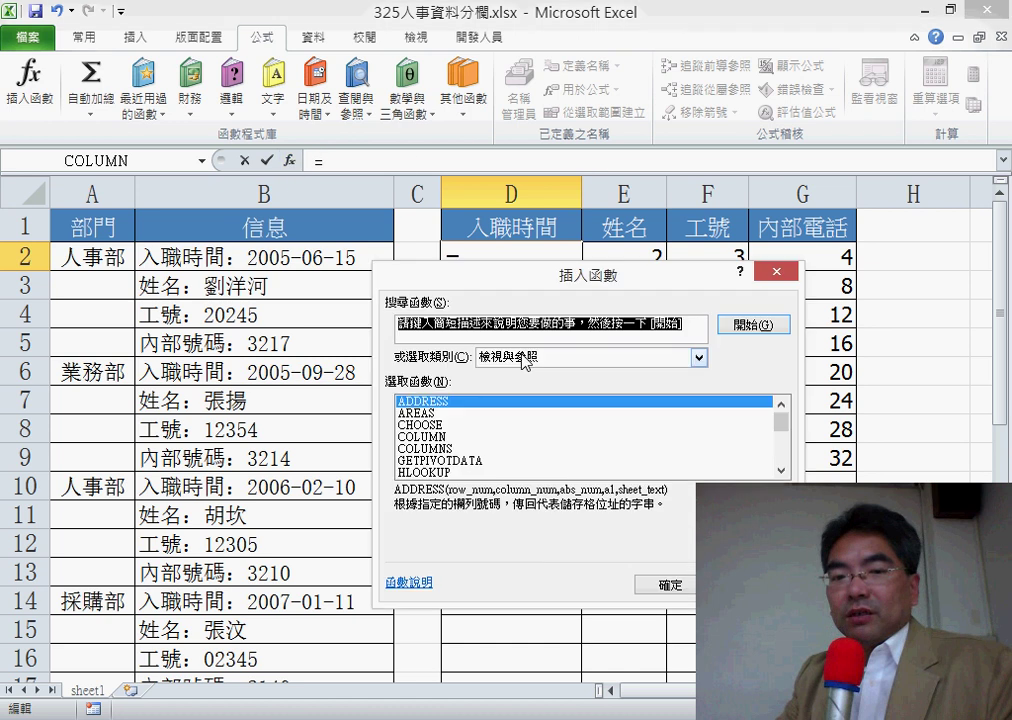
left_click(528, 357)
left_click(531, 362)
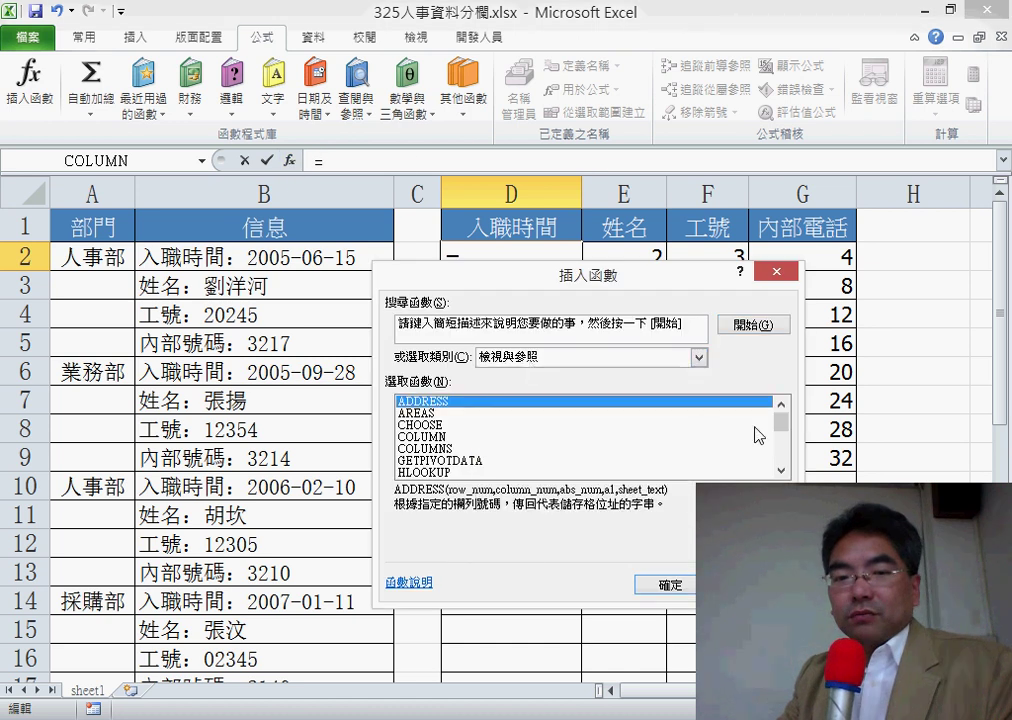
left_click_drag(784, 420, 787, 449)
left_click(480, 424)
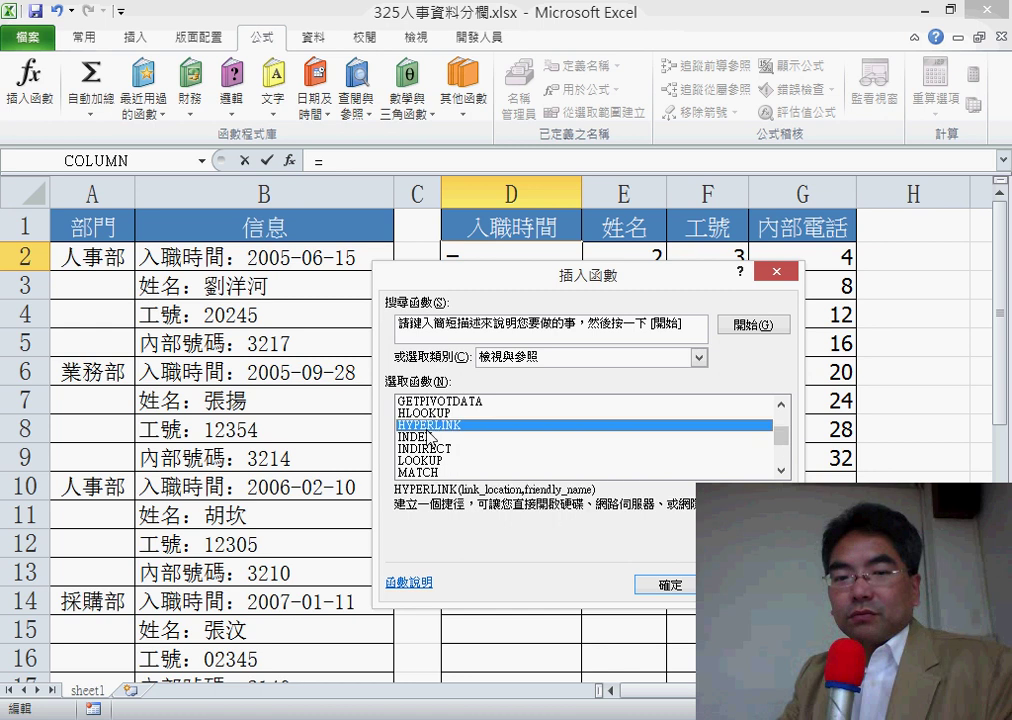
double_click(505, 436)
Choose INDEX's array form and set Array to the absolute range $B$2:$B$33
left_click(597, 483)
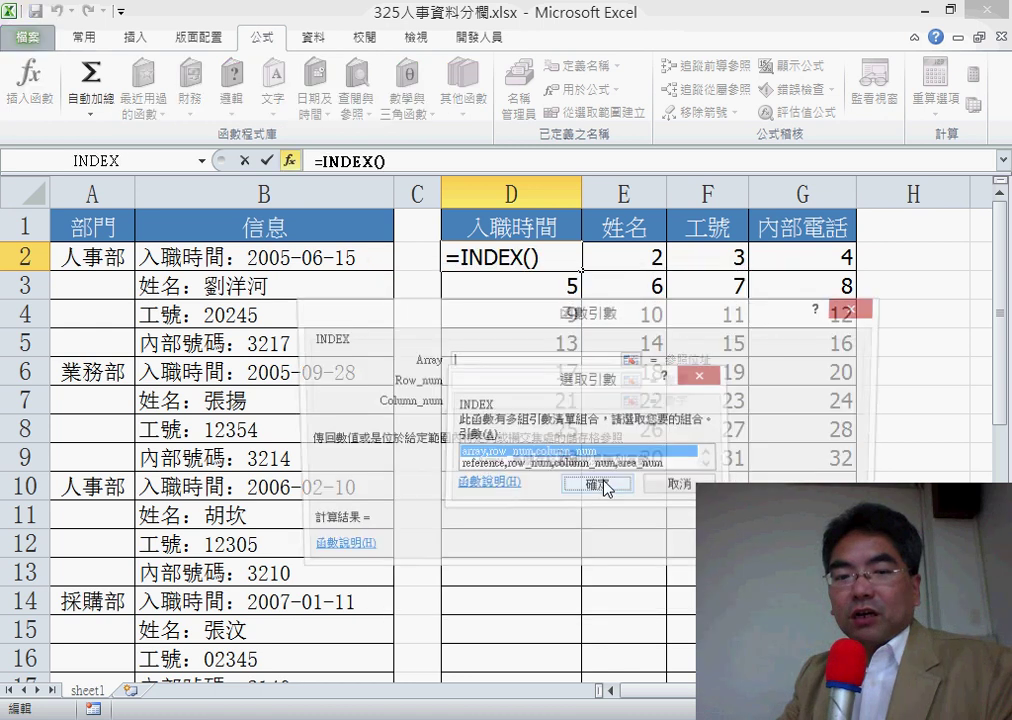
left_click(248, 267)
left_click_drag(248, 267, 316, 703)
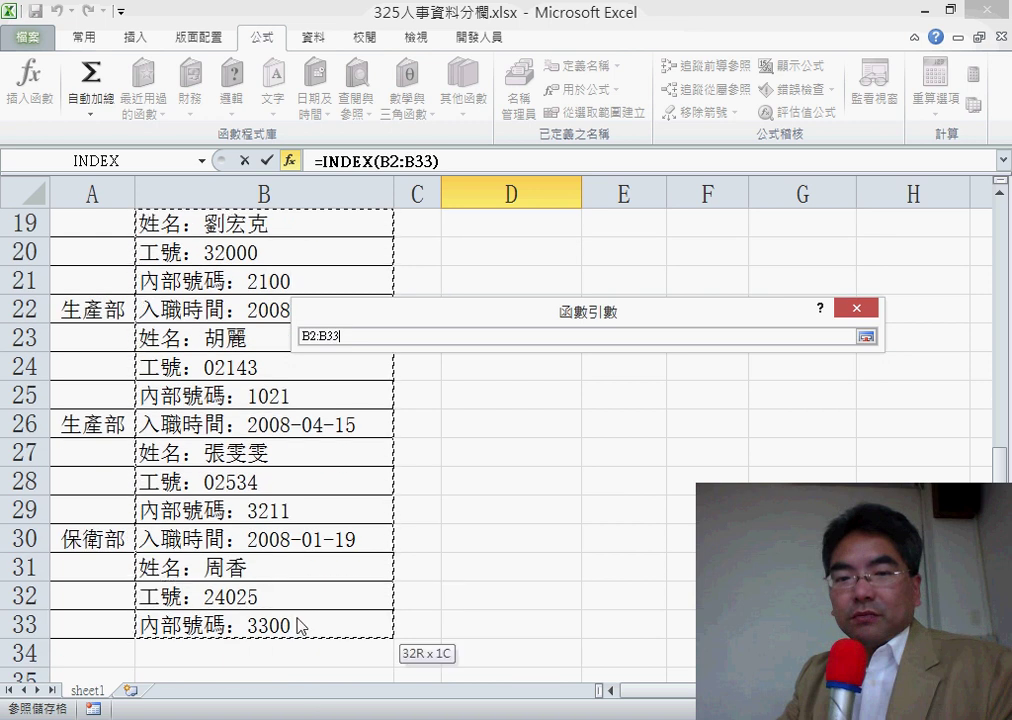
left_click_drag(316, 703, 300, 627)
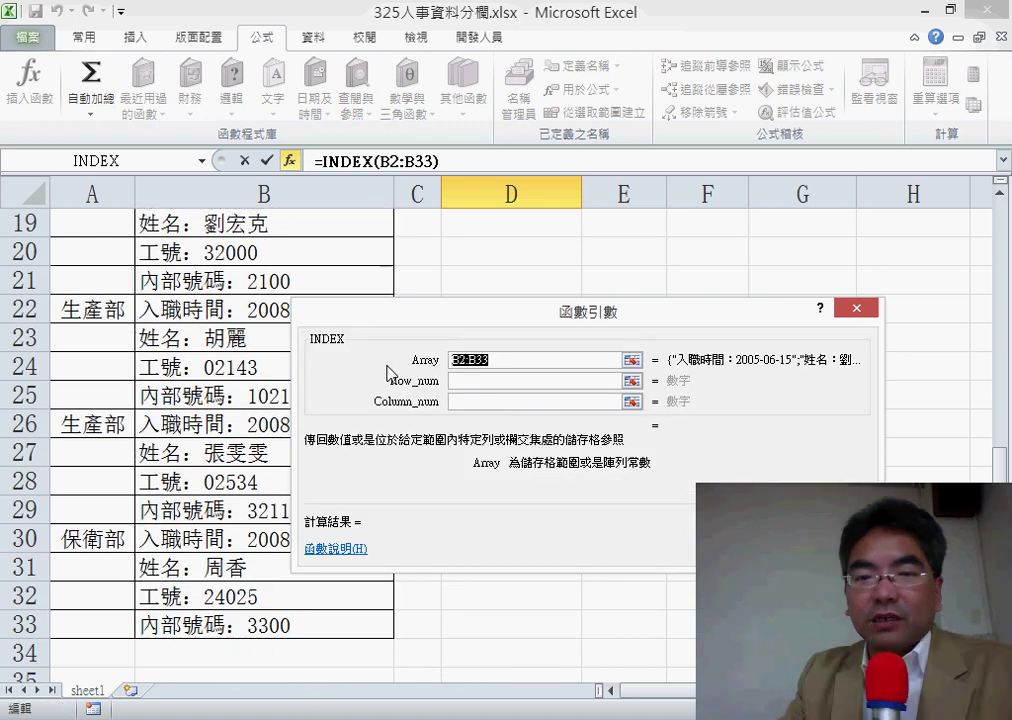
key("F4")
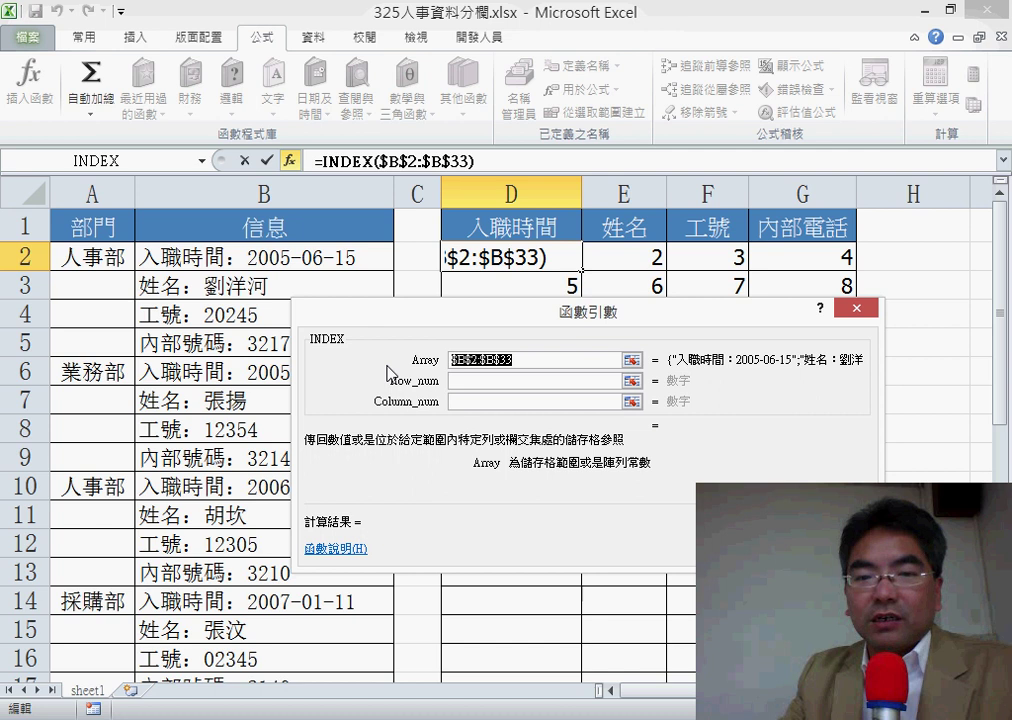
Set Row_num to COLUMN()-3+(ROW()-2)*4 and Column_num to 1, then fill it over D2:G9
left_click(506, 382)
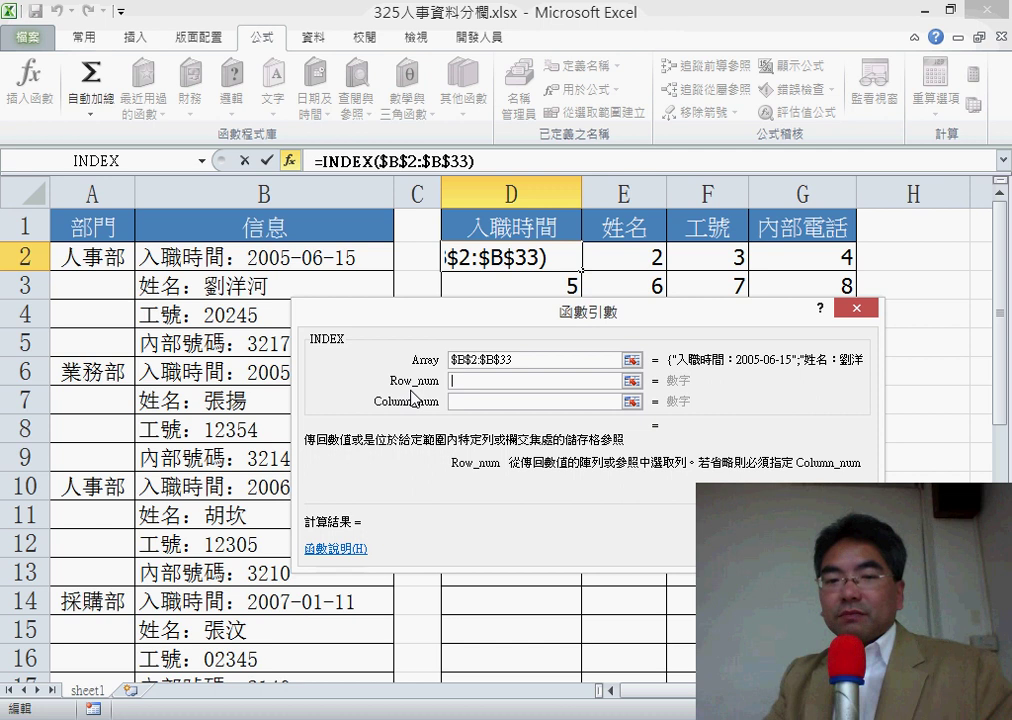
right_click(476, 383)
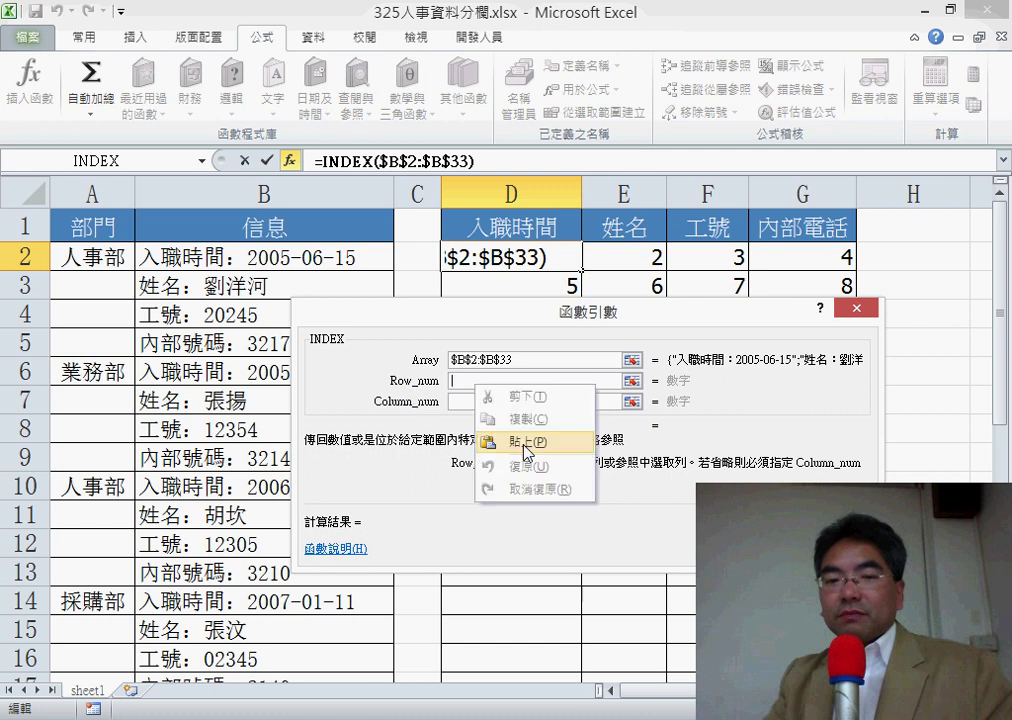
left_click(527, 444)
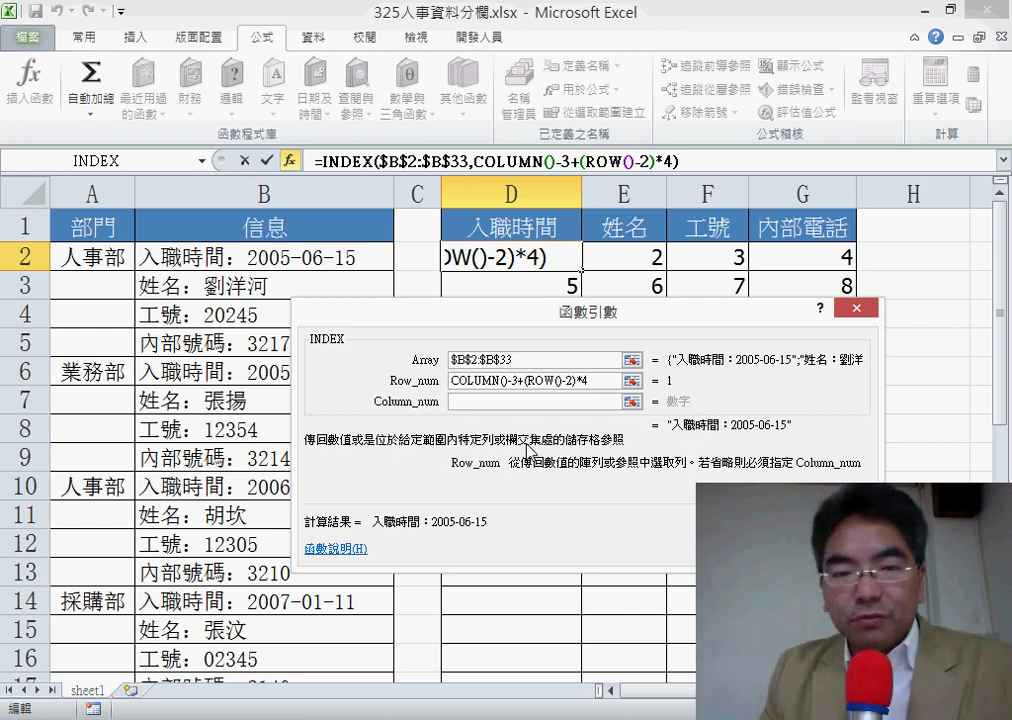
key("Tab")
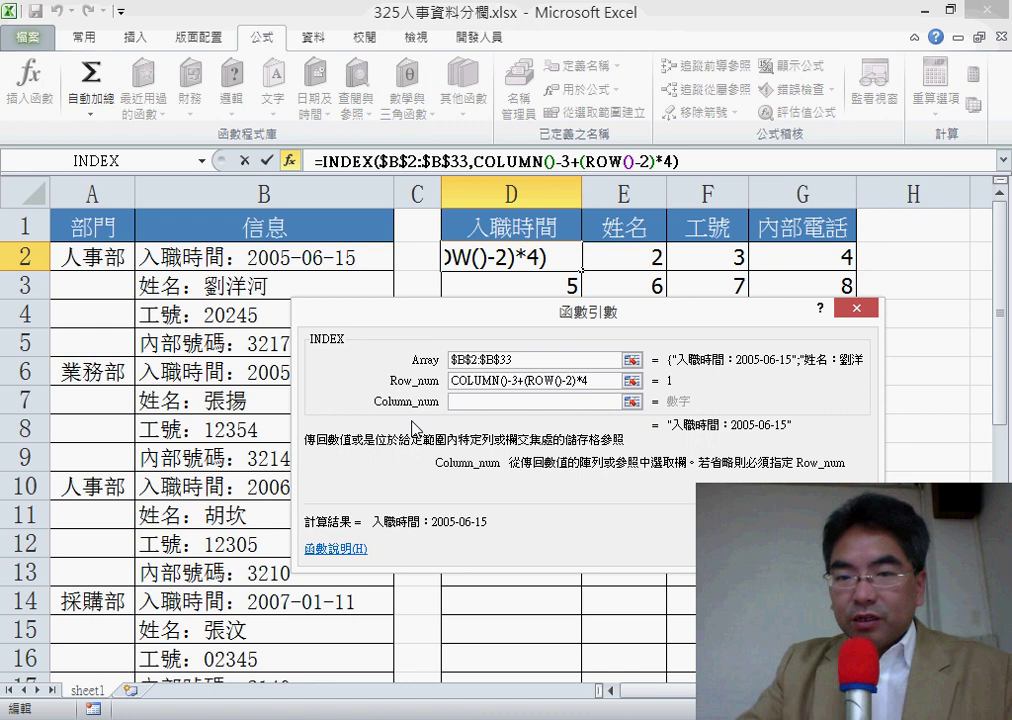
type("1")
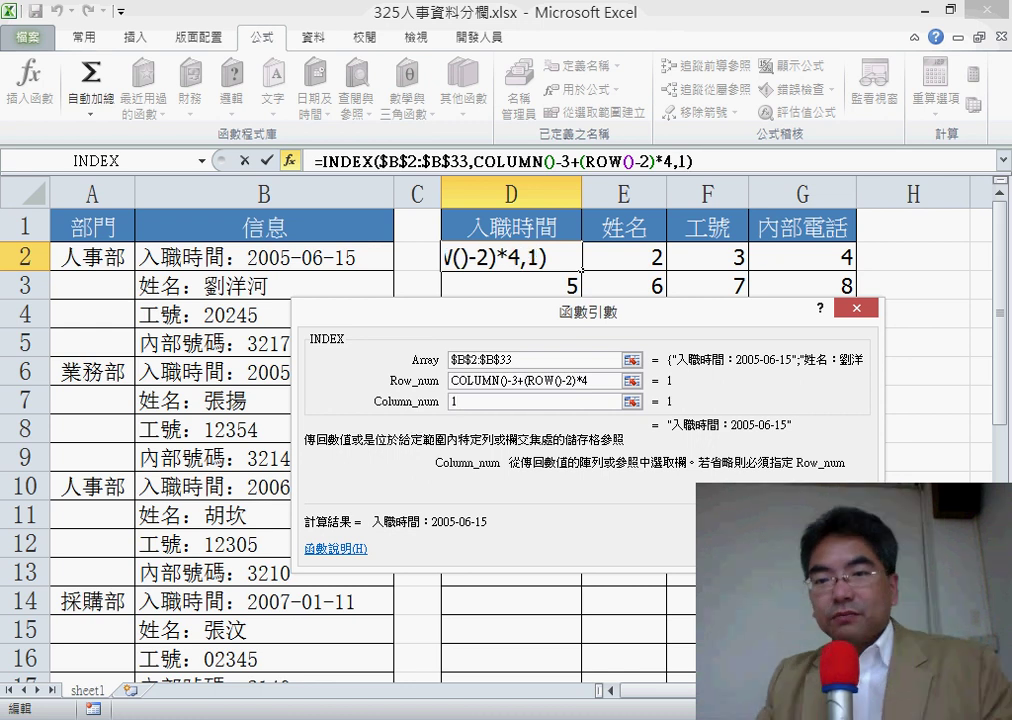
key("Return")
mouse_move(581, 268)
left_mouse_down()
mouse_move(855, 265)
mouse_move(860, 466)
left_mouse_up()
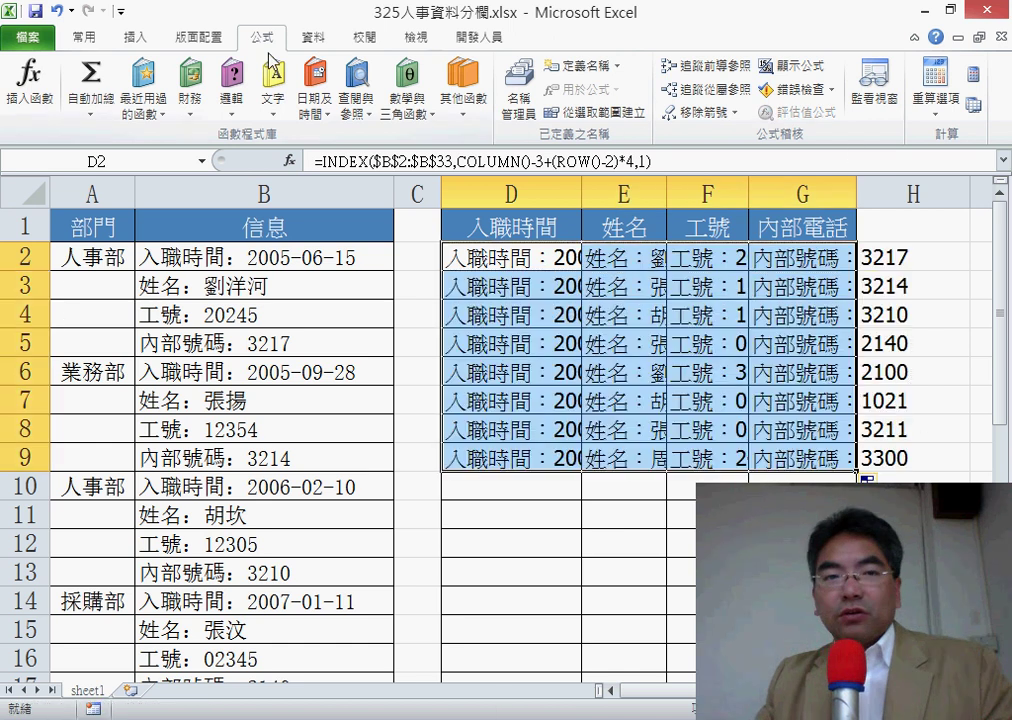
AutoFit the result column widths, then switch to the Chrome browser window
left_click(84, 37)
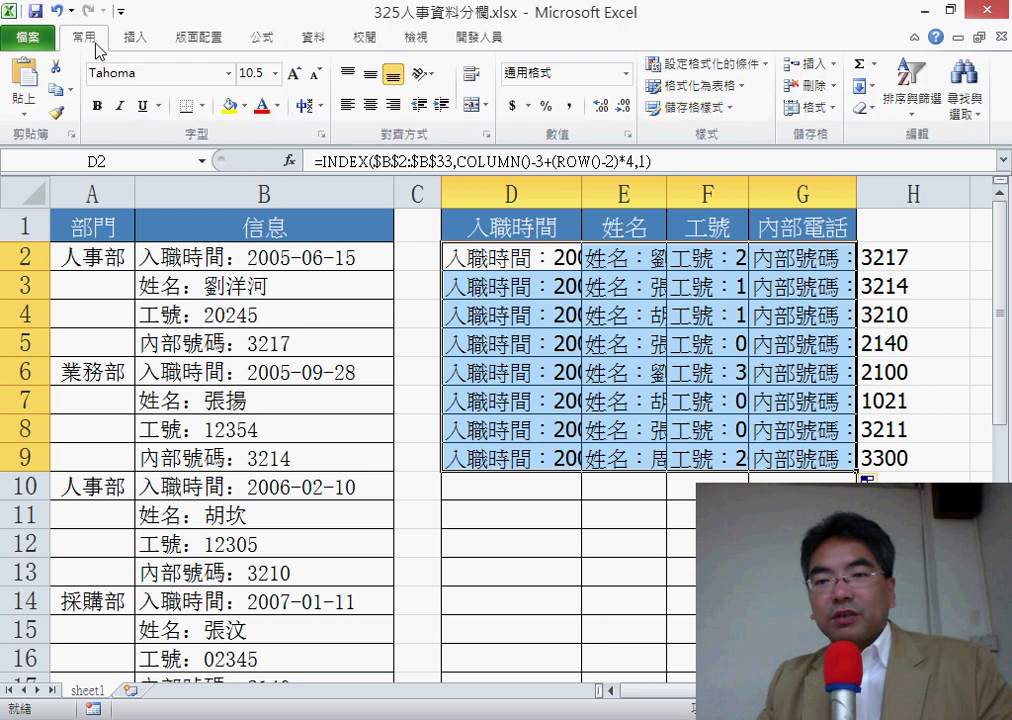
left_click(808, 106)
left_click(895, 231)
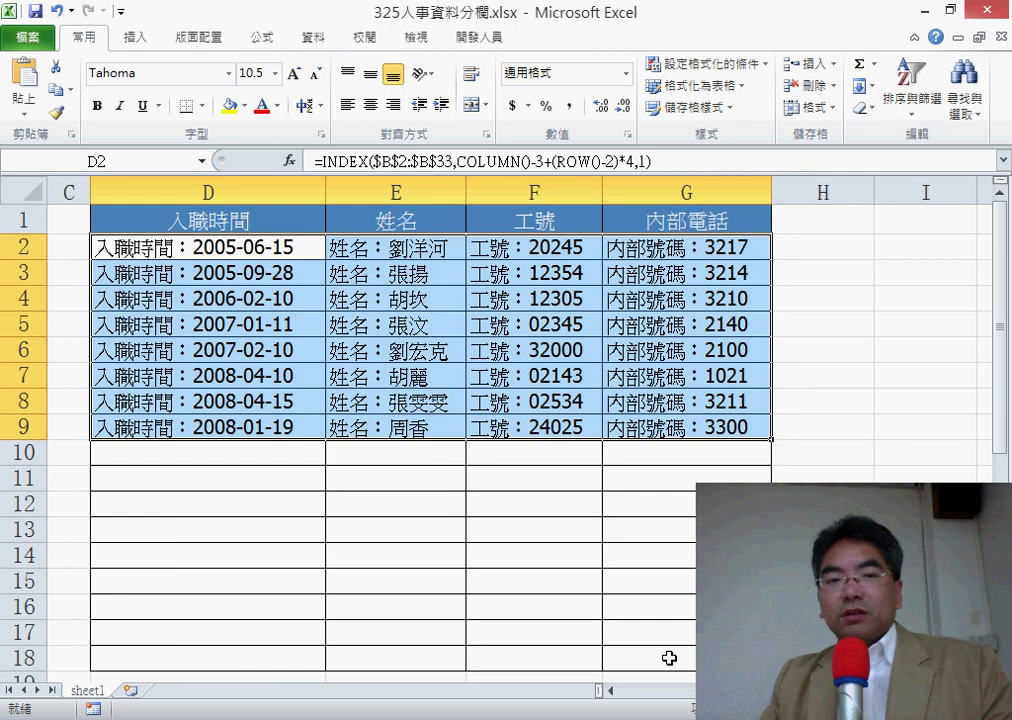
scroll(671, 661, "right", 2)
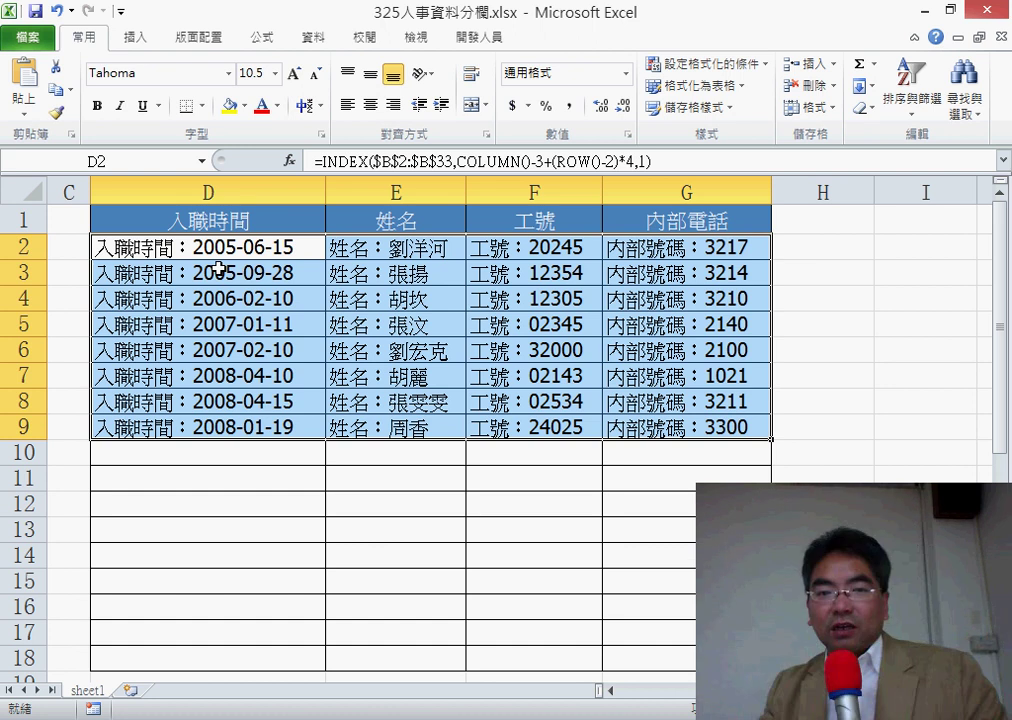
left_click(226, 715)
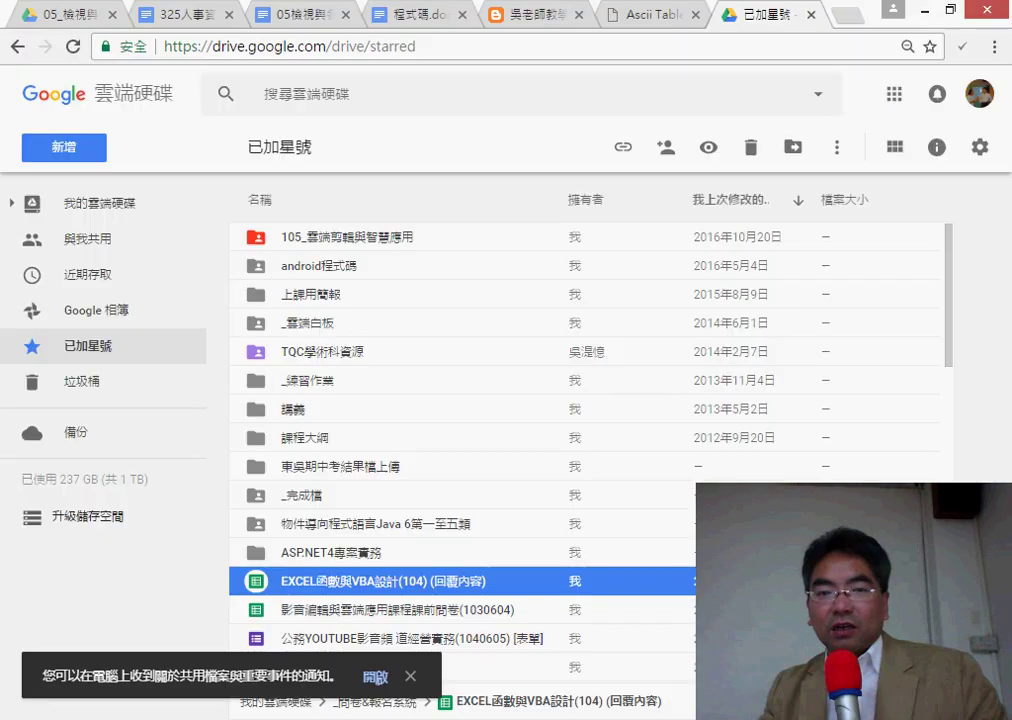
Open the 325人事資料分欄 notes and scroll through its INDEX and REPLACE formulas
left_click(179, 25)
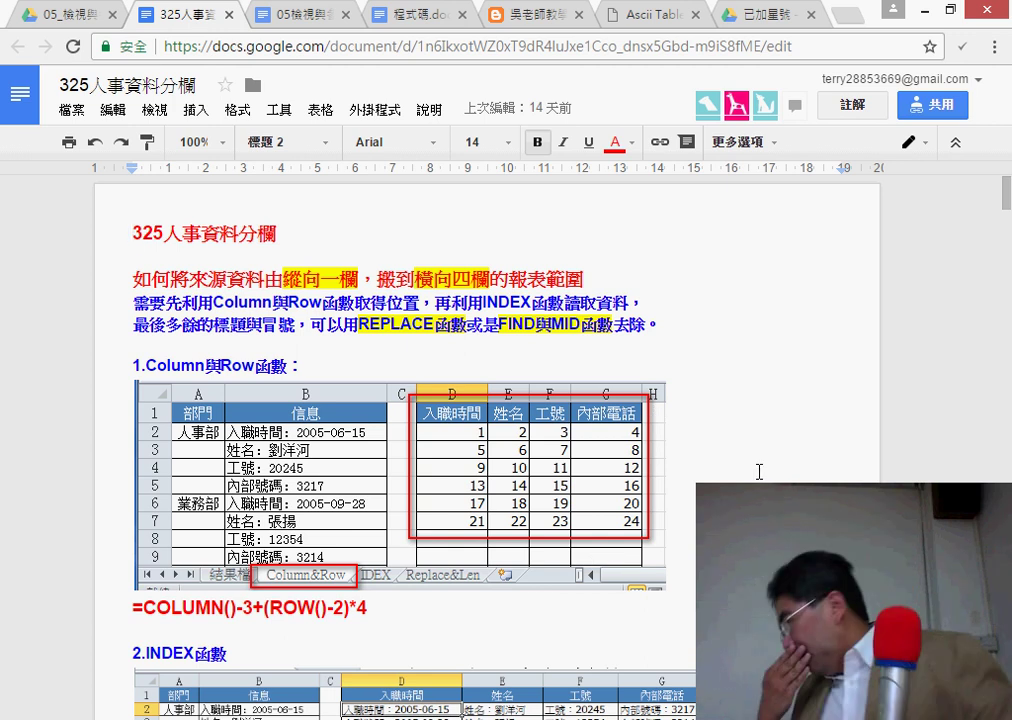
scroll(759, 471, "down", 2)
mouse_move(372, 410)
left_mouse_down()
mouse_move(169, 432)
mouse_move(137, 415)
left_mouse_up()
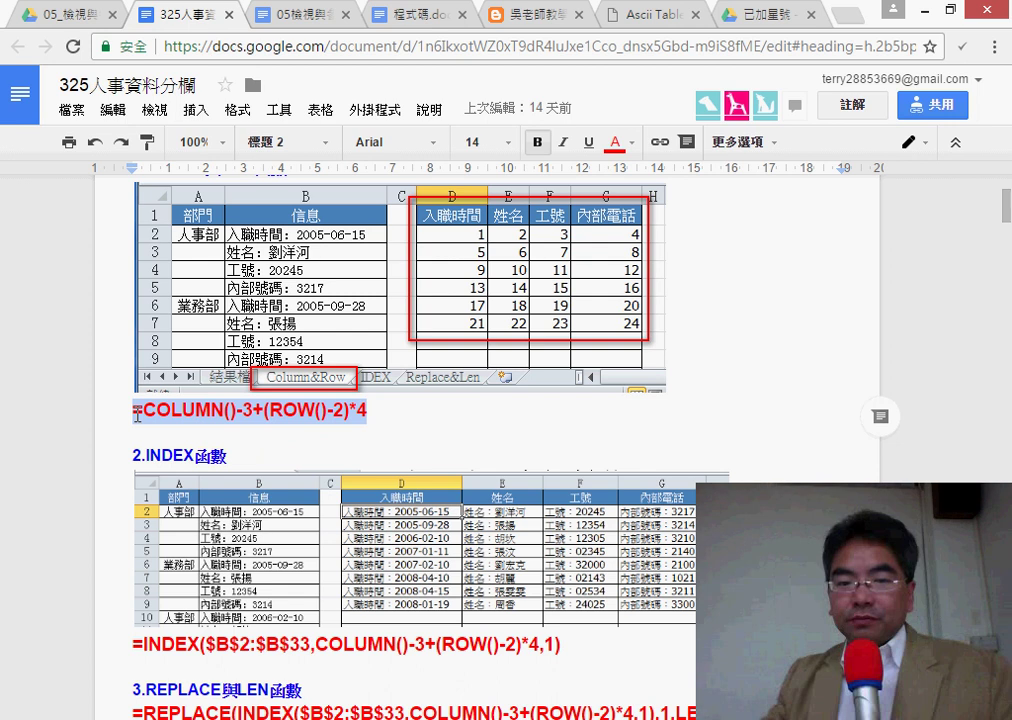
scroll(224, 437, "down", 2)
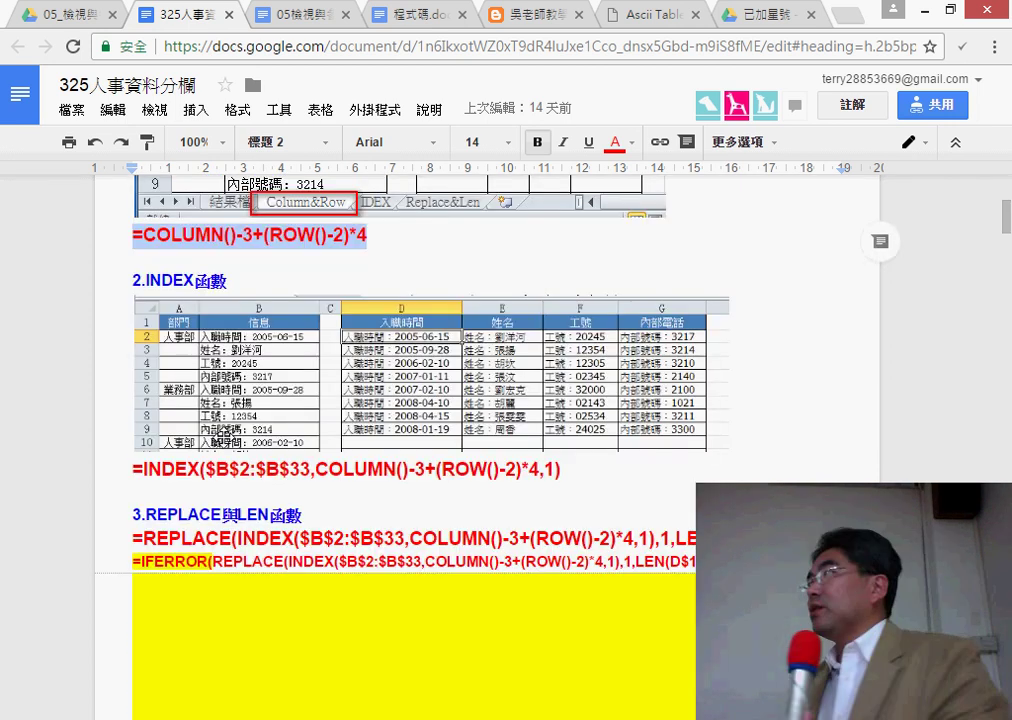
scroll(224, 437, "down", 1)
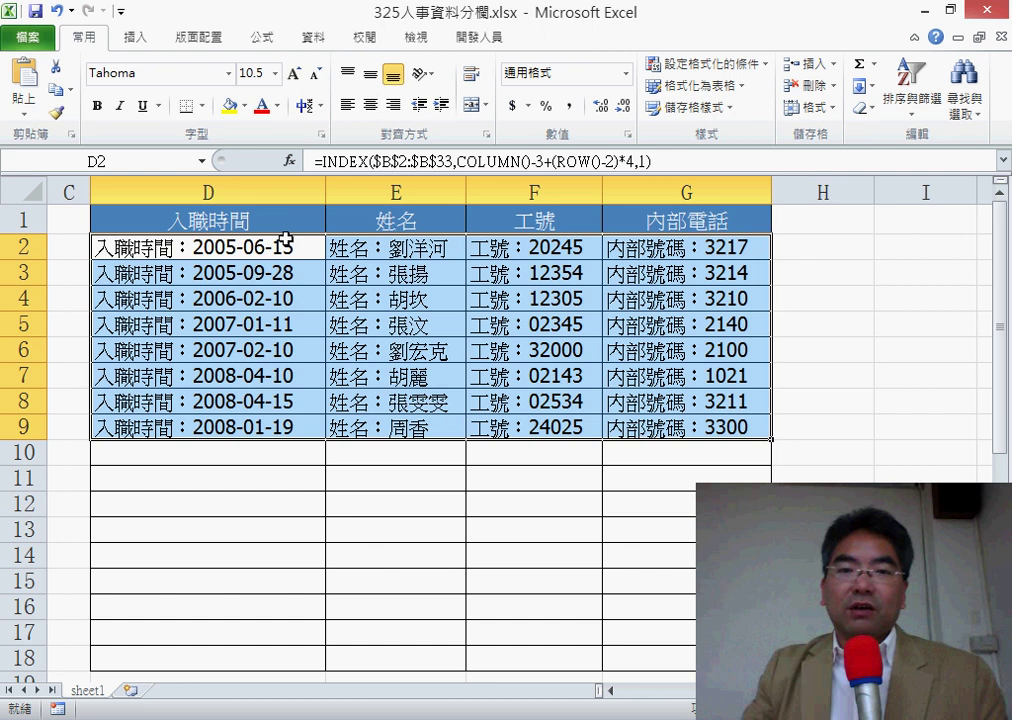
Cut D2's INDEX formula text after the equals sign using 剪下 (Cut)
left_click_drag(457, 161, 630, 161)
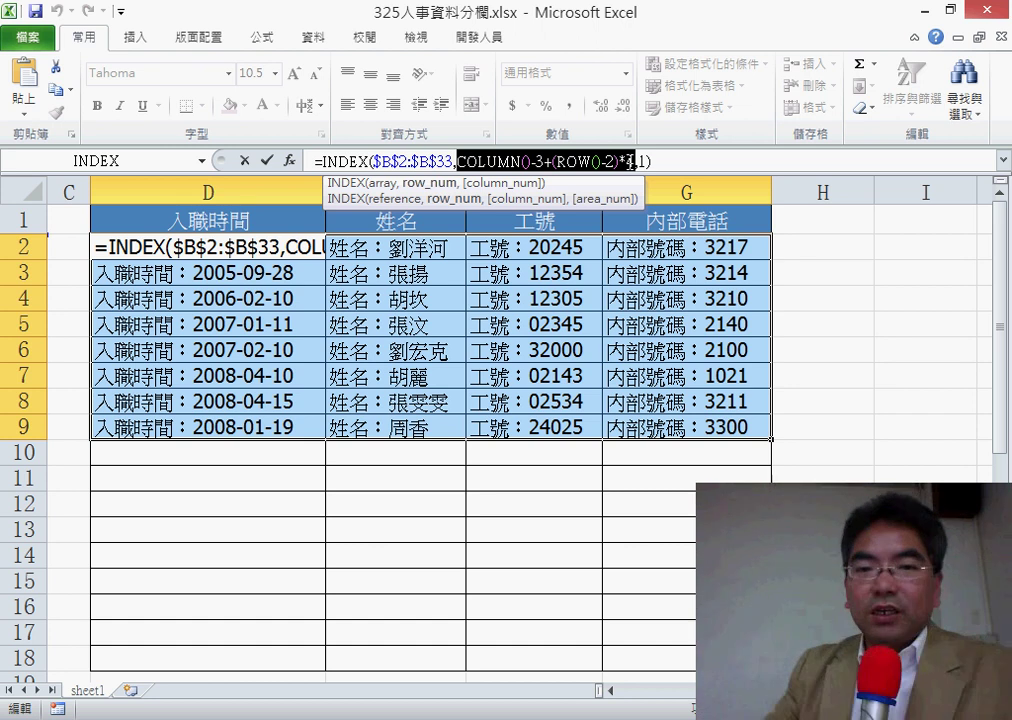
key("ctrl+Return")
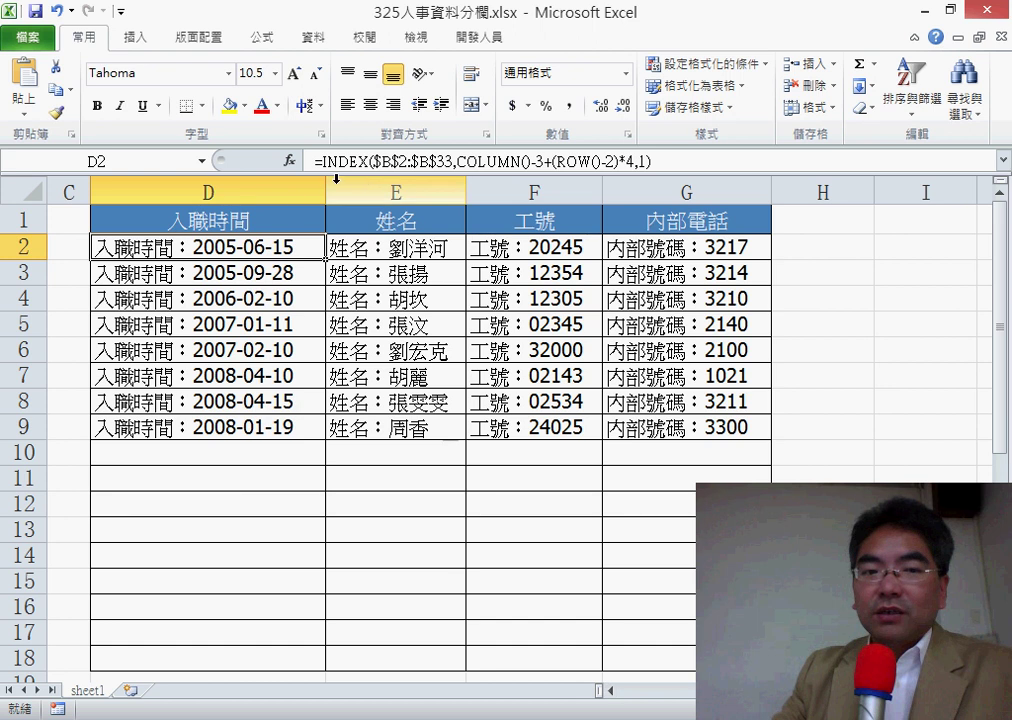
left_click_drag(326, 165, 701, 150)
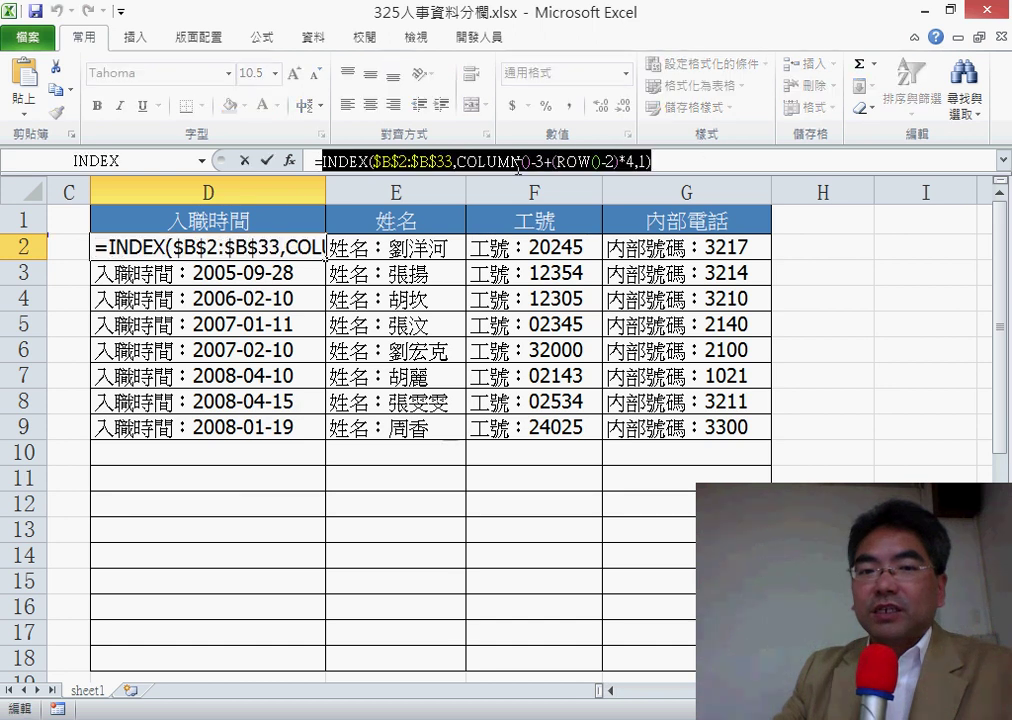
right_click(453, 160)
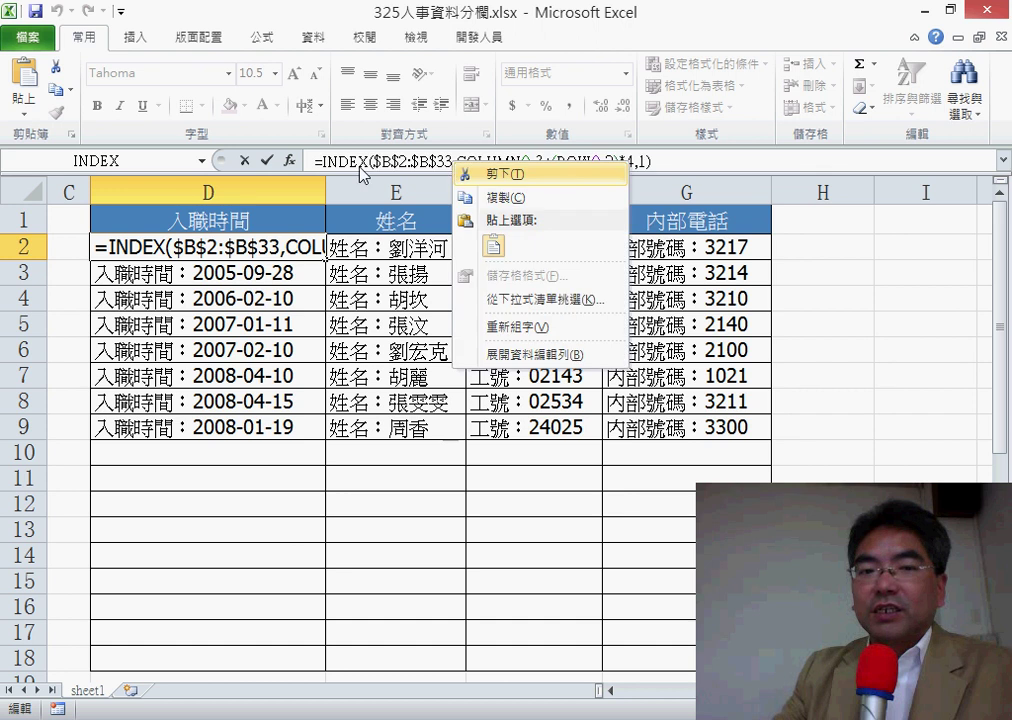
left_click(478, 196)
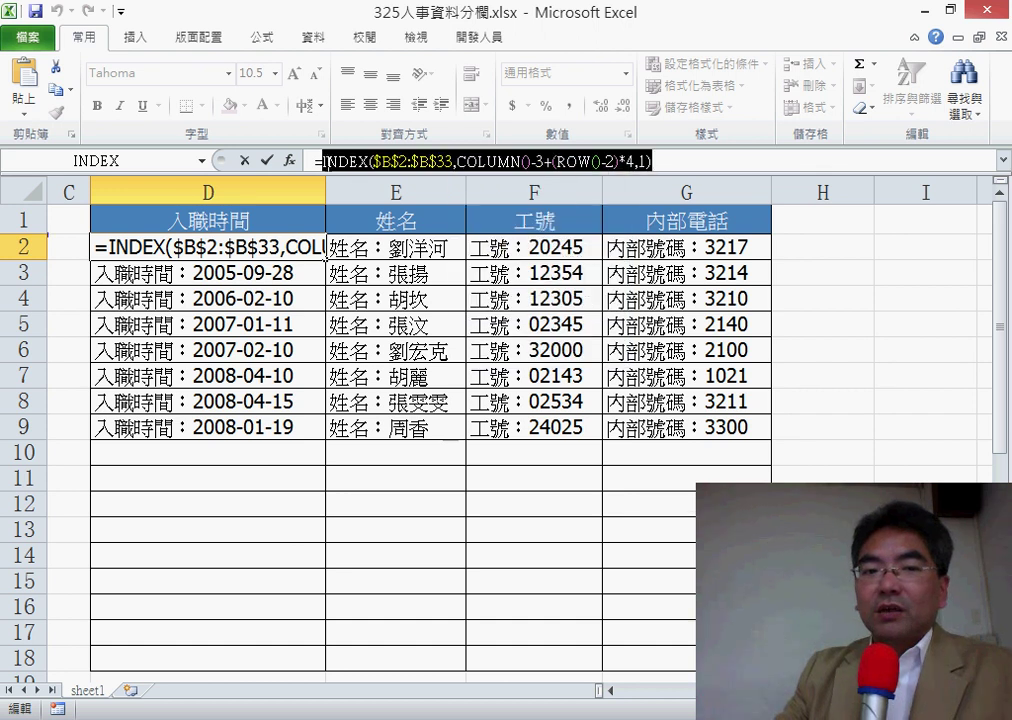
right_click(347, 168)
left_click(352, 176)
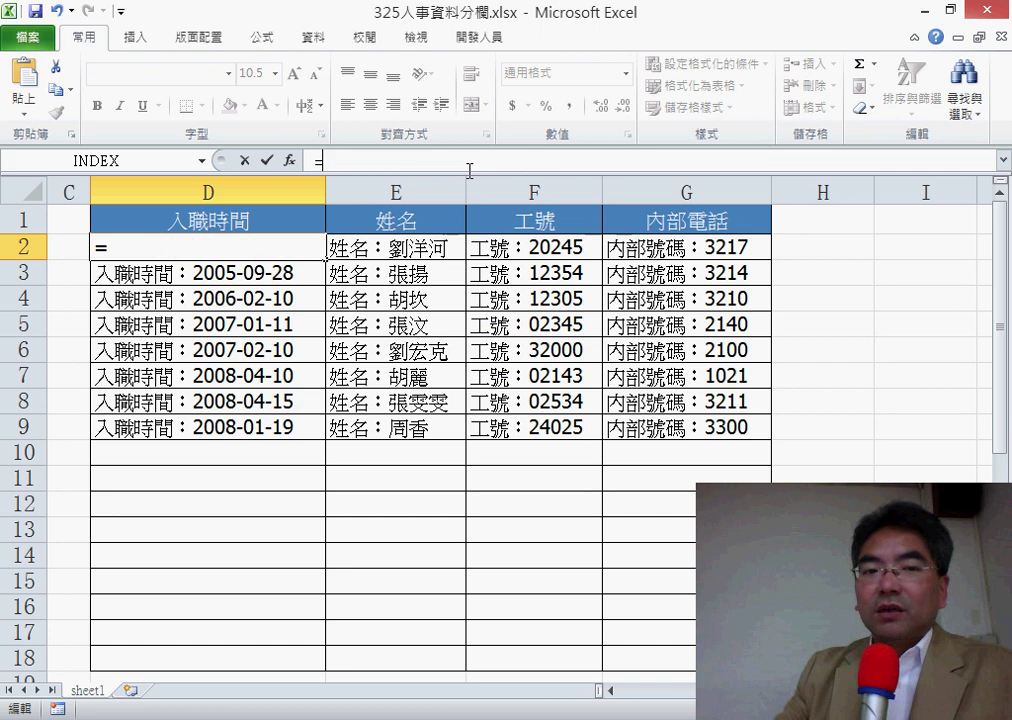
Choose REPLACE from the 文字 function category to begin D2's formula
left_click(290, 160)
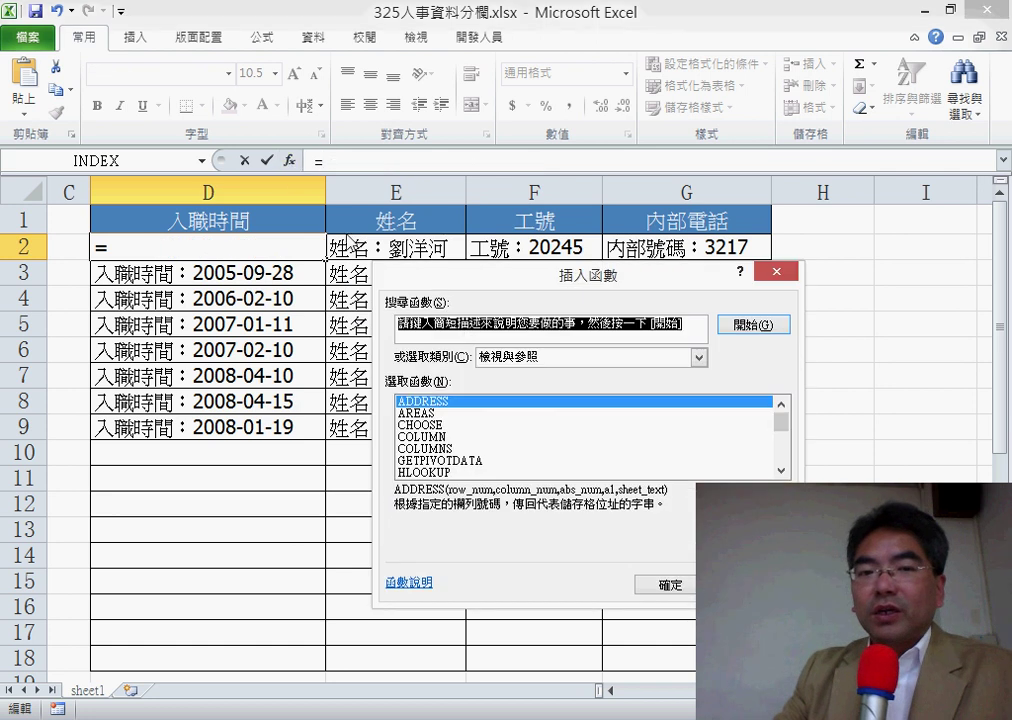
left_click_drag(455, 268, 309, 89)
left_click(422, 169)
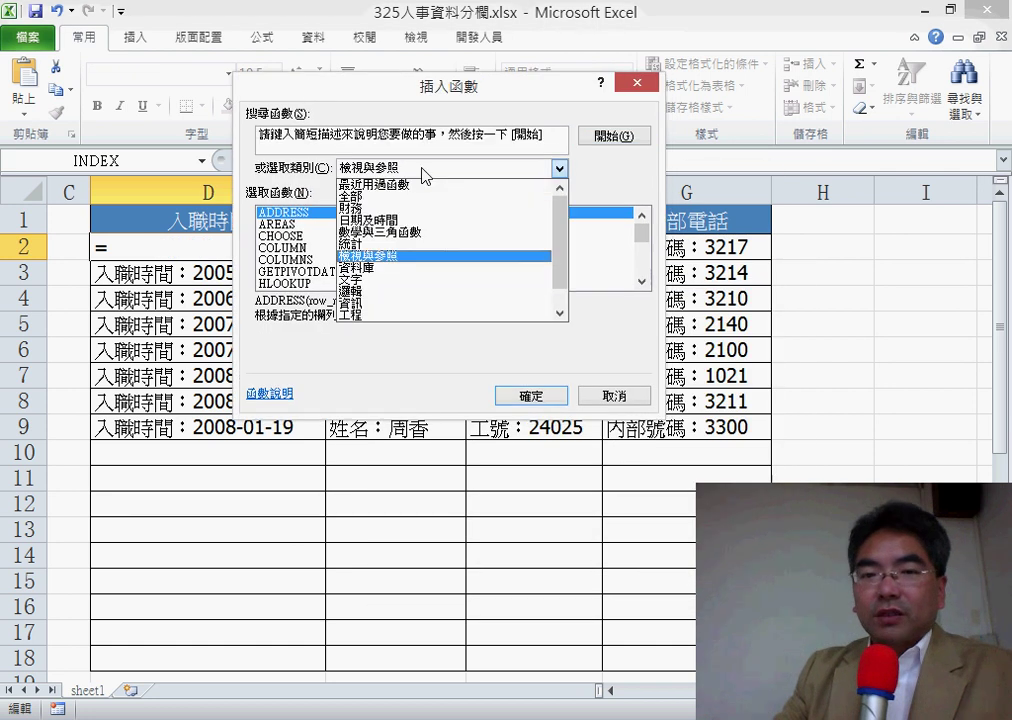
left_click(405, 280)
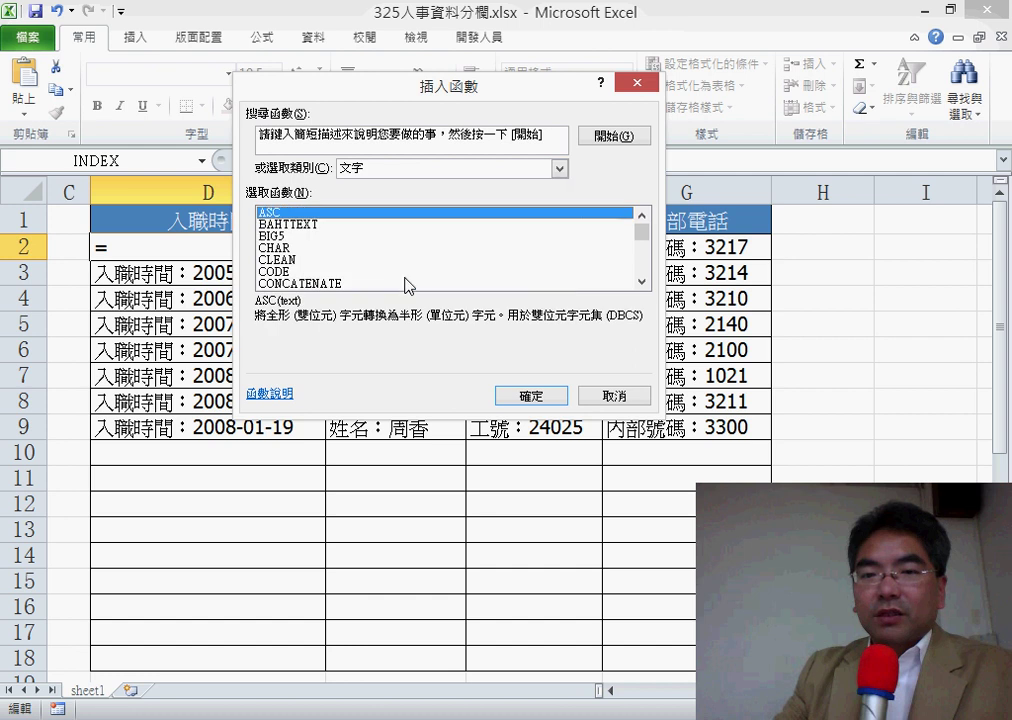
left_click_drag(647, 234, 646, 263)
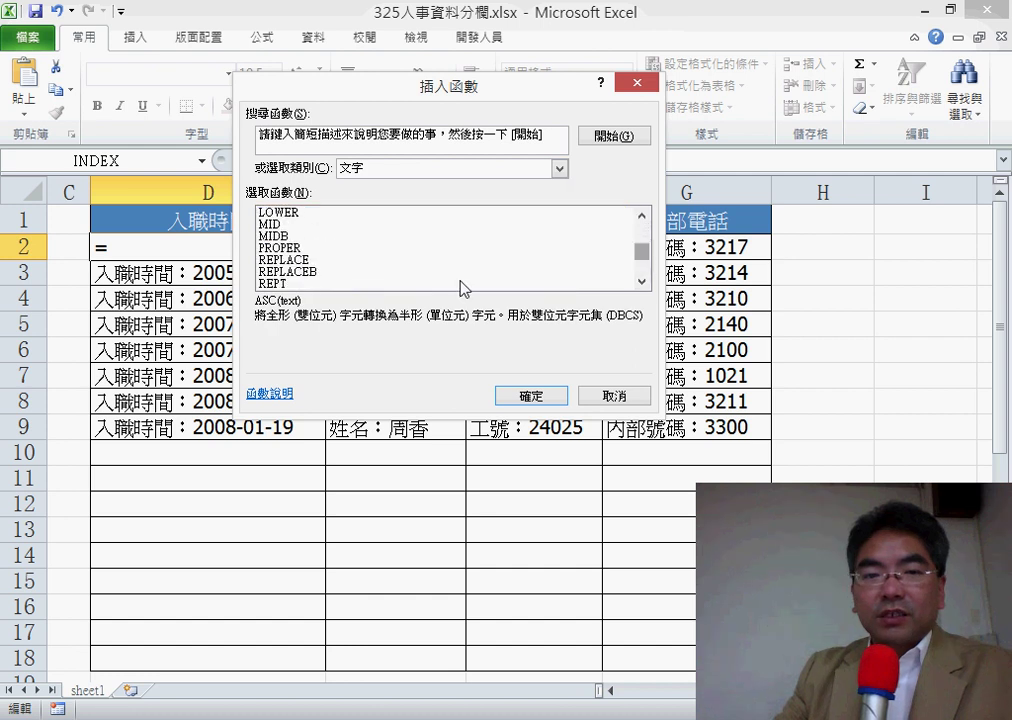
double_click(299, 260)
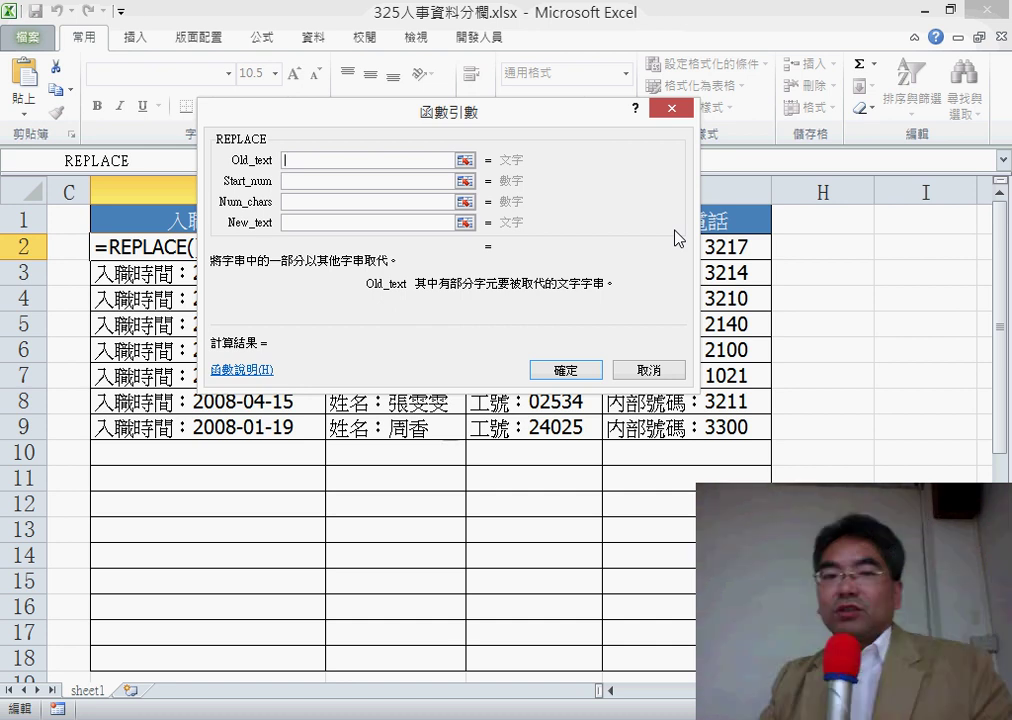
Paste the INDEX($B$2:$B$33,COLUMN()-3+(ROW()-2)*4,1) lookup as Old_text and set Start_num to 1
right_click(328, 161)
left_click(384, 221)
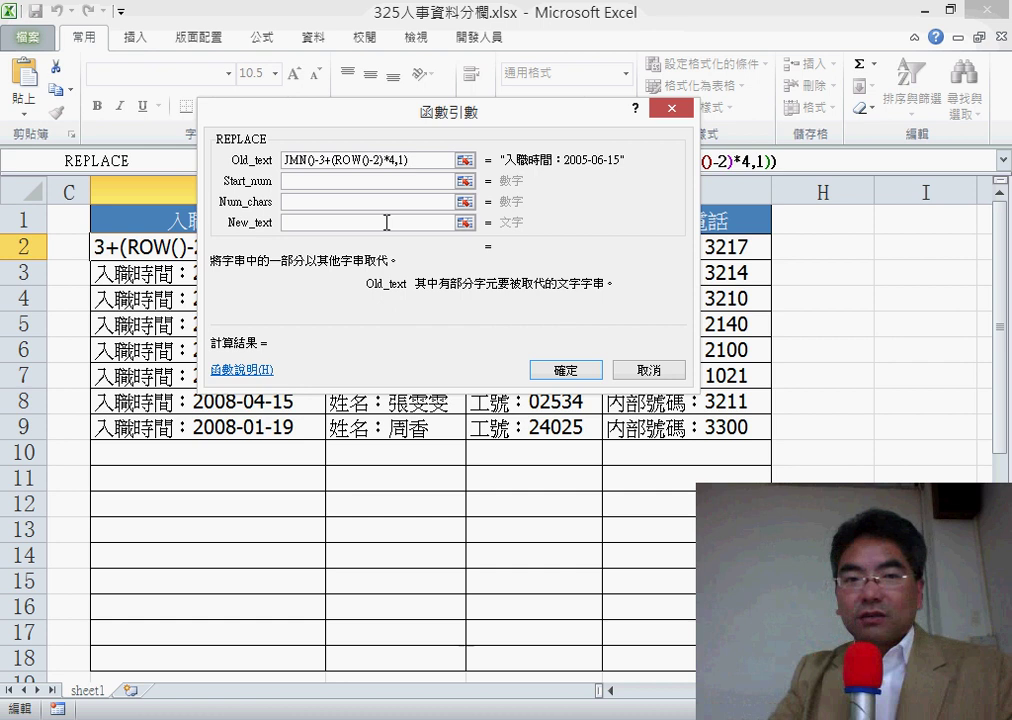
left_click(324, 182)
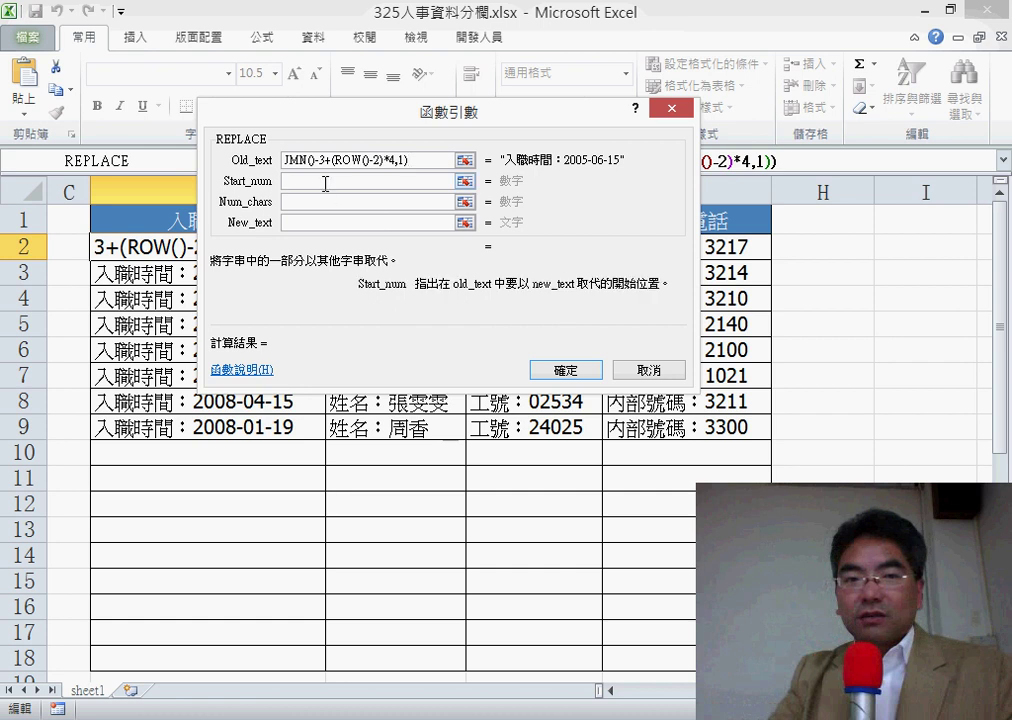
type("1")
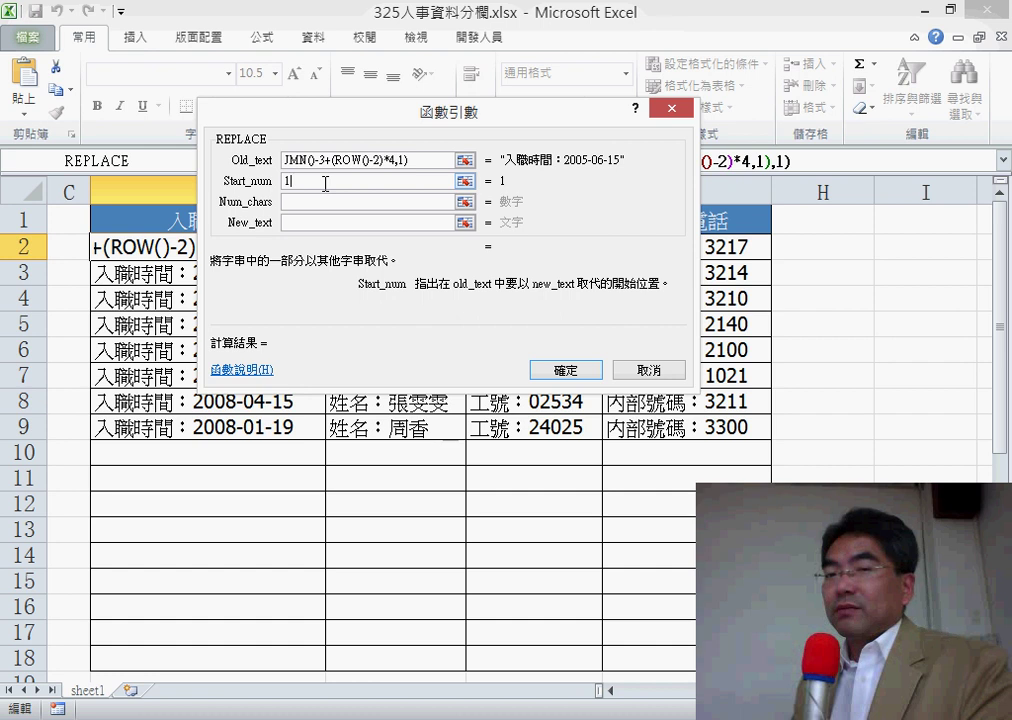
left_click_drag(296, 108, 322, 271)
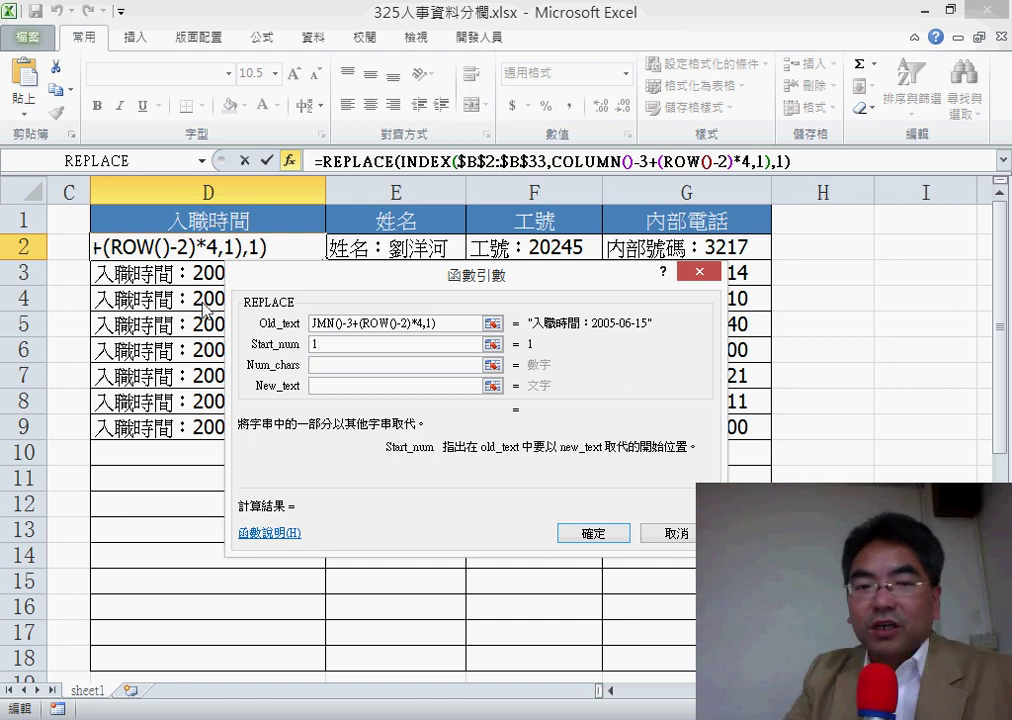
Set Num_chars to len(D1) and New_text to an empty string ""
left_click(325, 365)
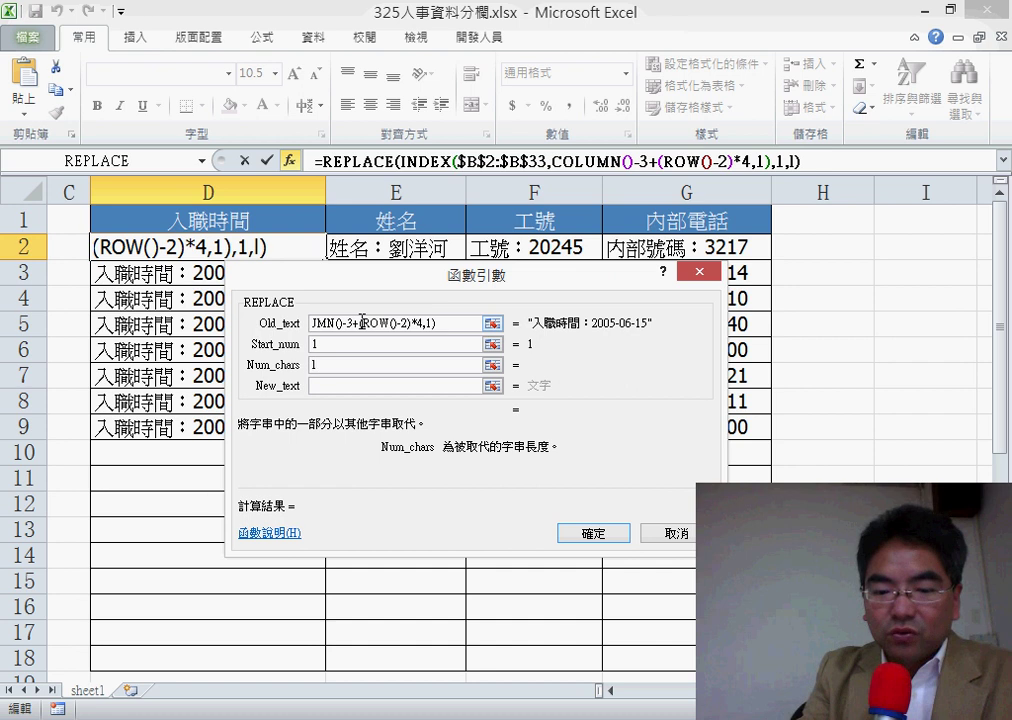
type("en(")
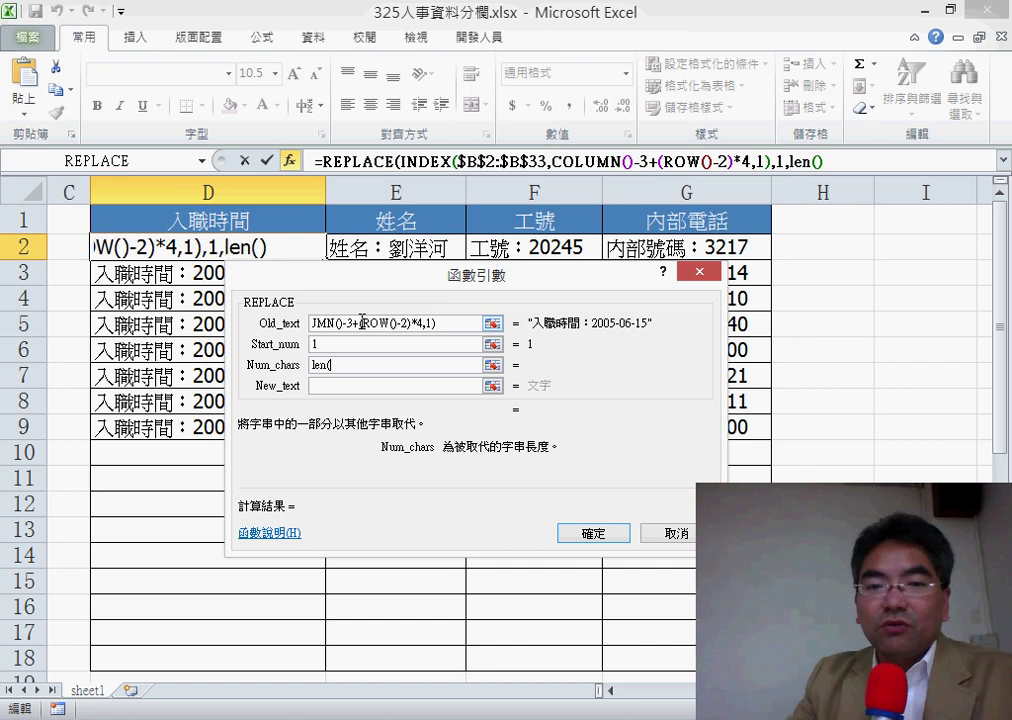
left_click(241, 225)
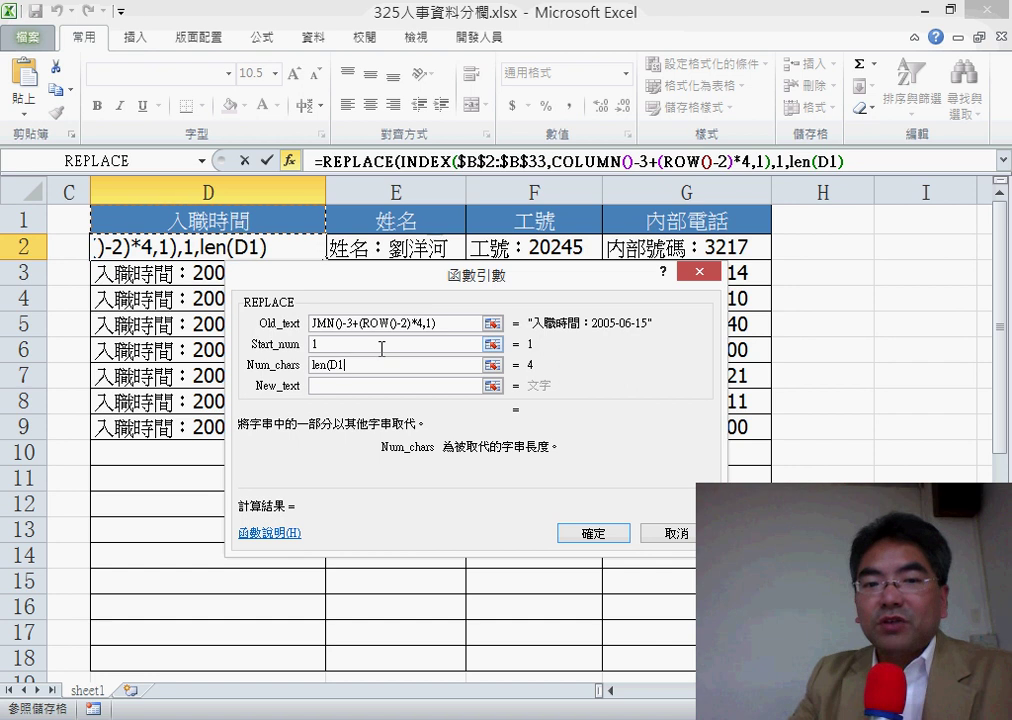
type(")")
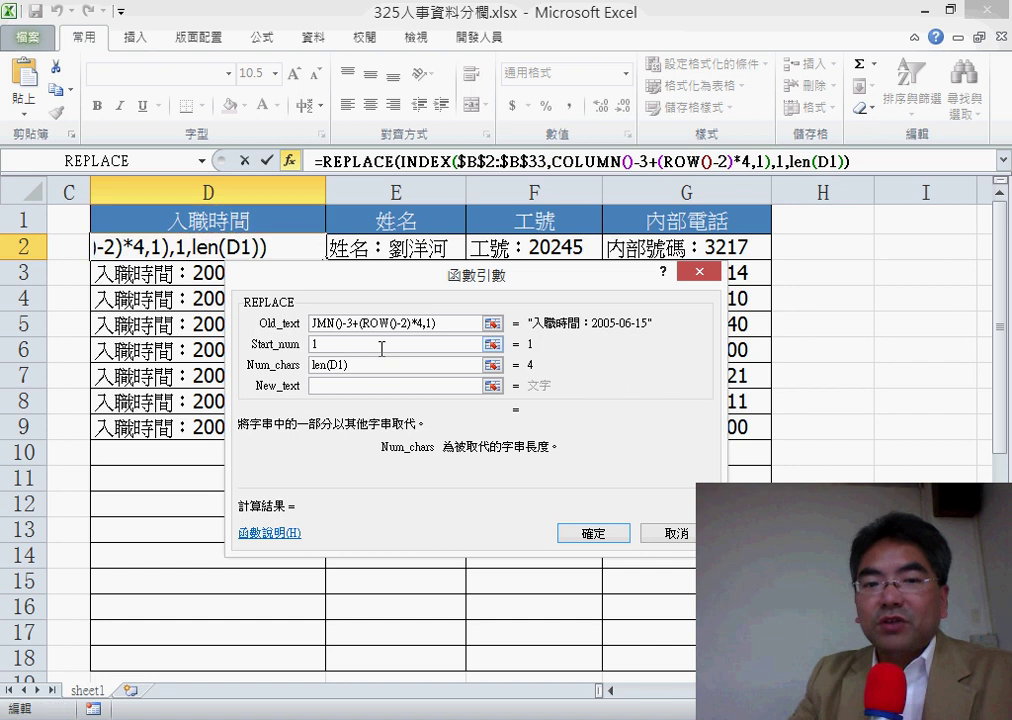
left_click(372, 385)
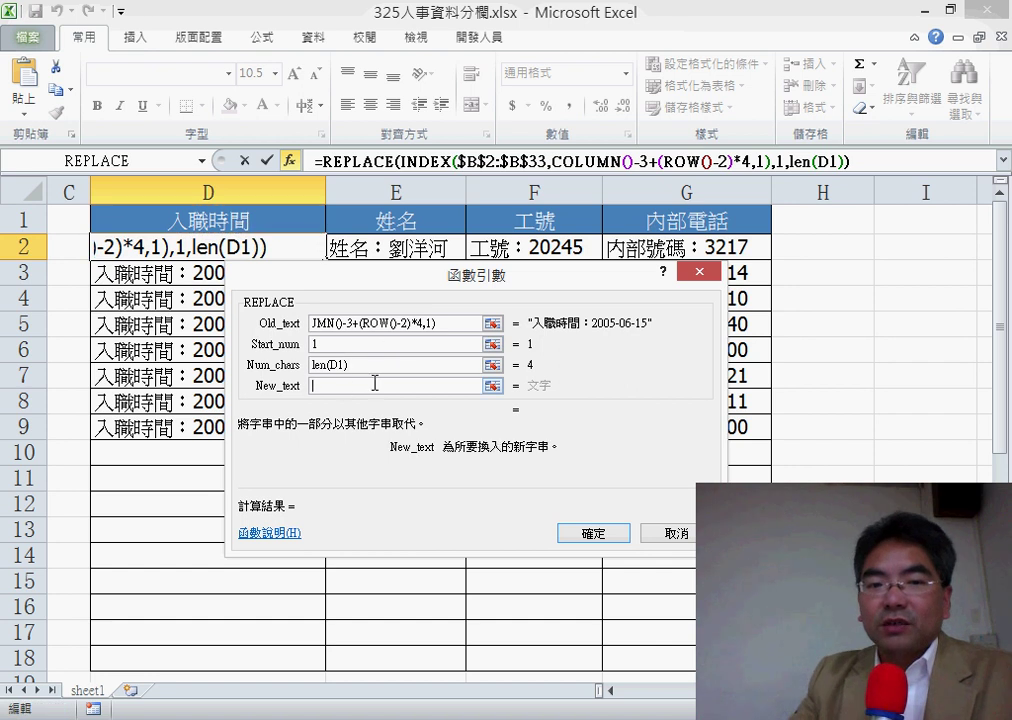
type("\"\"")
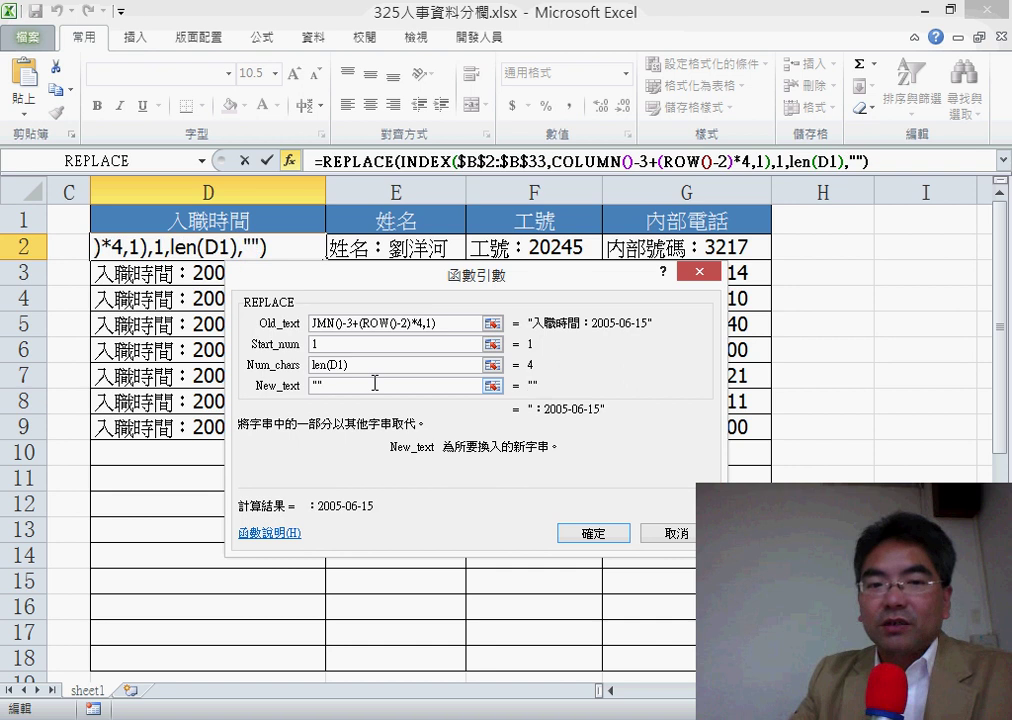
left_click(370, 365)
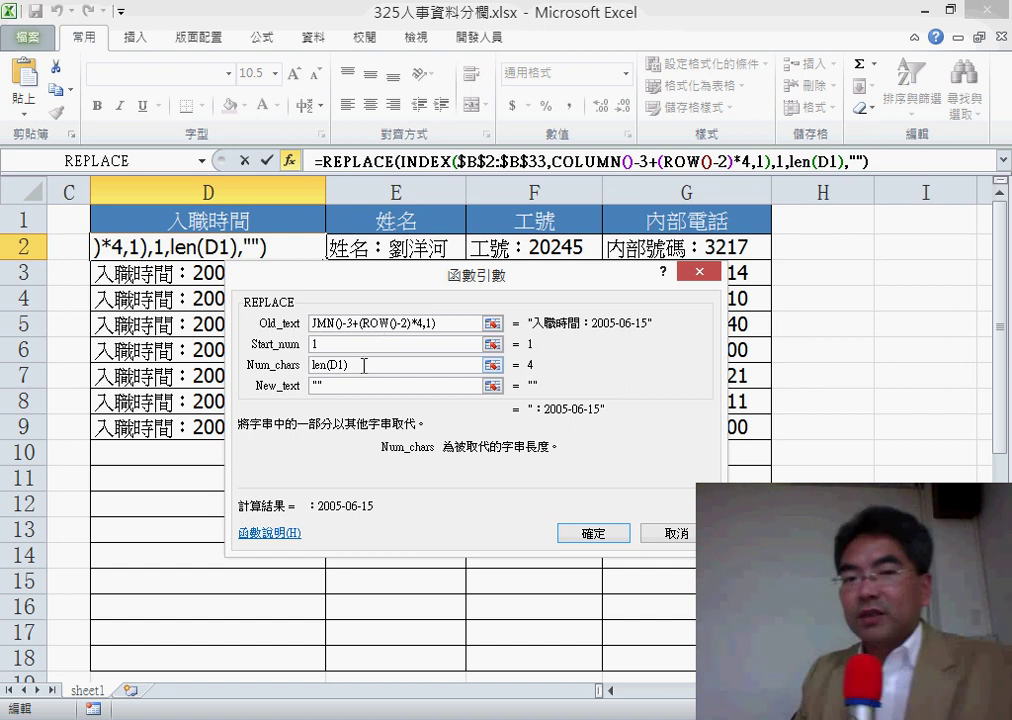
Change Num_chars to len(D$1)+1 so the colon is removed too
type("+1")
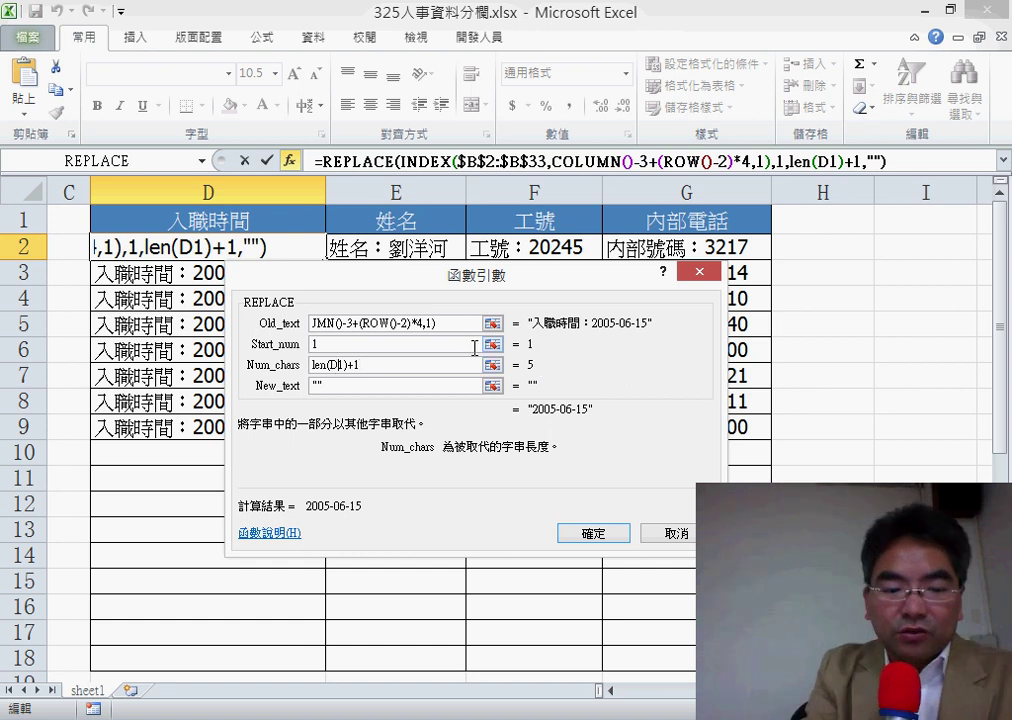
key("F4")
key("F4")
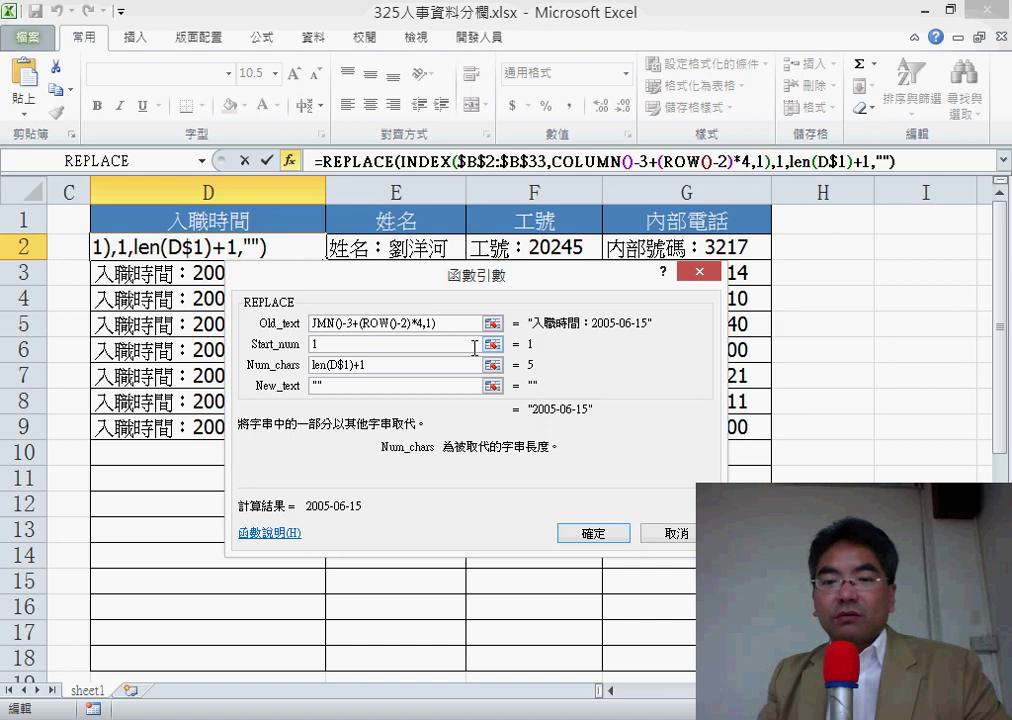
Confirm the REPLACE formula, fill it across D2:G9, and auto-fit columns D–G
left_click(603, 537)
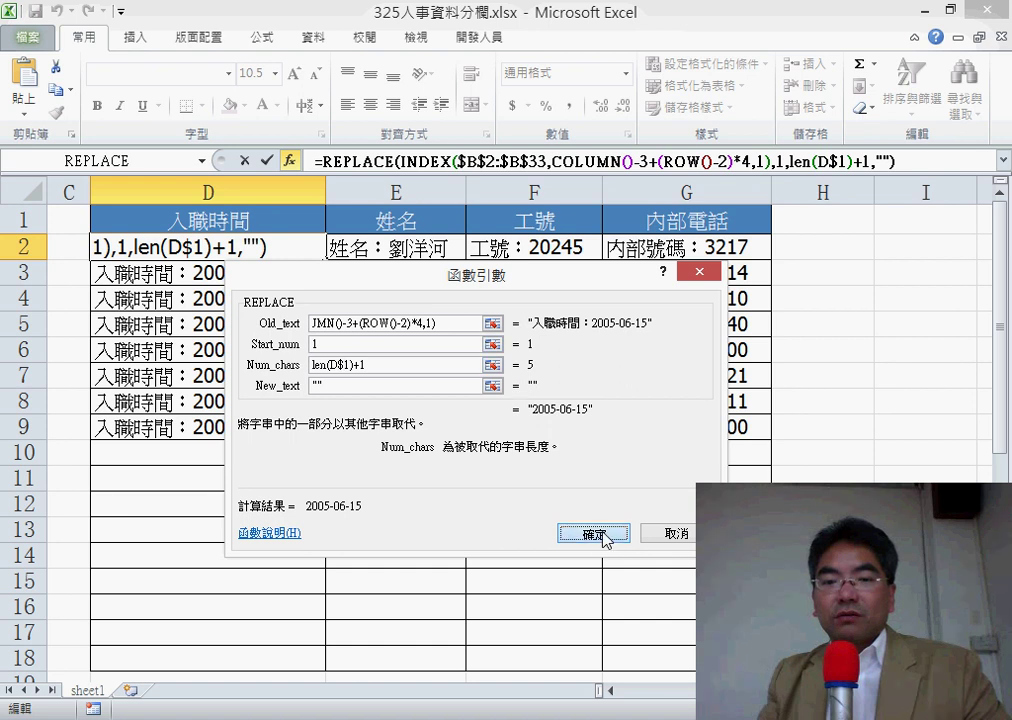
mouse_move(325, 259)
left_mouse_down()
mouse_move(770, 262)
mouse_move(772, 440)
left_mouse_up()
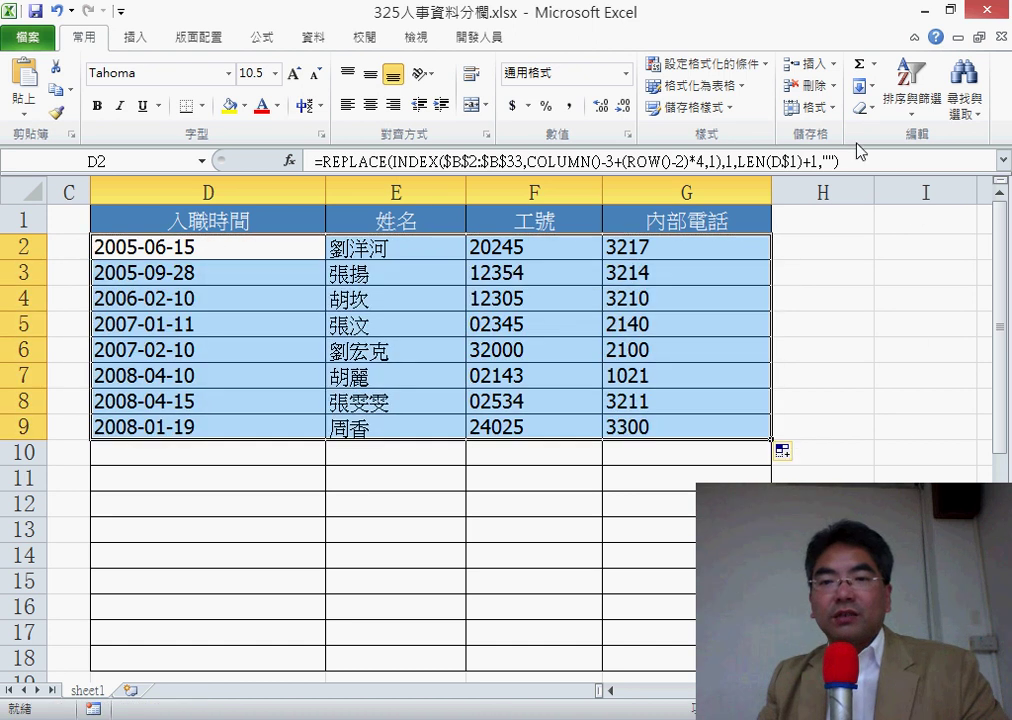
left_click(808, 107)
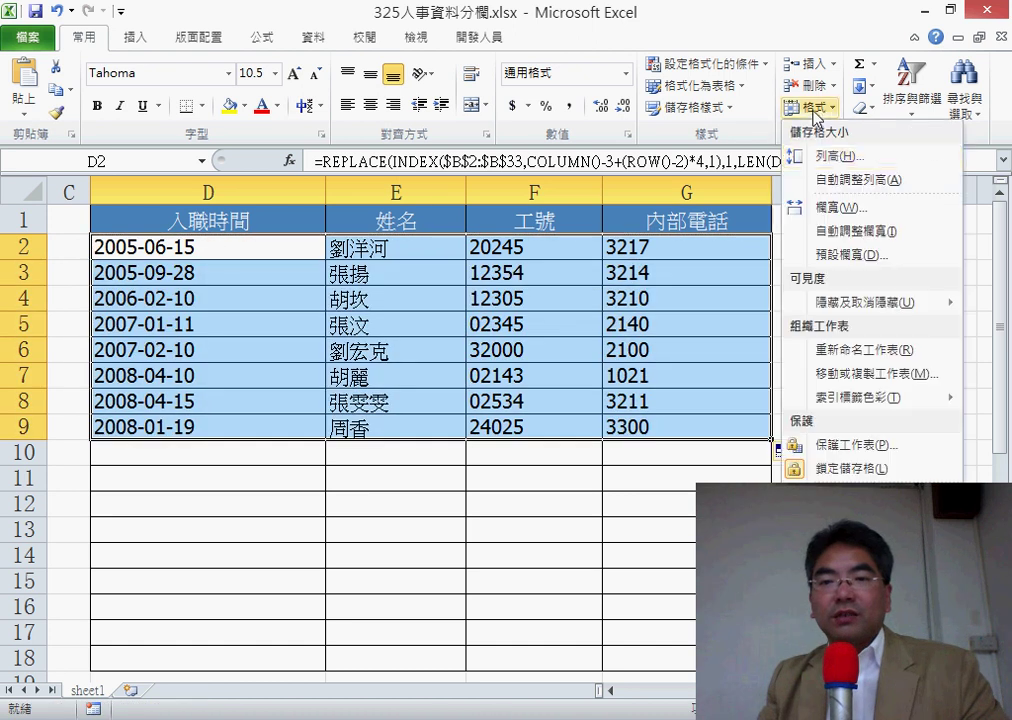
left_click(868, 232)
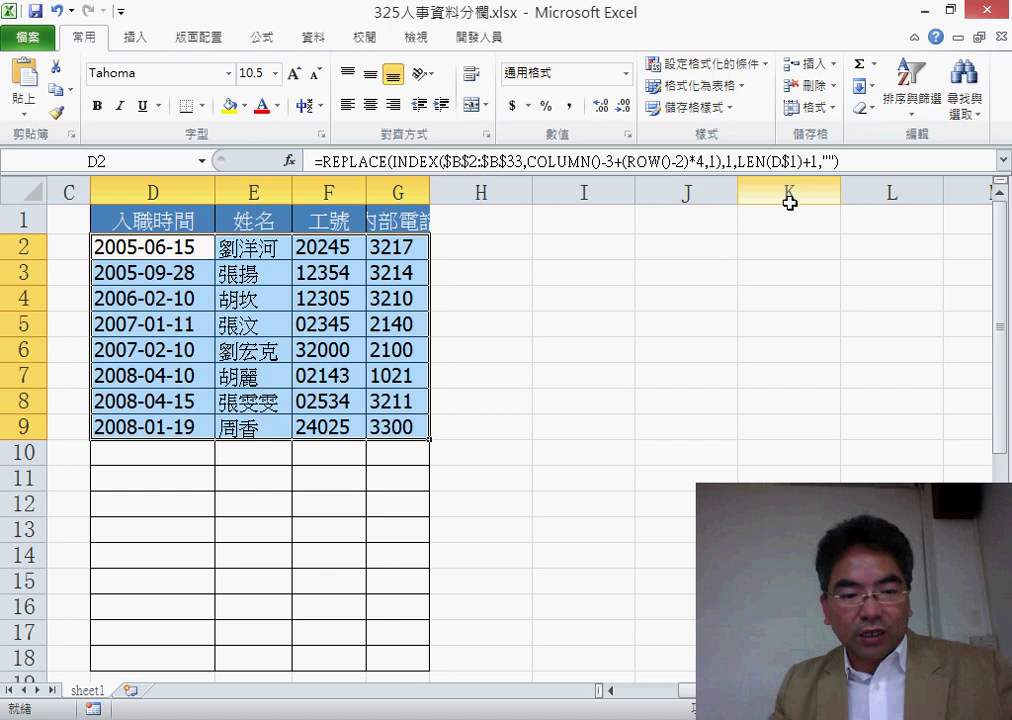
Copy sheet1 into a new sheet named MID
left_click_drag(110, 697, 165, 693)
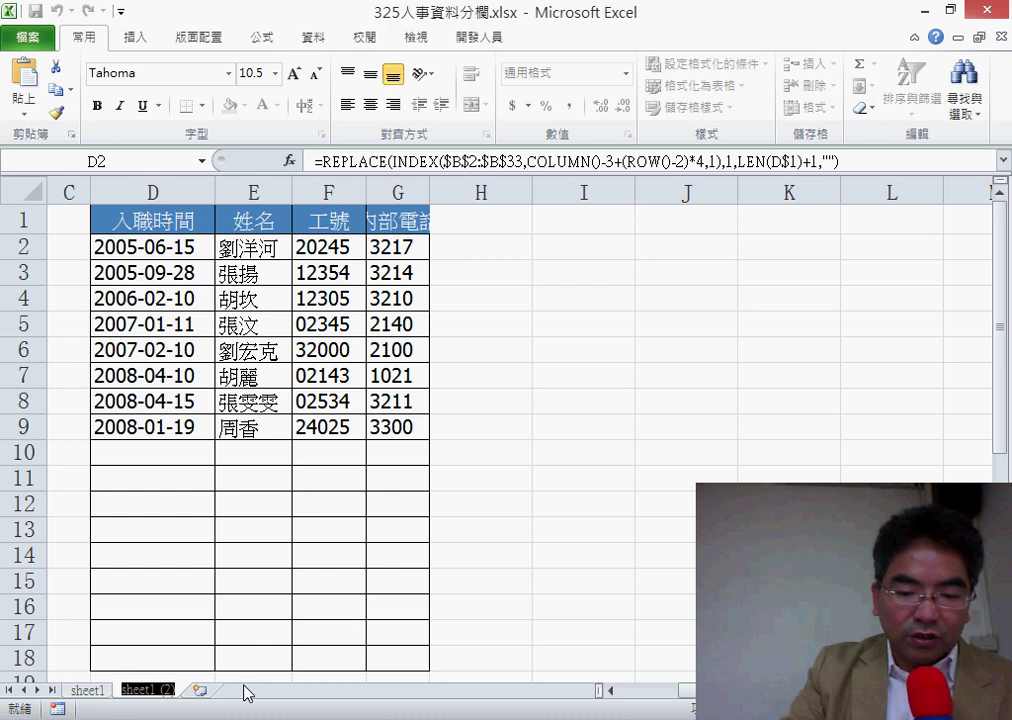
type("MID")
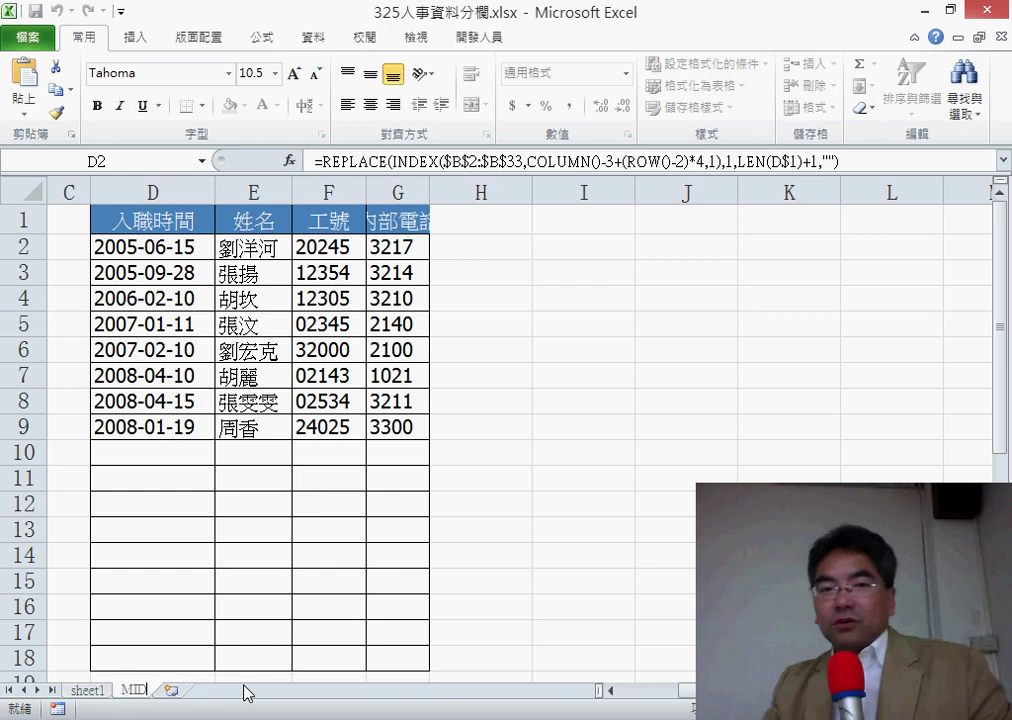
key("Return")
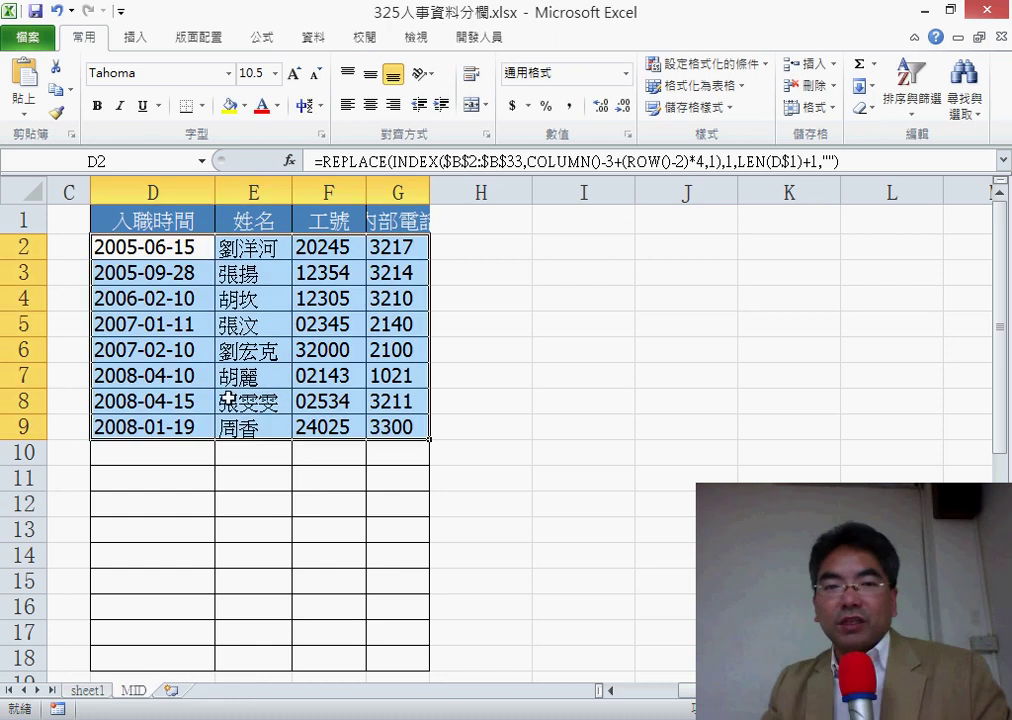
Strip the REPLACE wrapper from D2, leaving only the INDEX formula
double_click(330, 160)
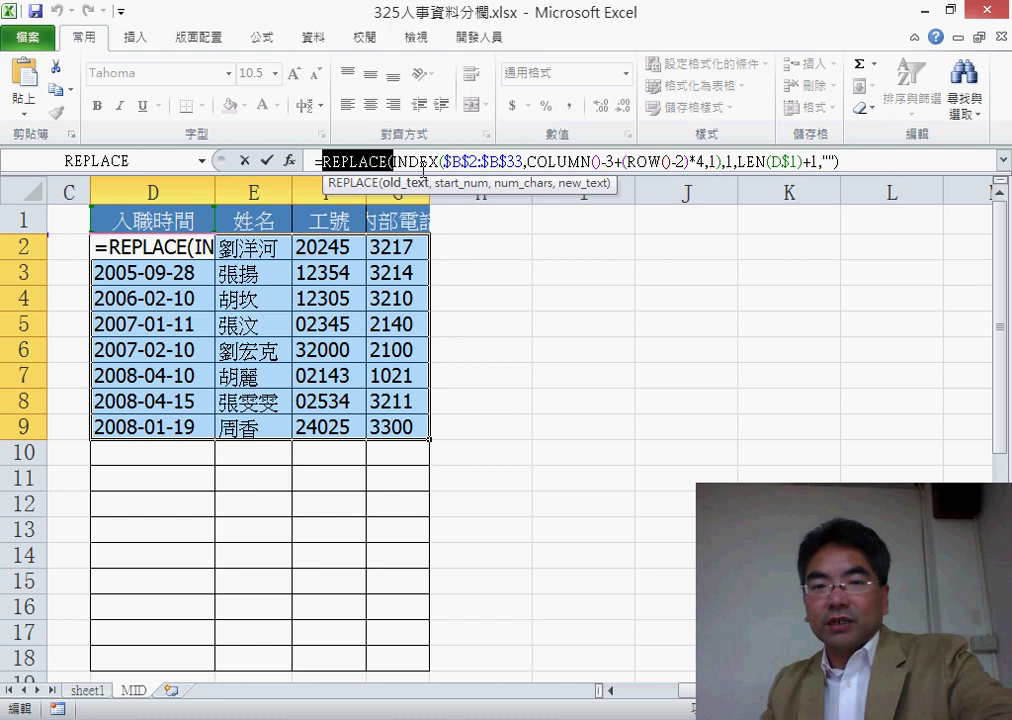
key("Delete")
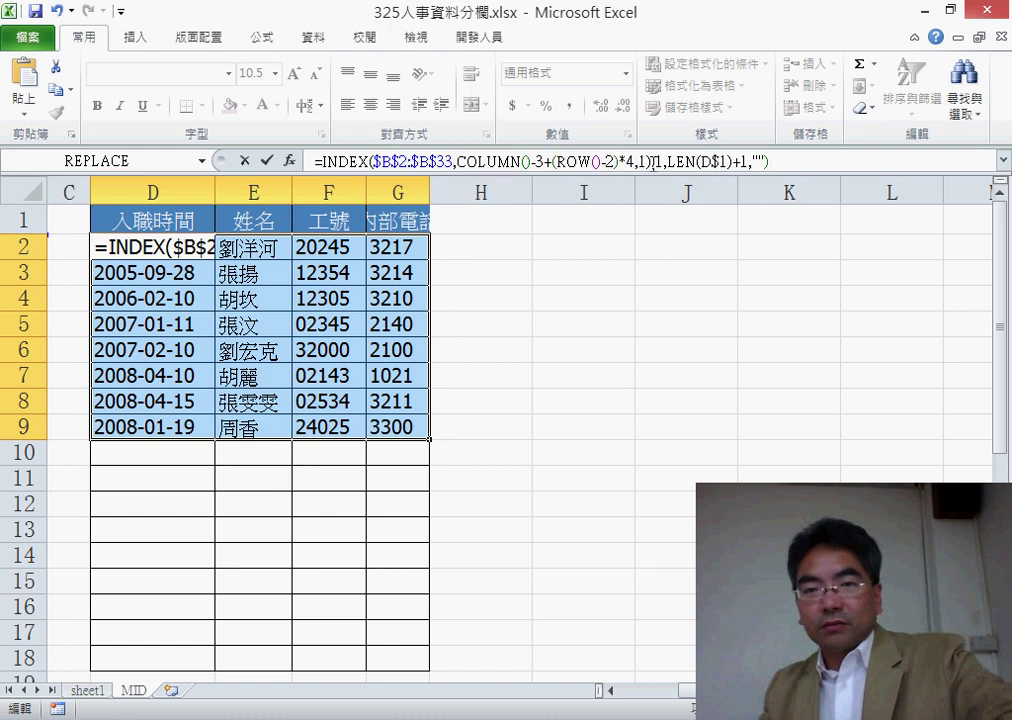
mouse_move(654, 160)
left_mouse_down()
mouse_move(312, 160)
mouse_move(875, 154)
left_mouse_up()
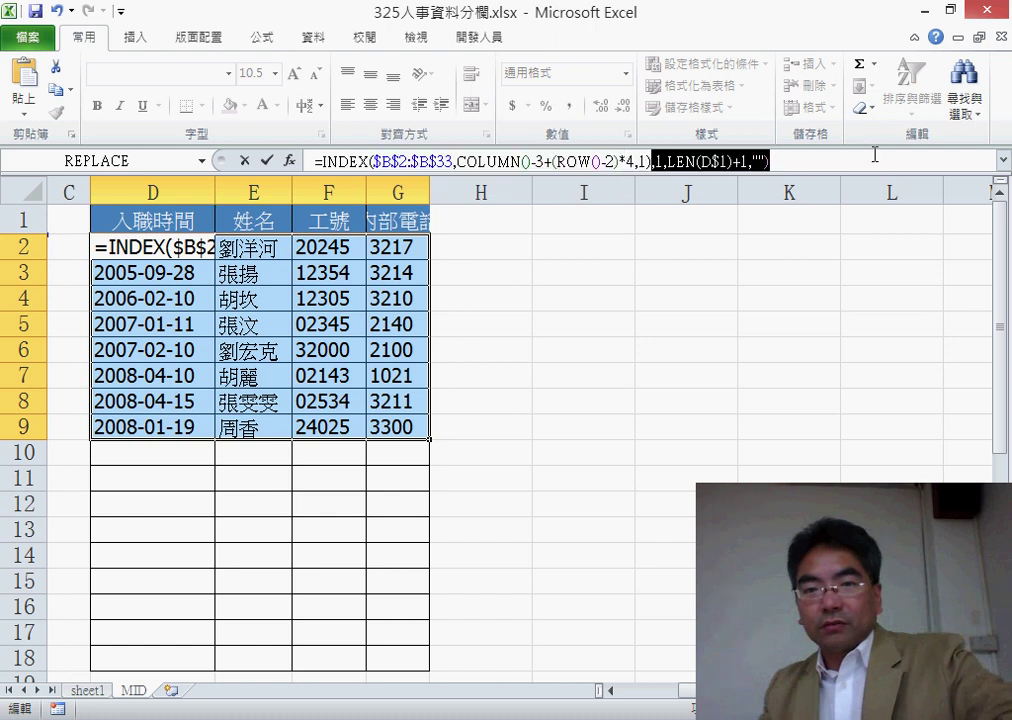
key("Delete")
key("Return")
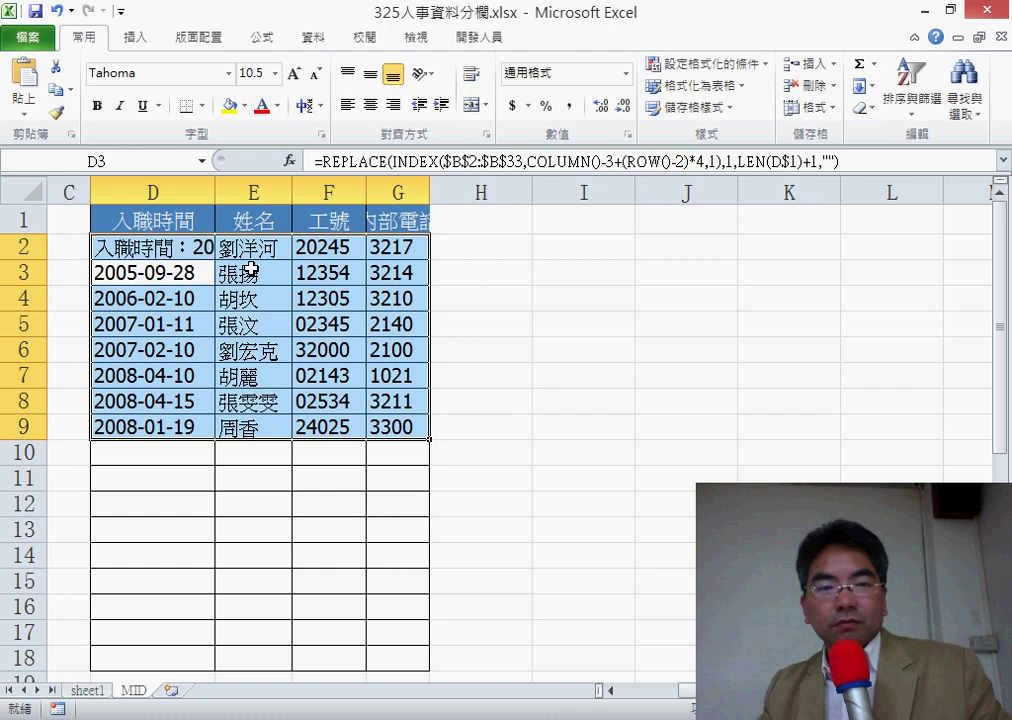
Refill D2:G9 with the INDEX formula, auto-fit columns, and select D2's formula text
left_click(208, 247)
mouse_move(214, 259)
left_mouse_down()
mouse_move(410, 246)
mouse_move(433, 433)
left_mouse_up()
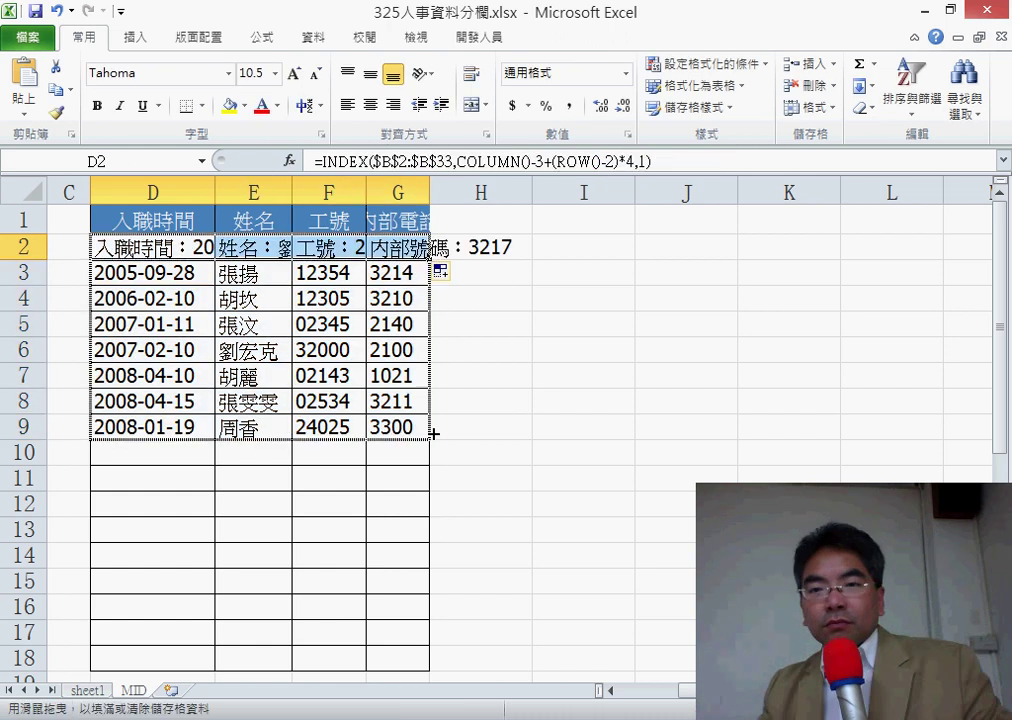
left_click(810, 107)
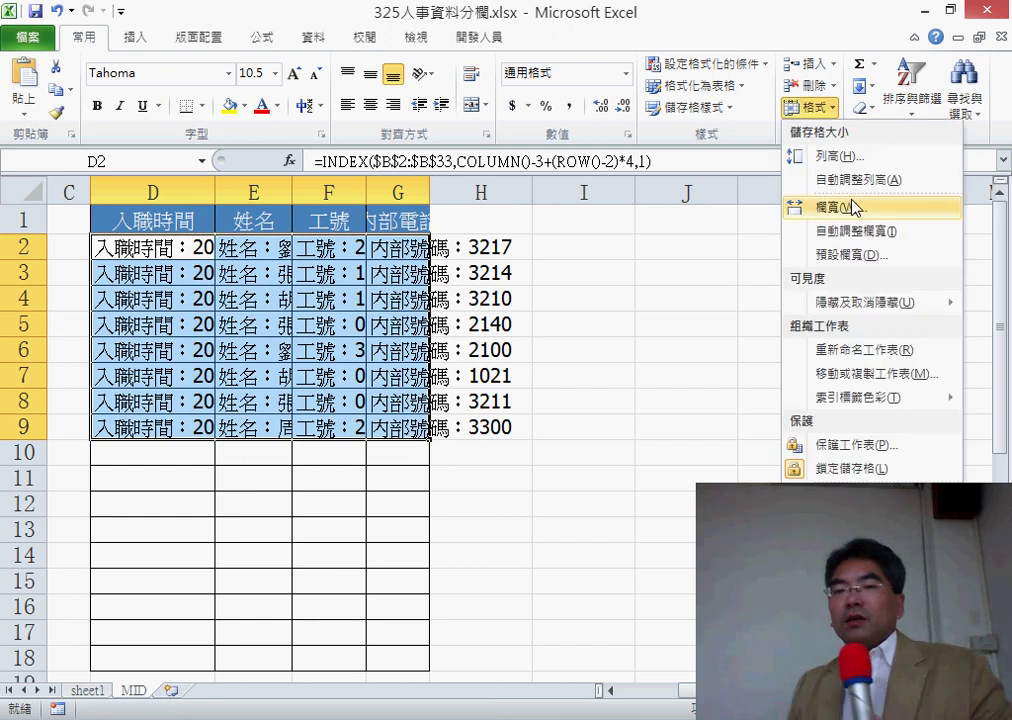
left_click(870, 231)
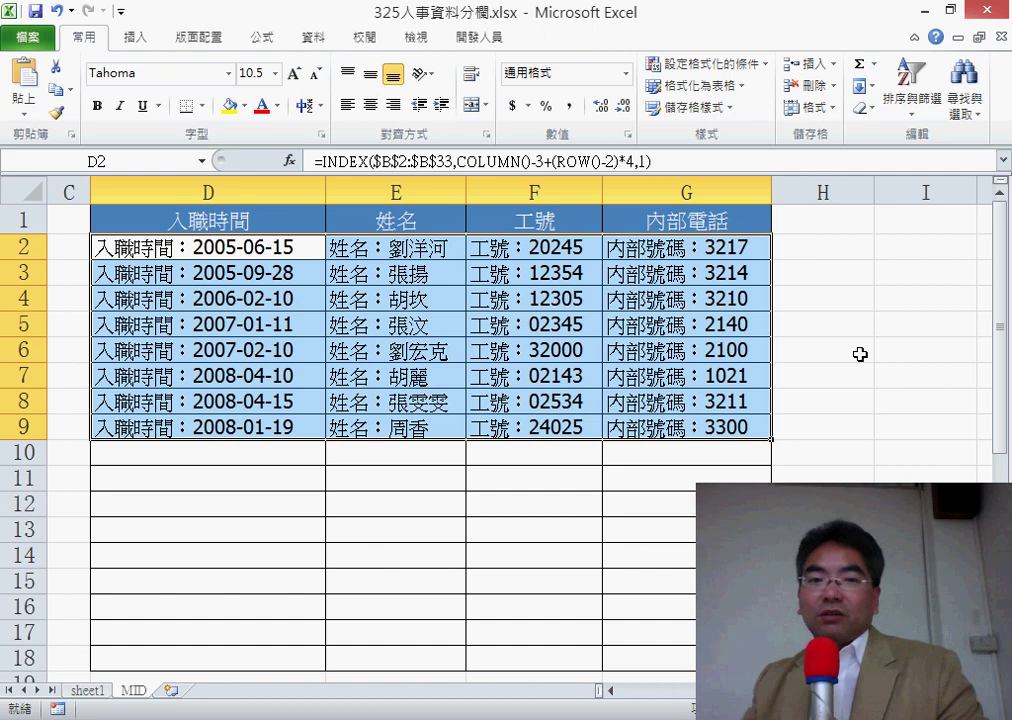
left_click(215, 251)
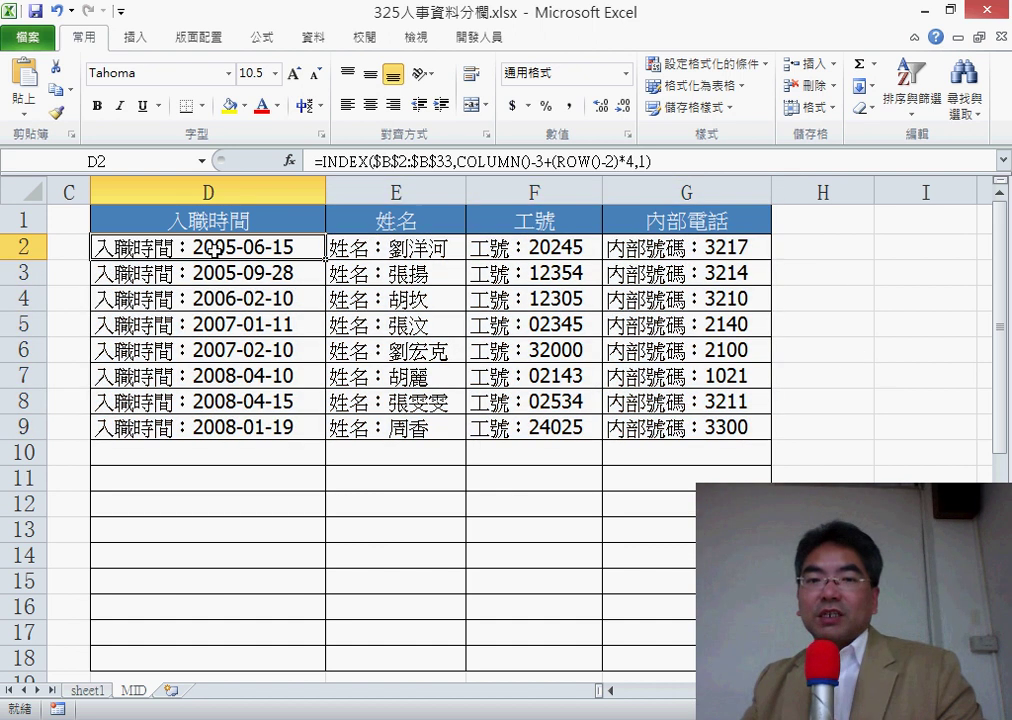
left_click_drag(320, 161, 722, 168)
key("ctrl+c")
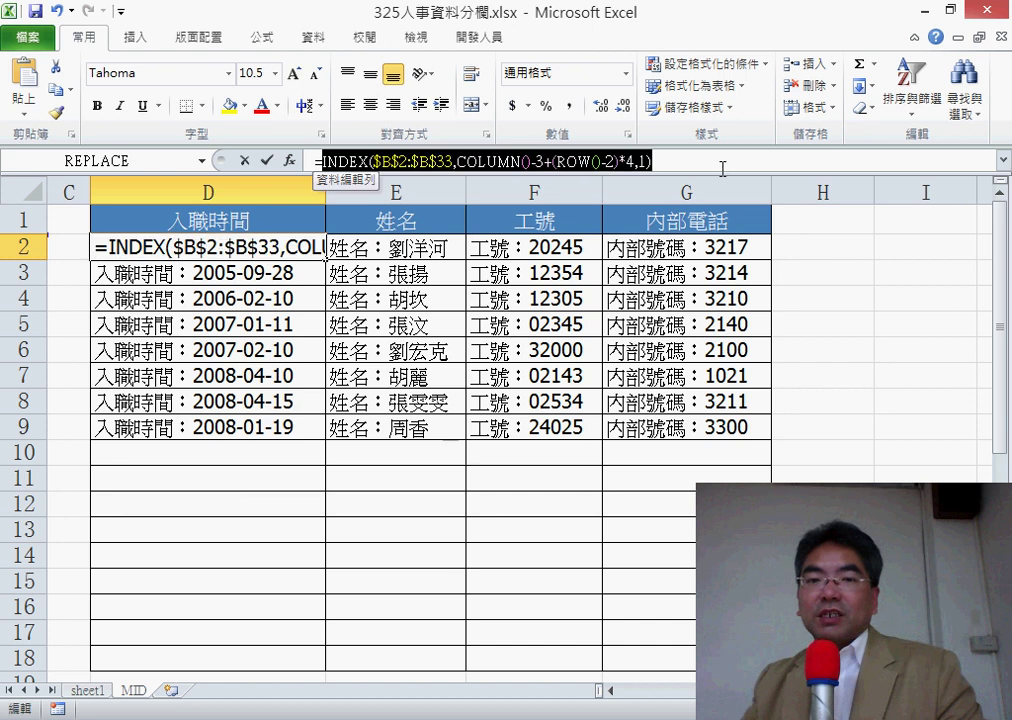
Cut D2's INDEX formula, insert MID, and paste the INDEX lookup as its Text
right_click(646, 168)
left_click(668, 178)
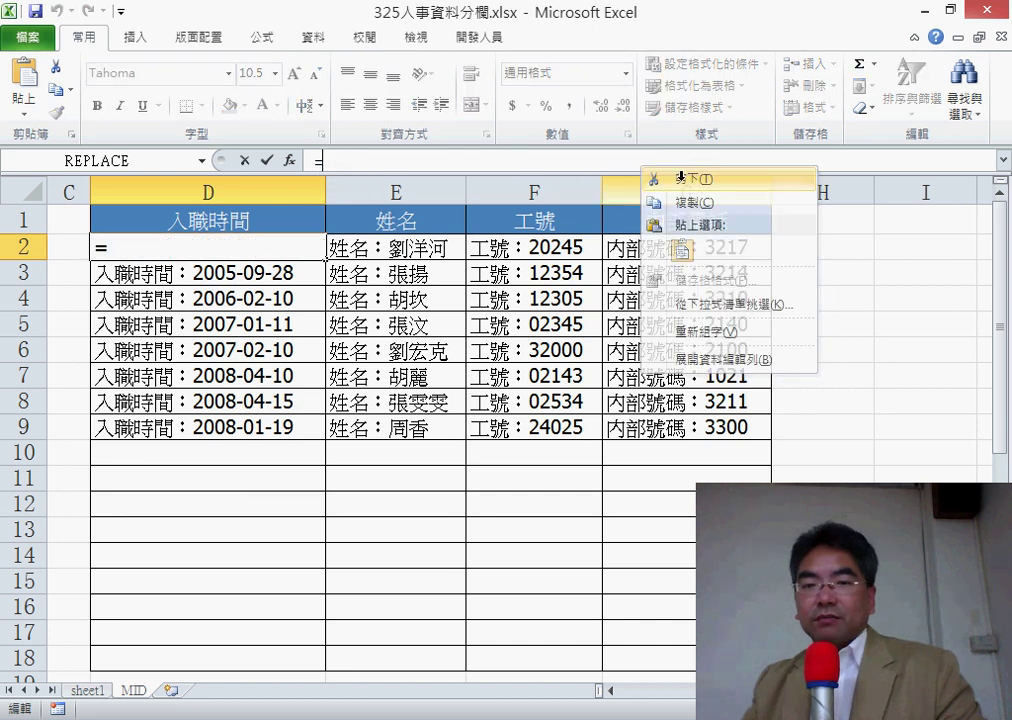
left_click(288, 161)
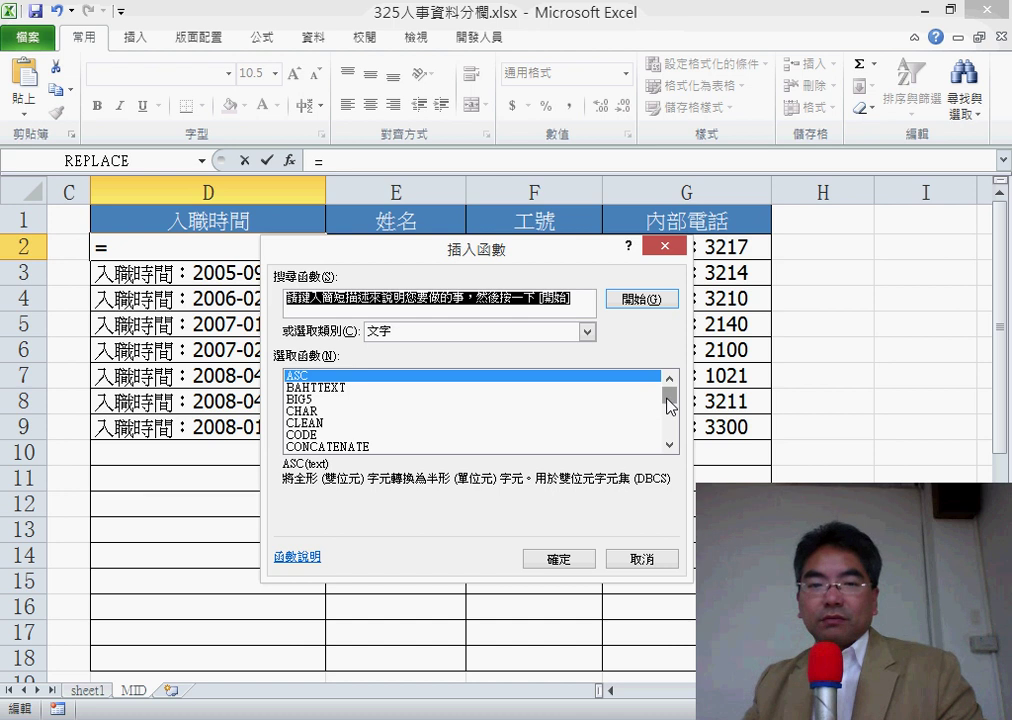
left_click_drag(670, 405, 636, 430)
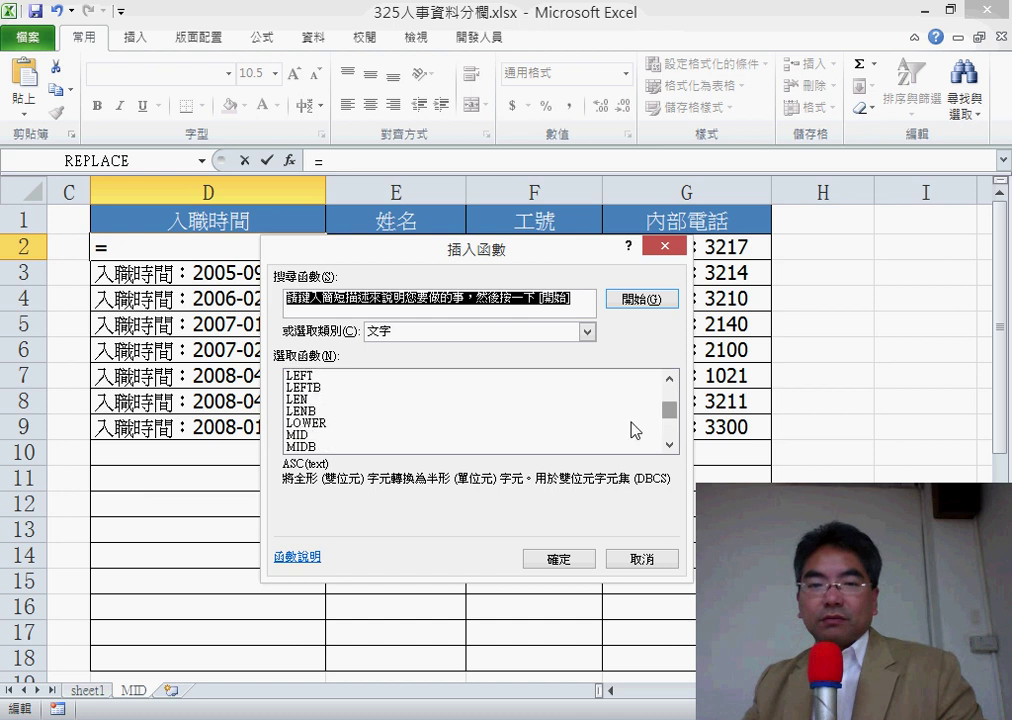
double_click(630, 434)
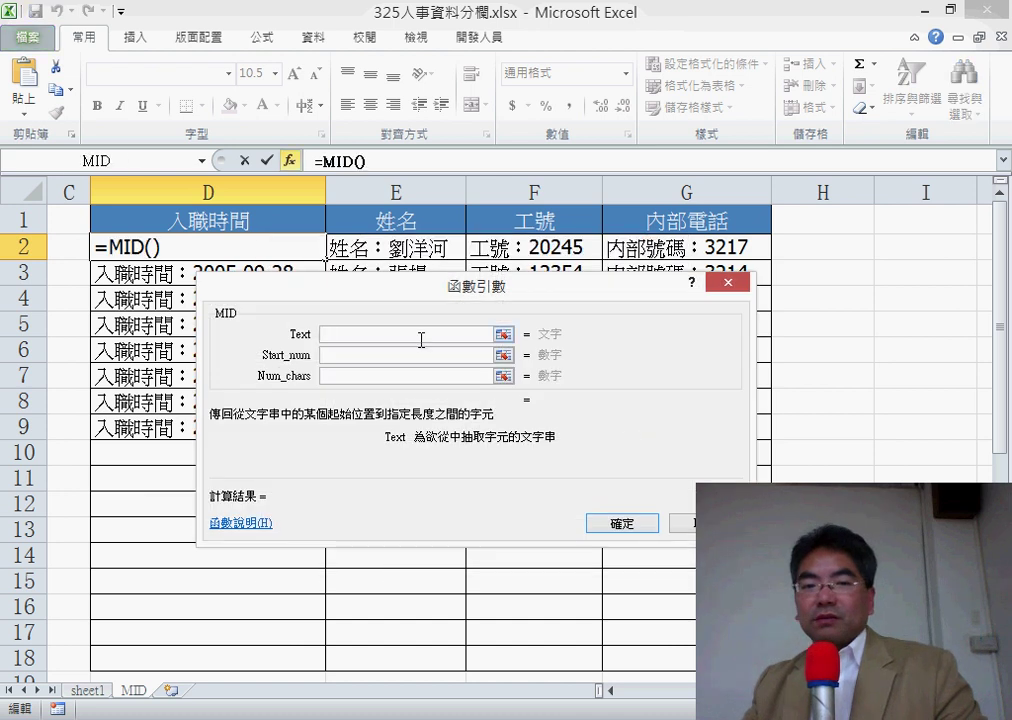
right_click(421, 340)
left_click(455, 393)
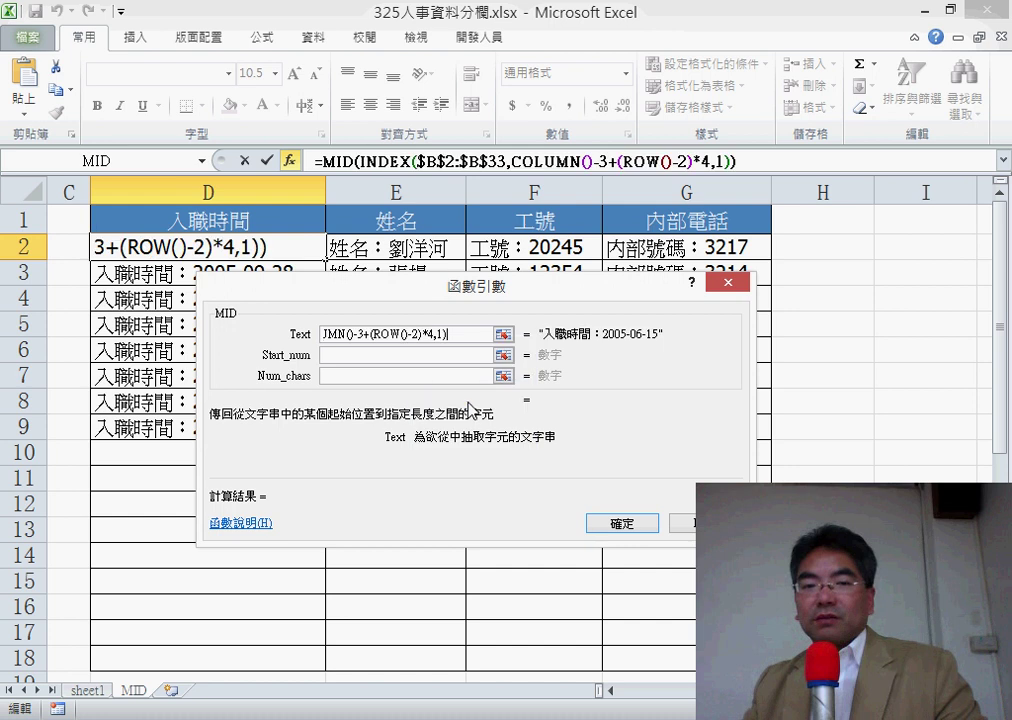
Set MID's Start_num to LEN(D$1)+2 and Num_chars to 99, then confirm
left_click(405, 355)
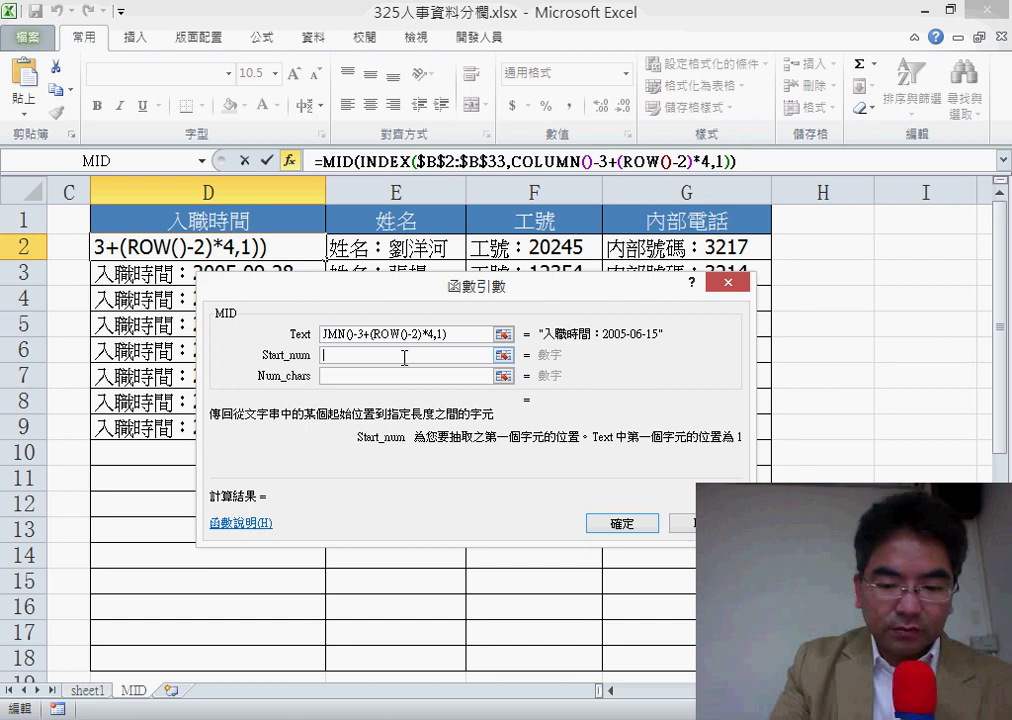
type("1),le")
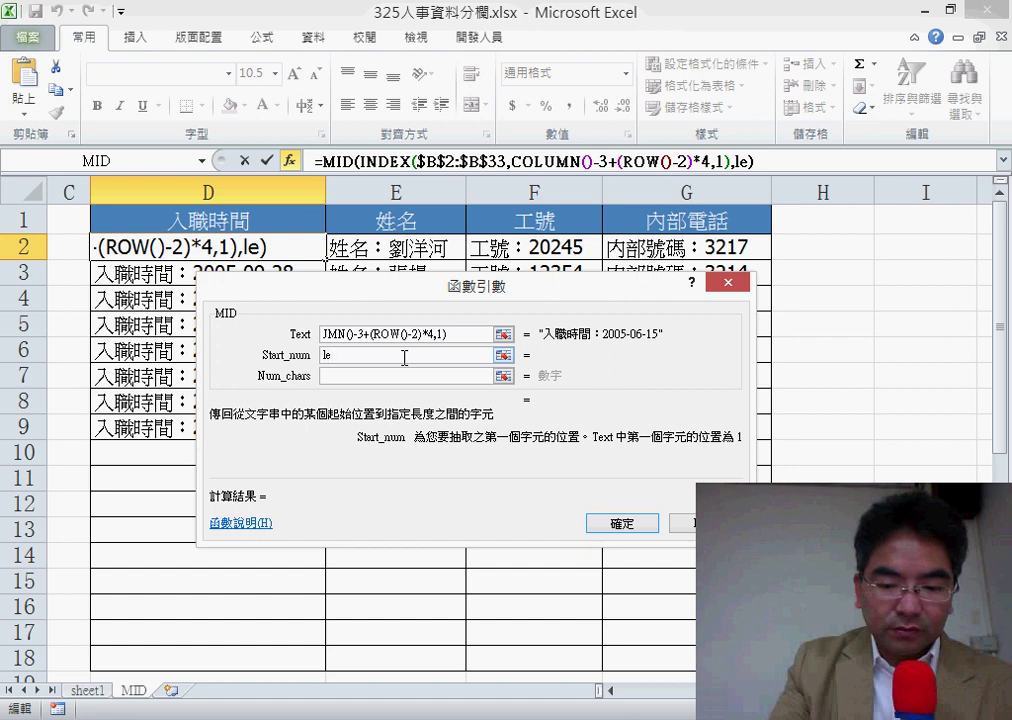
type("n(")
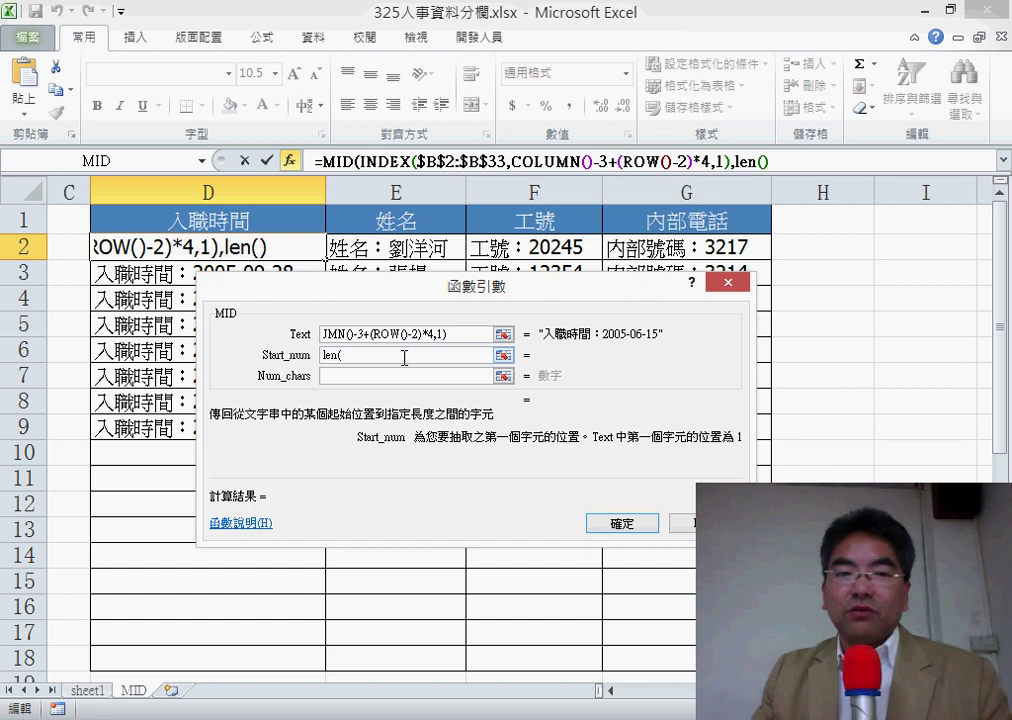
left_click(244, 228)
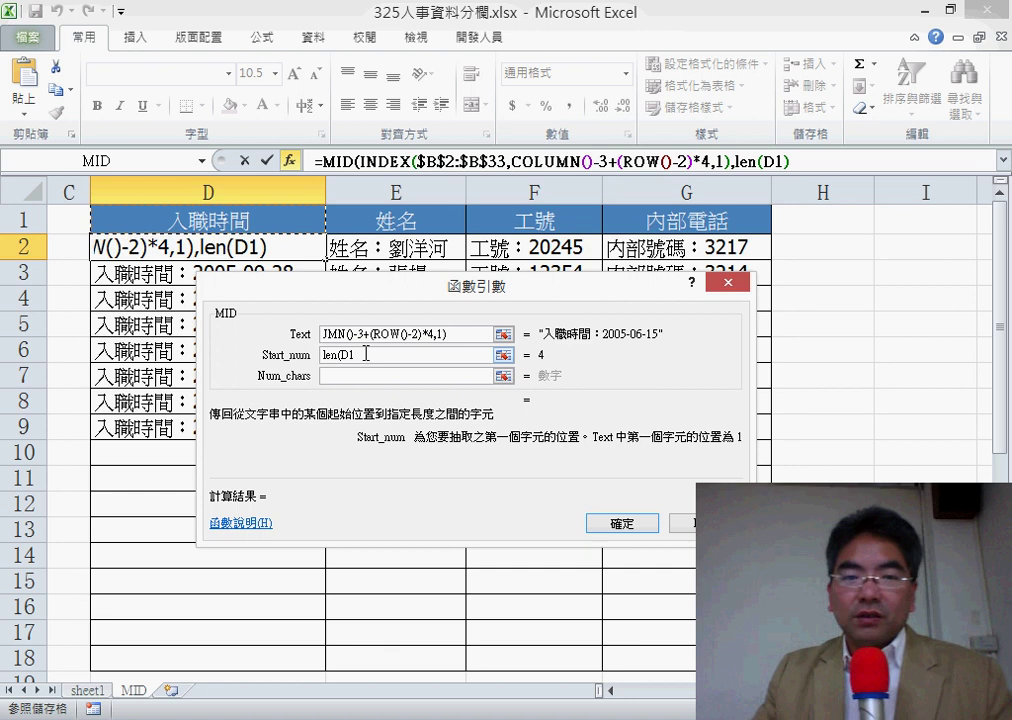
type(")")
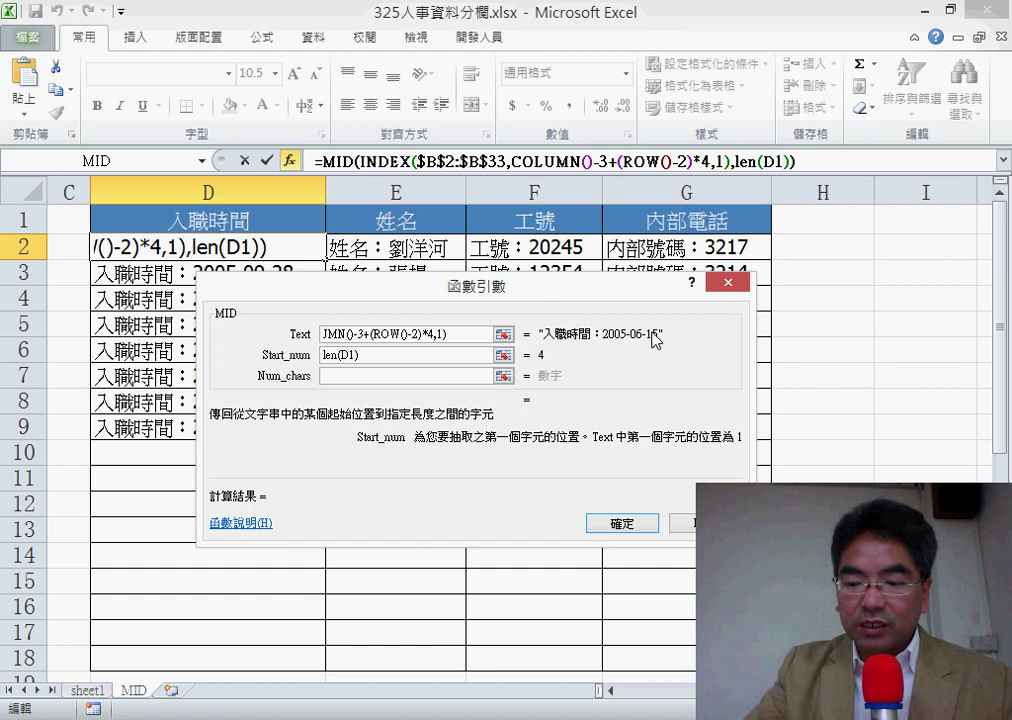
type("+")
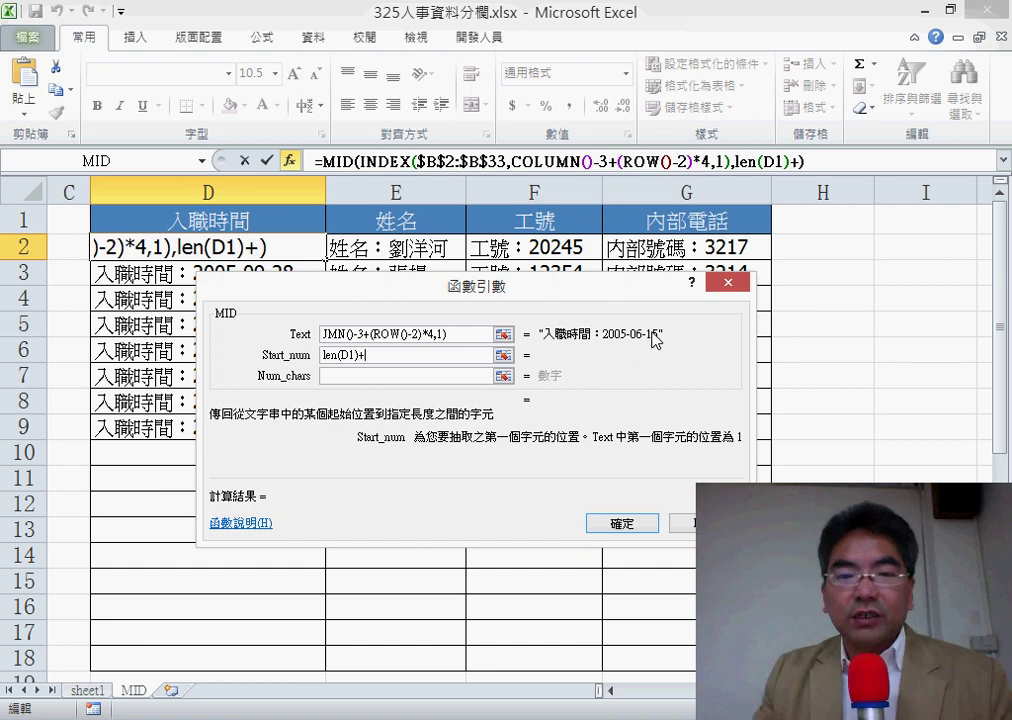
type("2")
key("Left")
key("Left")
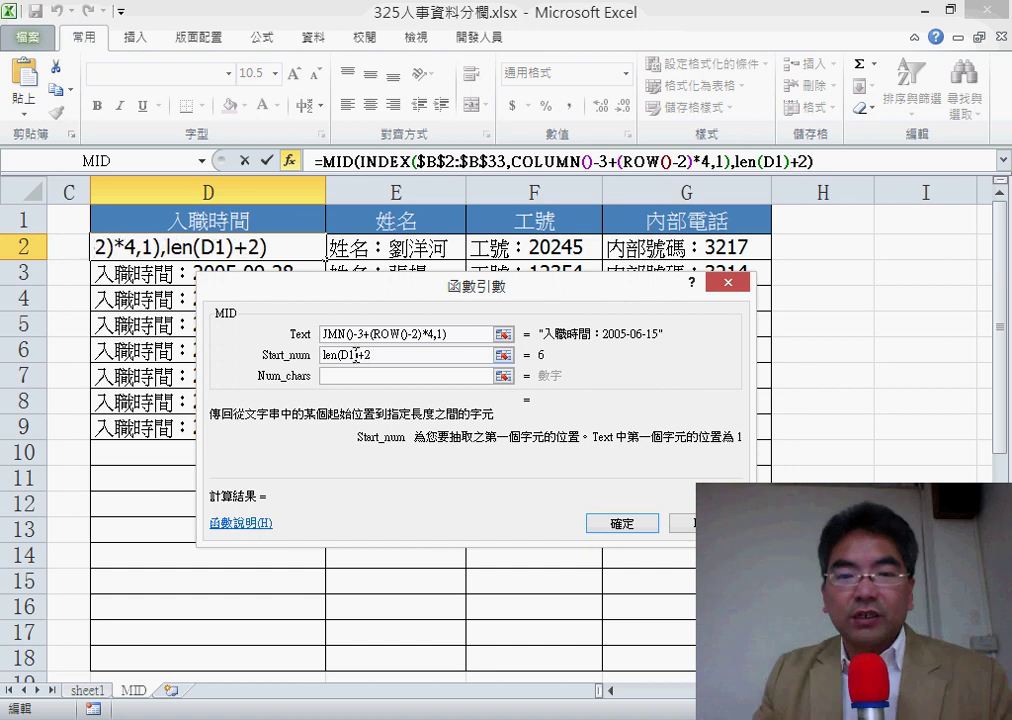
key("Left")
key("Left")
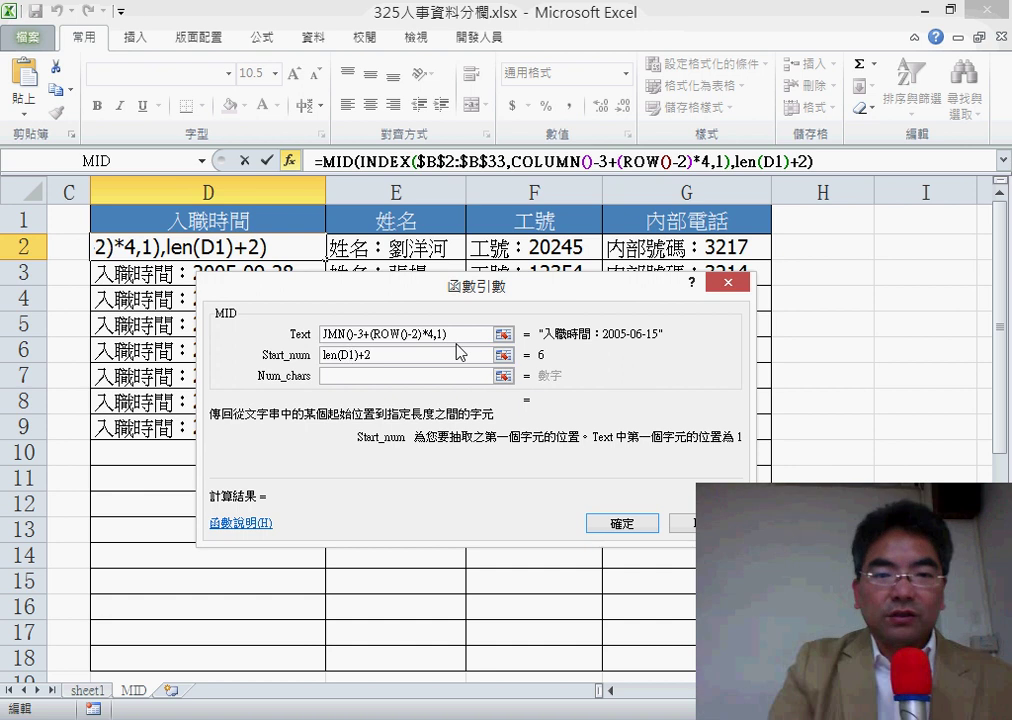
type("$")
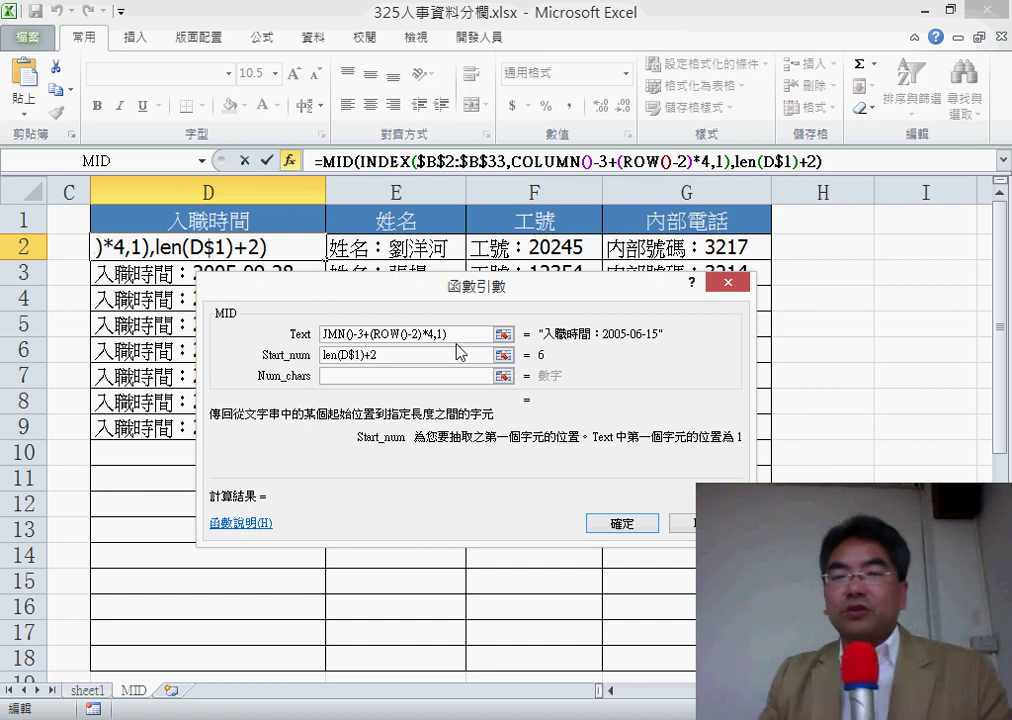
left_click(394, 376)
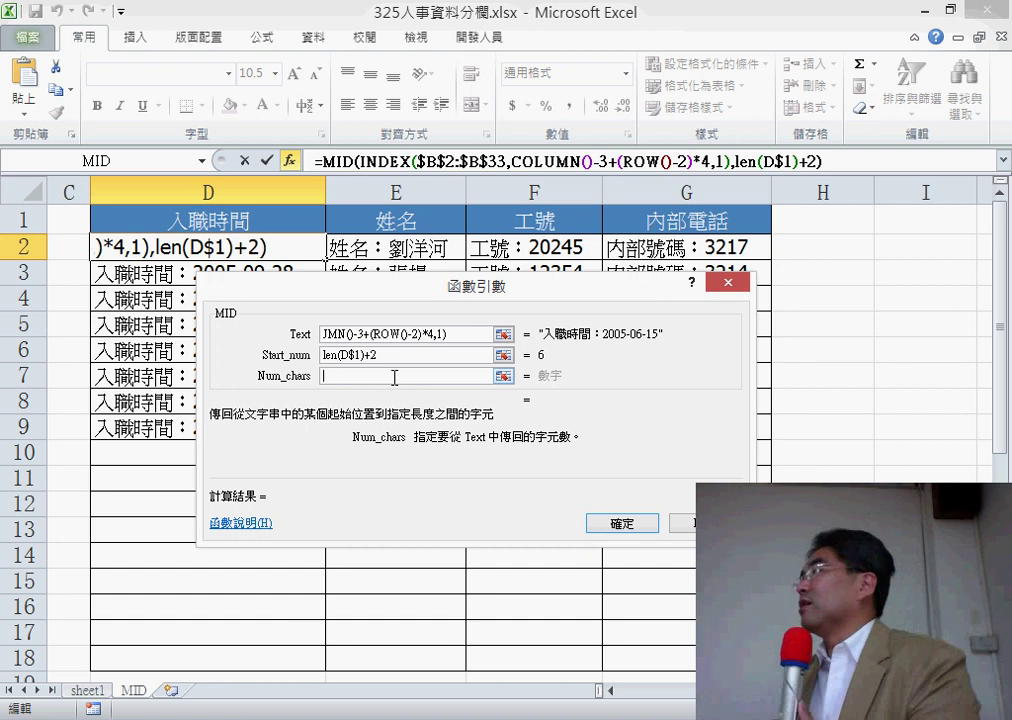
type("99")
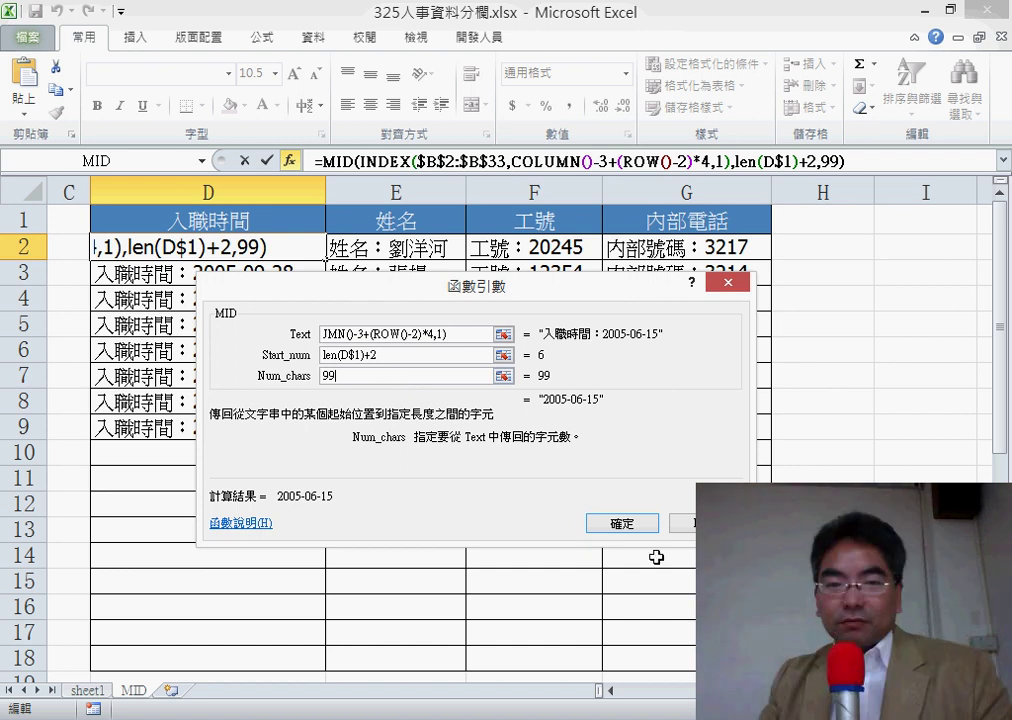
left_click(633, 532)
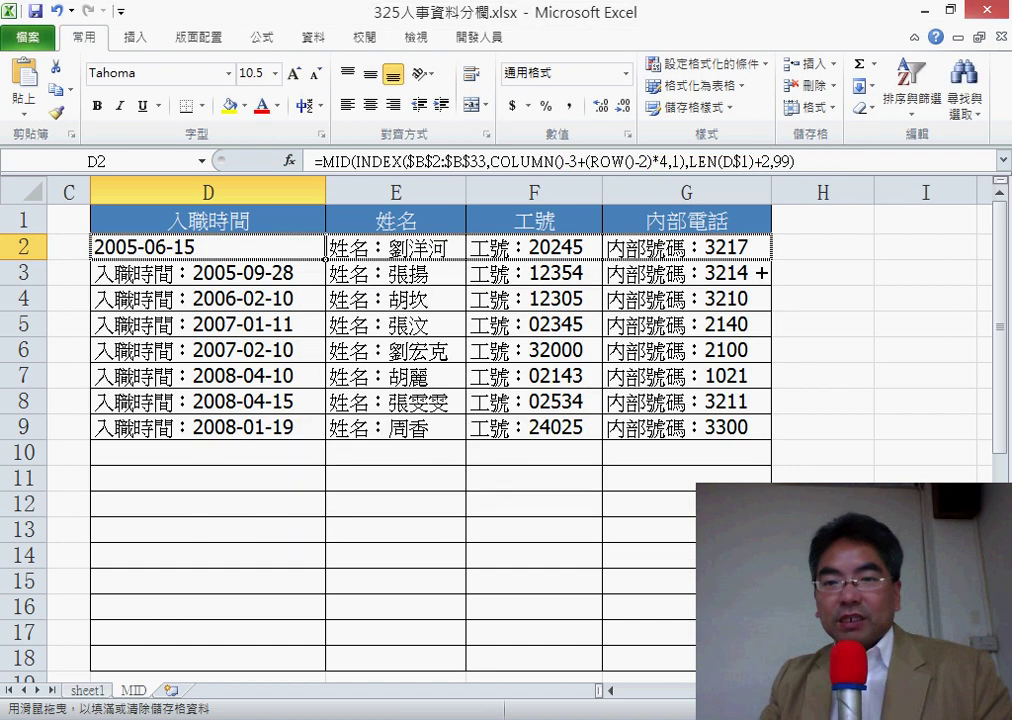
Fill the MID formula across D2:G9 and auto-fit columns D–G
mouse_move(324, 260)
left_mouse_down()
mouse_move(770, 260)
mouse_move(770, 436)
left_mouse_up()
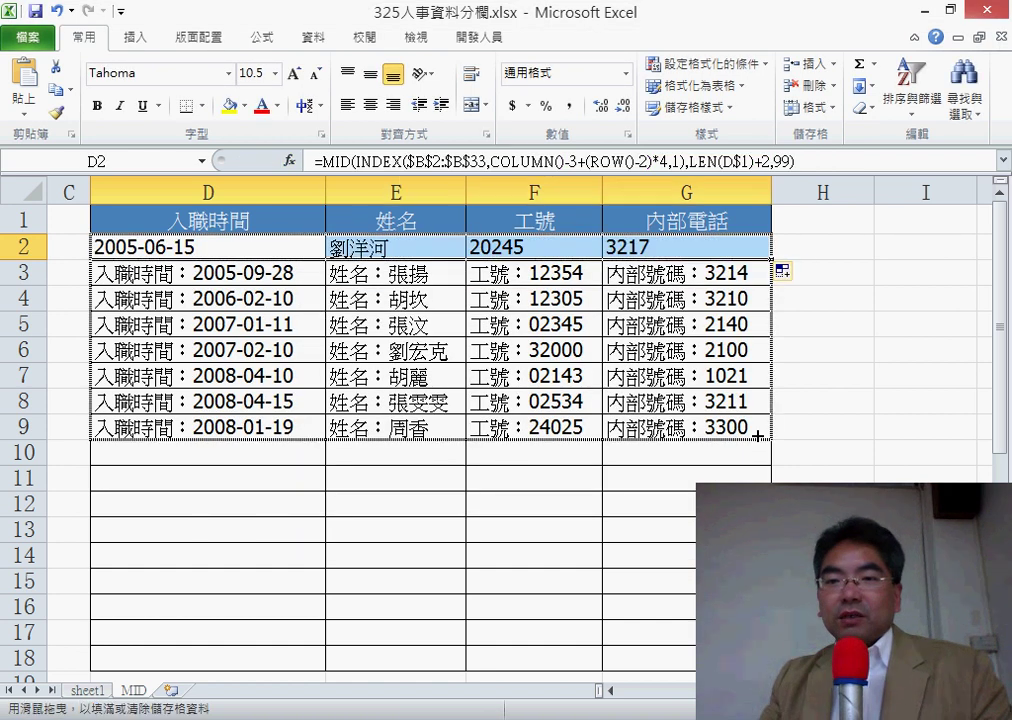
left_click(806, 107)
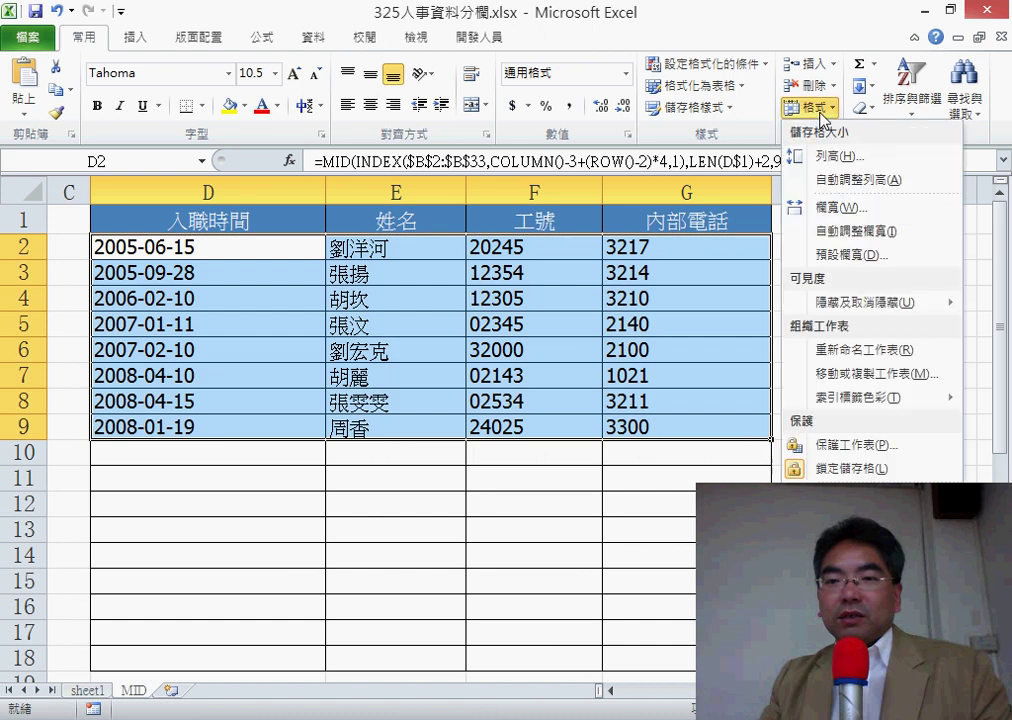
left_click(858, 230)
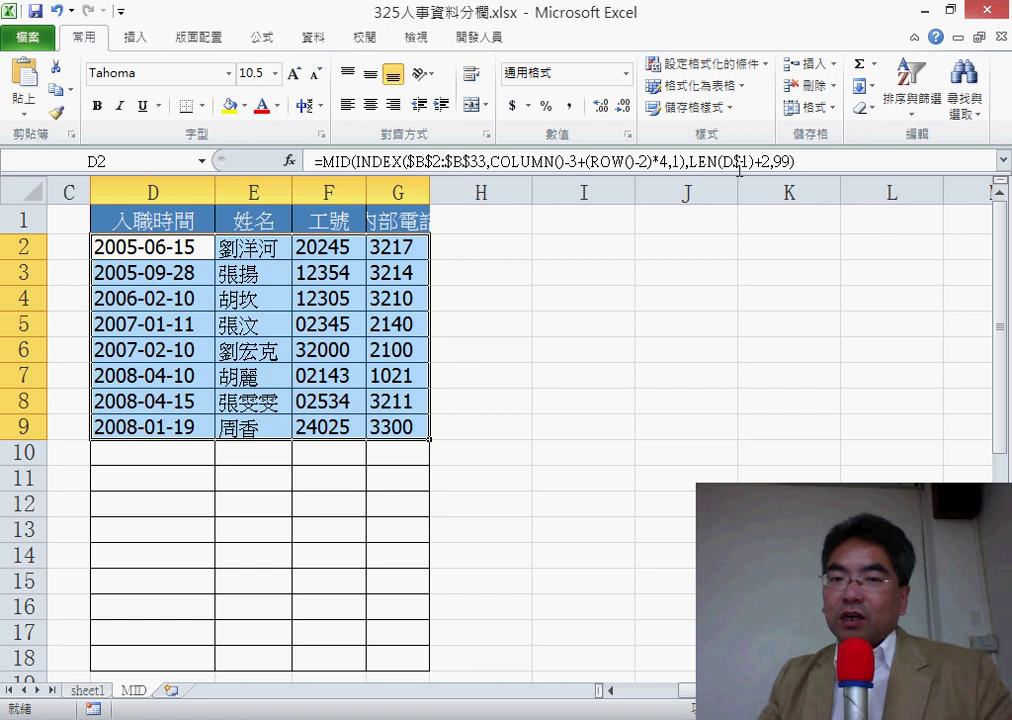
Copy D2's full MID formula text from the formula bar
left_click(824, 160)
left_click_drag(824, 160, 316, 163)
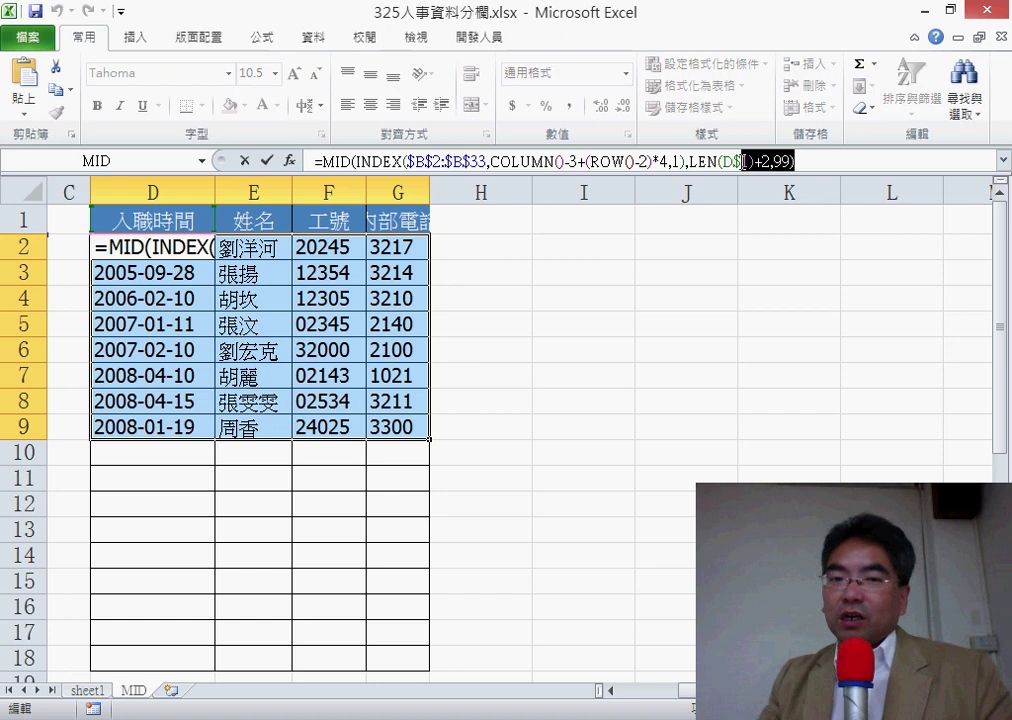
right_click(408, 150)
left_click(450, 196)
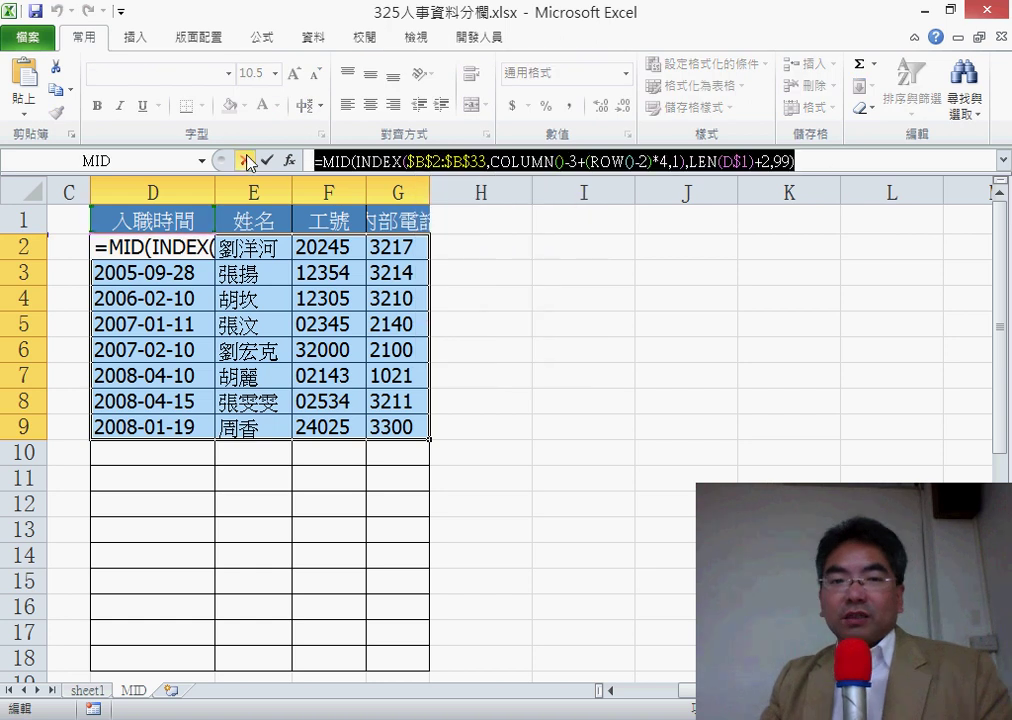
left_click(266, 160)
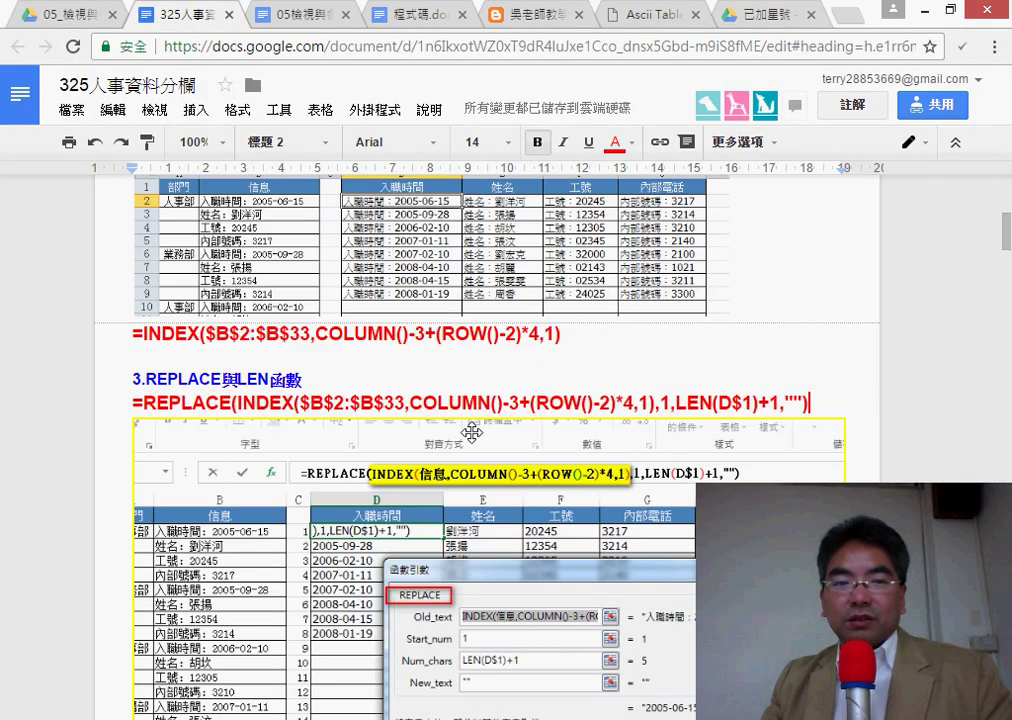
Paste the MID formula on a new line above the 4.INDIRECT函數 heading
scroll(471, 432, "up", 2)
scroll(471, 432, "down", 1)
scroll(471, 432, "down", 7)
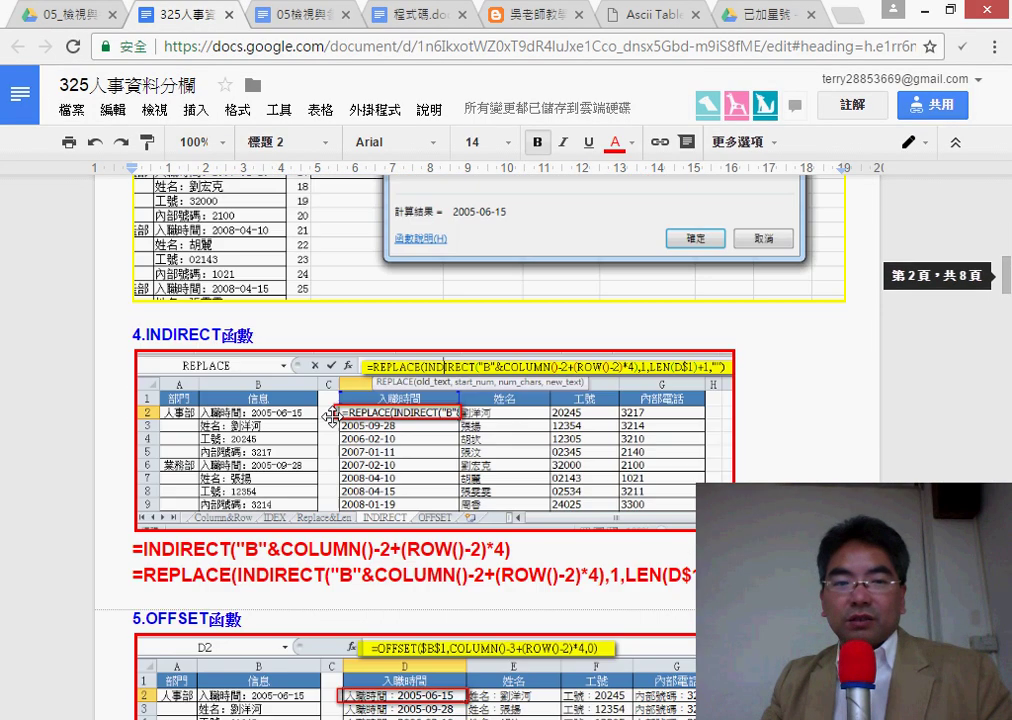
left_click(220, 317)
key("Return")
key("Return")
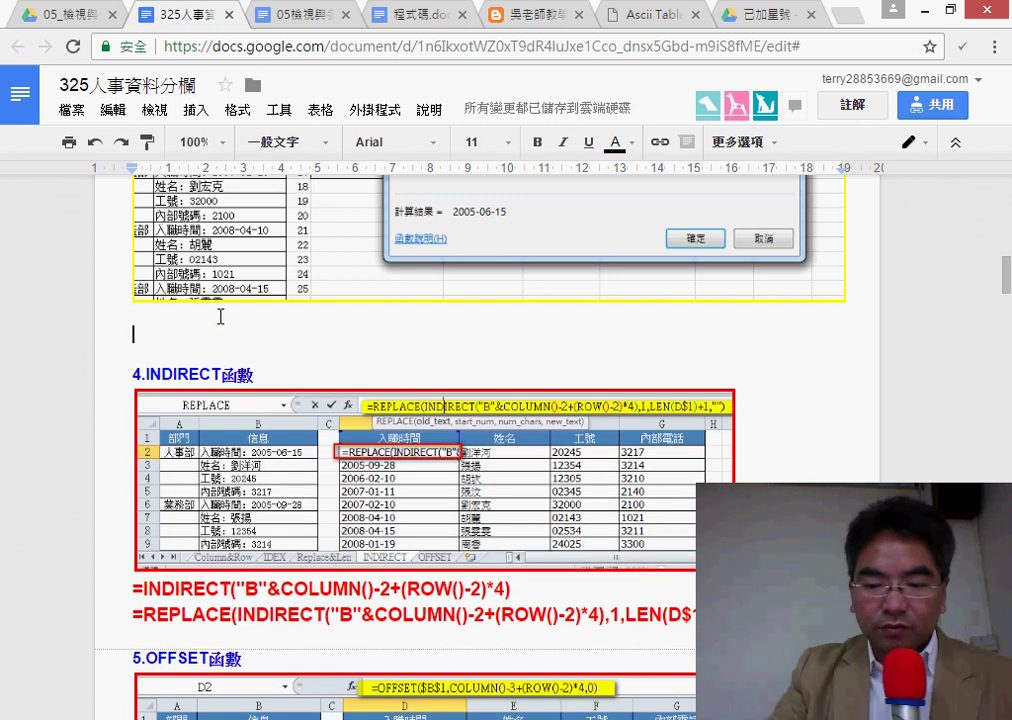
key("ctrl+v")
Add the note line **補充用MID切割 above the pasted formula
left_click(164, 318)
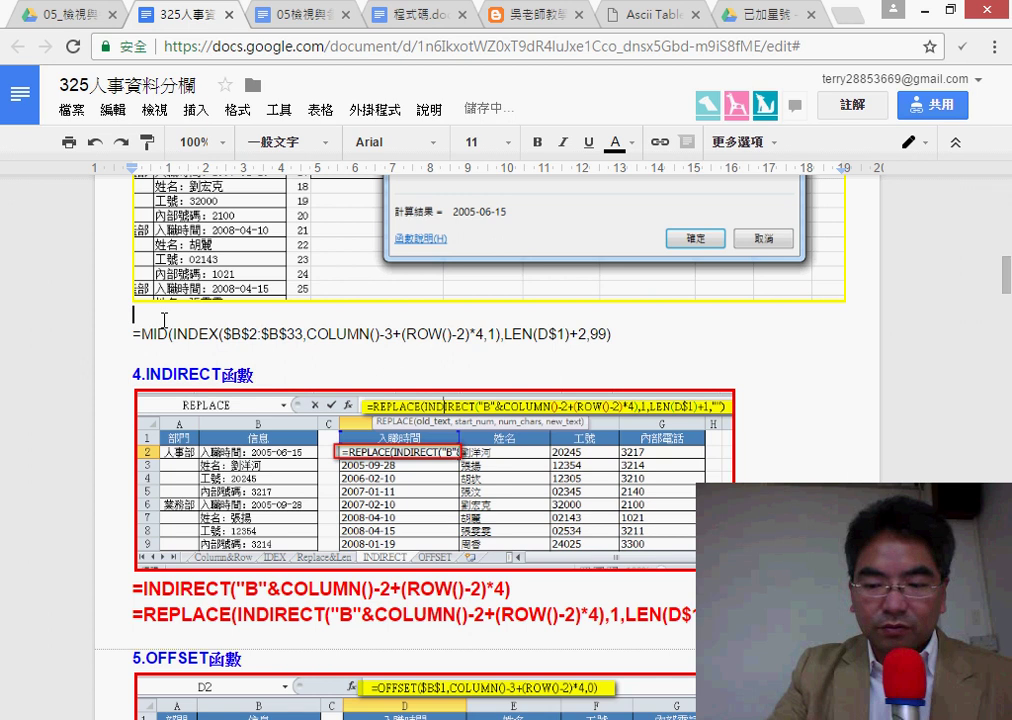
key("Return")
type("**")
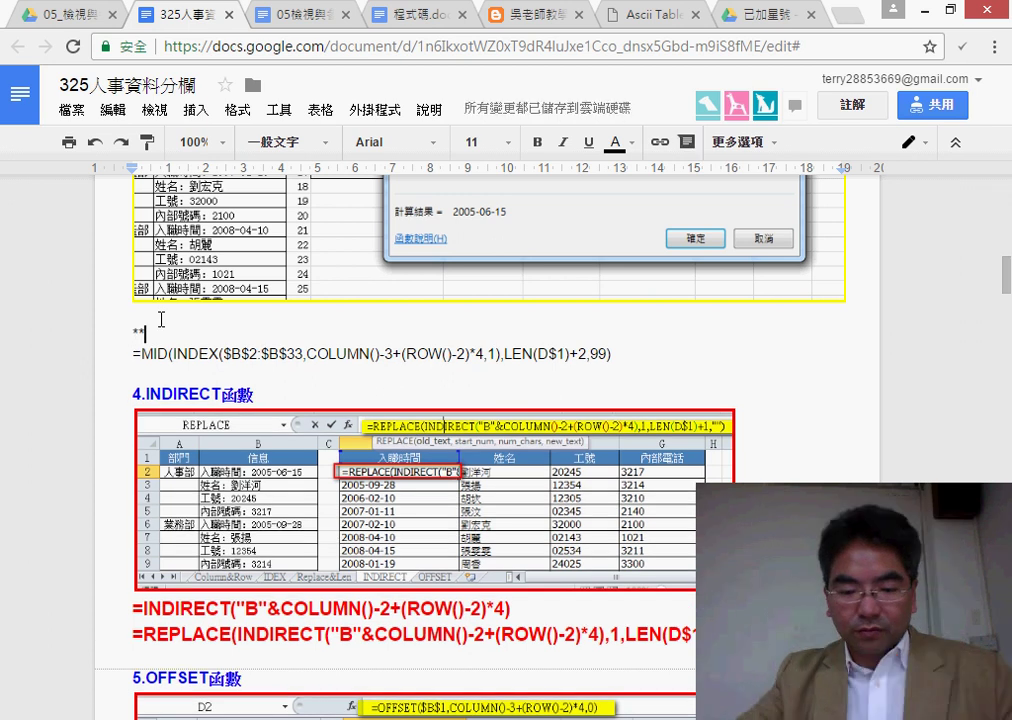
type("補")
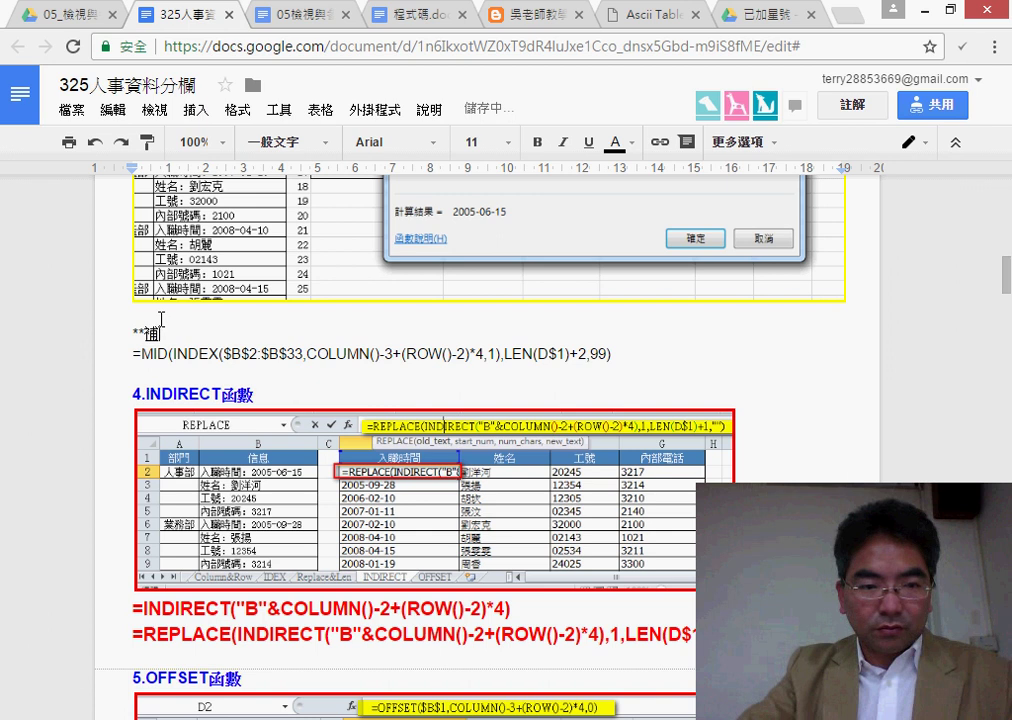
type("充")
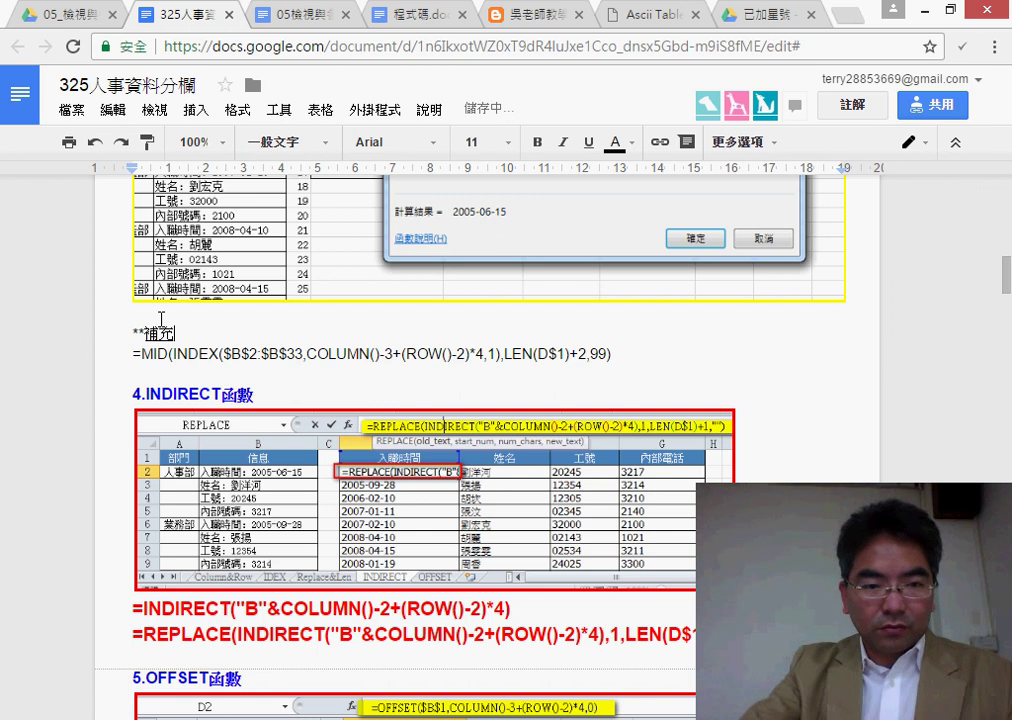
type("用MI")
type("D切割")
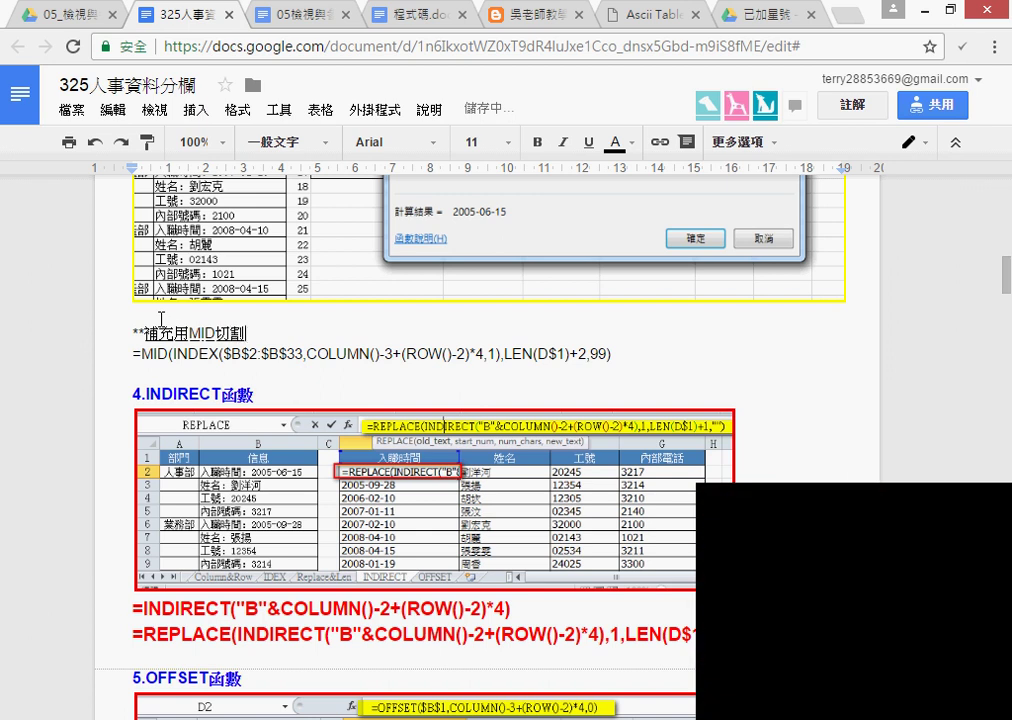
key("Return")
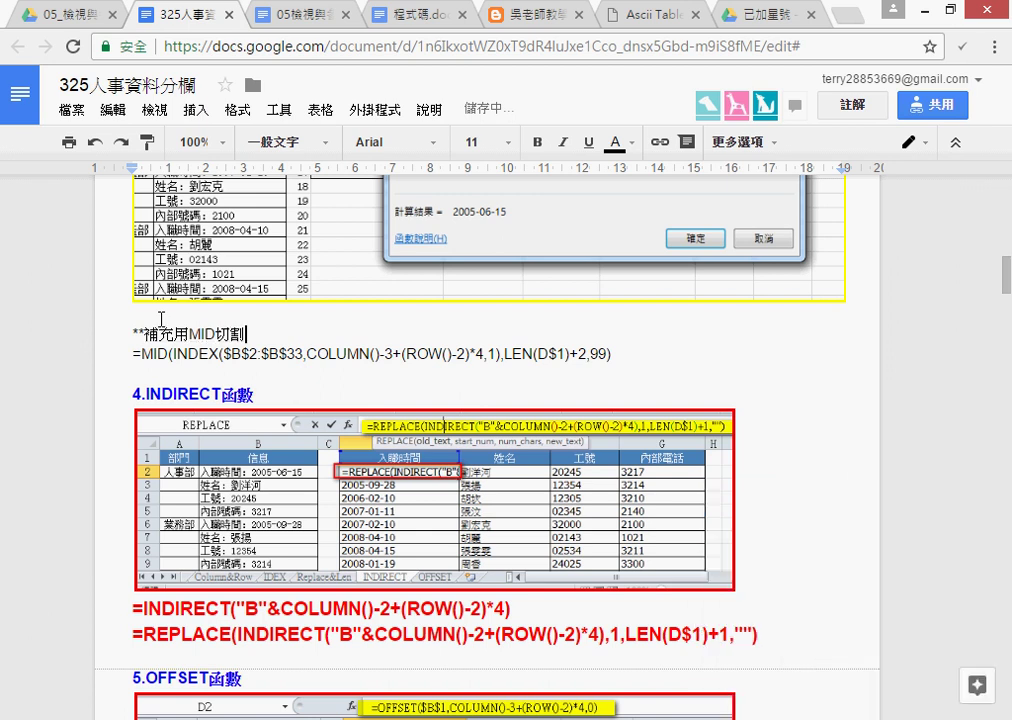